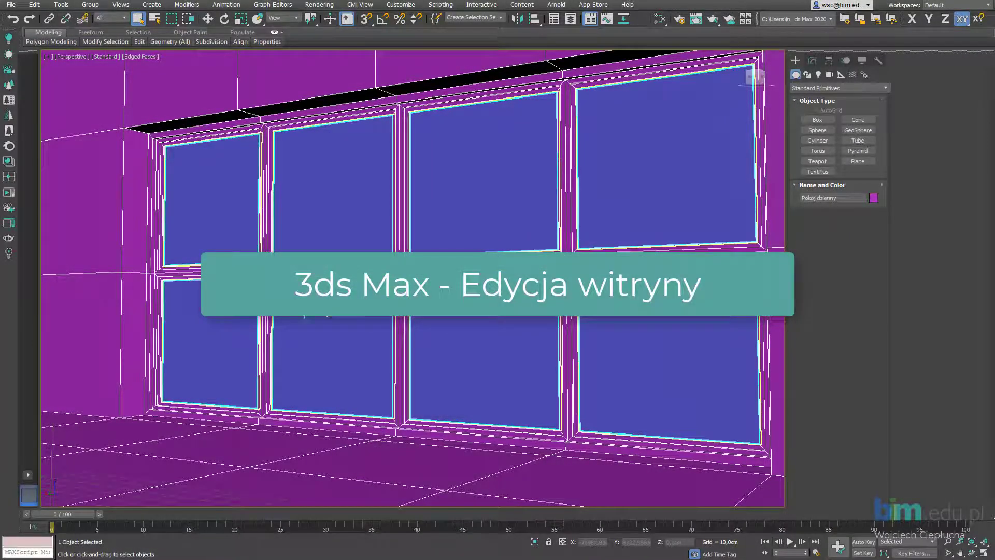
Orbit, pan and zoom around the living room to inspect the window wall and corners
scroll(413, 277, "down", 3)
scroll(413, 278, "down", 1)
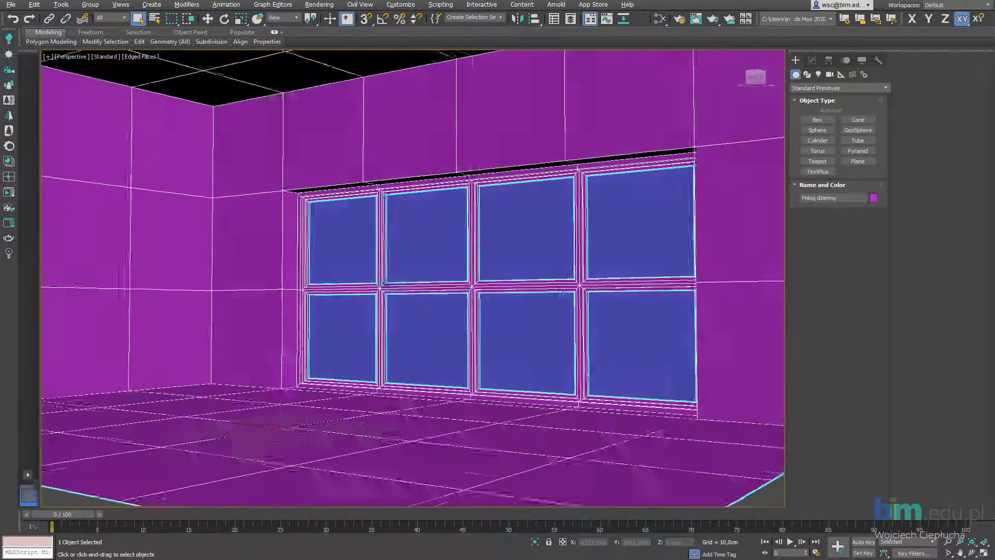
mouse_move(380, 139)
middle_mouse_down("alt")
mouse_move(421, 190)
mouse_move(182, 150)
middle_mouse_up("alt")
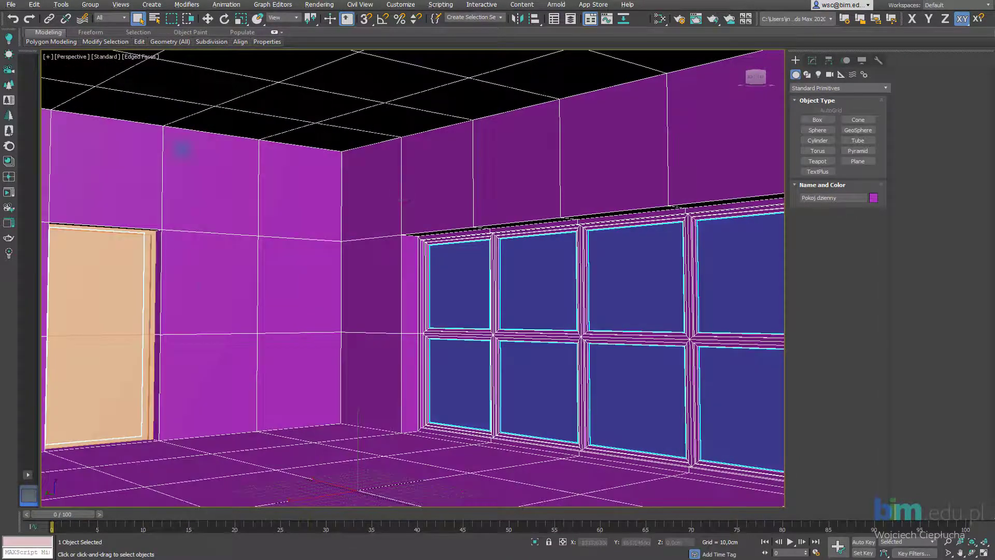
middle_click_drag(271, 263, 244, 241)
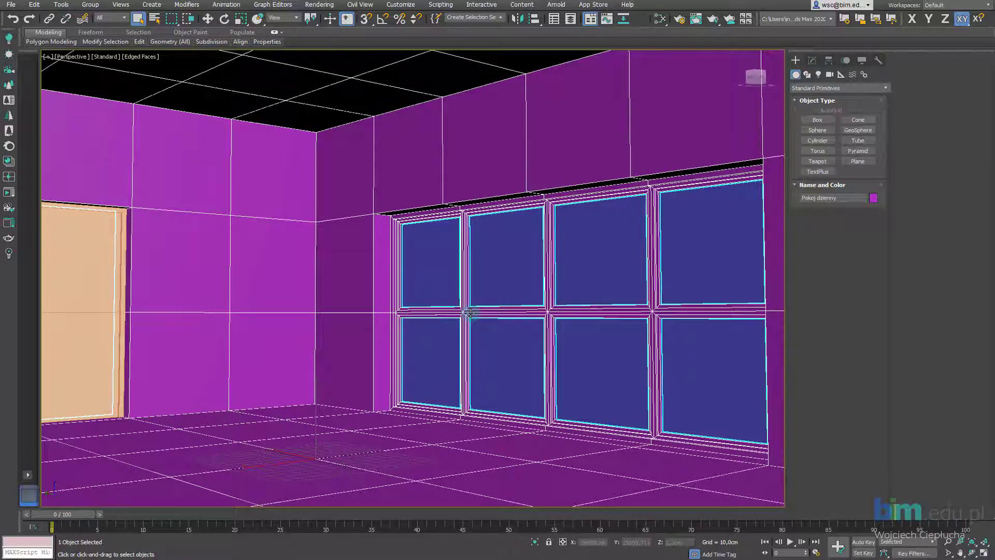
mouse_move(285, 344)
middle_mouse_down("alt")
mouse_move(329, 343)
mouse_move(288, 345)
middle_mouse_up("alt")
mouse_move(173, 402)
middle_mouse_down("alt")
mouse_move(167, 389)
mouse_move(184, 395)
middle_mouse_up("alt")
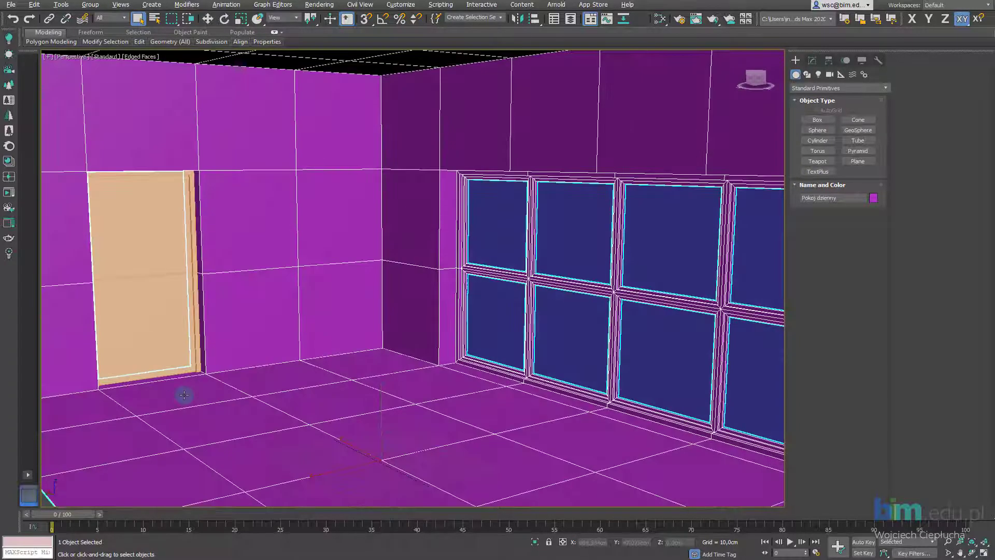
mouse_move(299, 240)
middle_mouse_down("alt")
mouse_move(340, 224)
mouse_move(327, 224)
mouse_move(350, 233)
mouse_move(306, 232)
mouse_move(473, 259)
mouse_move(450, 271)
mouse_move(462, 265)
mouse_move(438, 268)
mouse_move(490, 259)
mouse_move(451, 255)
mouse_move(442, 274)
mouse_move(545, 155)
mouse_move(328, 282)
middle_mouse_up("alt")
scroll(451, 255, "down", 5)
scroll(418, 255, "down", 2)
scroll(364, 277, "up", 5)
scroll(409, 297, "up", 3)
scroll(427, 295, "up", 2)
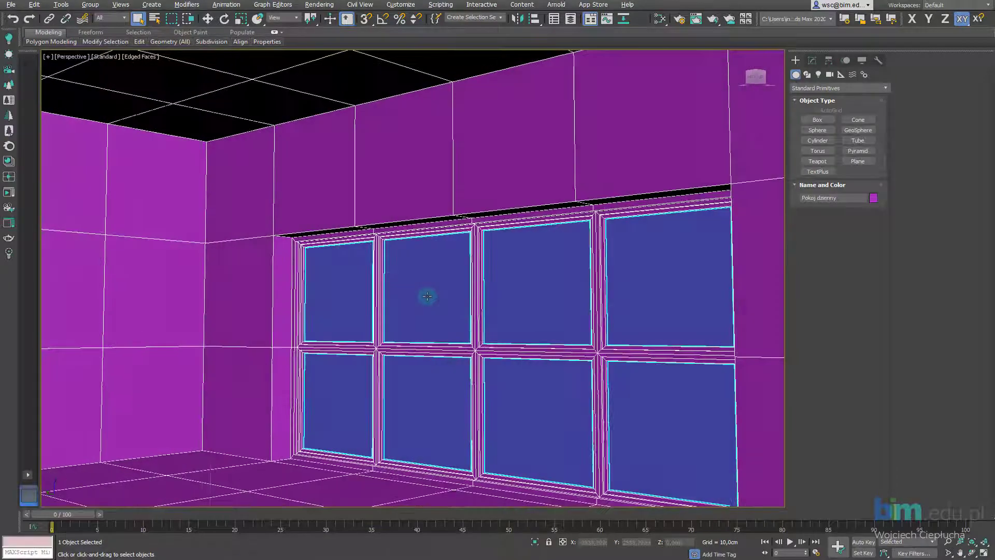
mouse_move(427, 296)
middle_mouse_down("alt")
mouse_move(433, 282)
mouse_move(409, 278)
mouse_move(419, 270)
middle_mouse_up("alt")
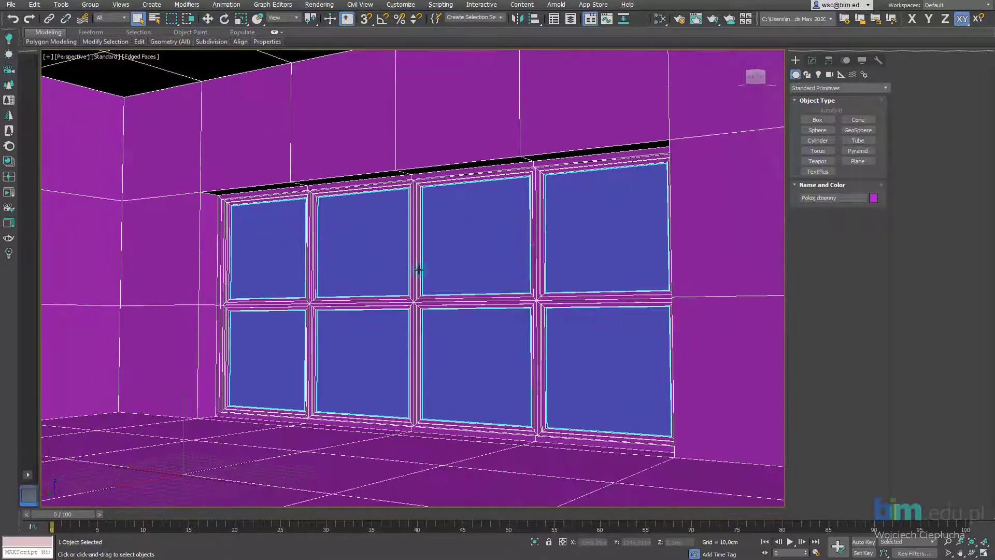
mouse_move(464, 301)
middle_mouse_down("alt")
mouse_move(523, 308)
mouse_move(486, 310)
middle_mouse_up("alt")
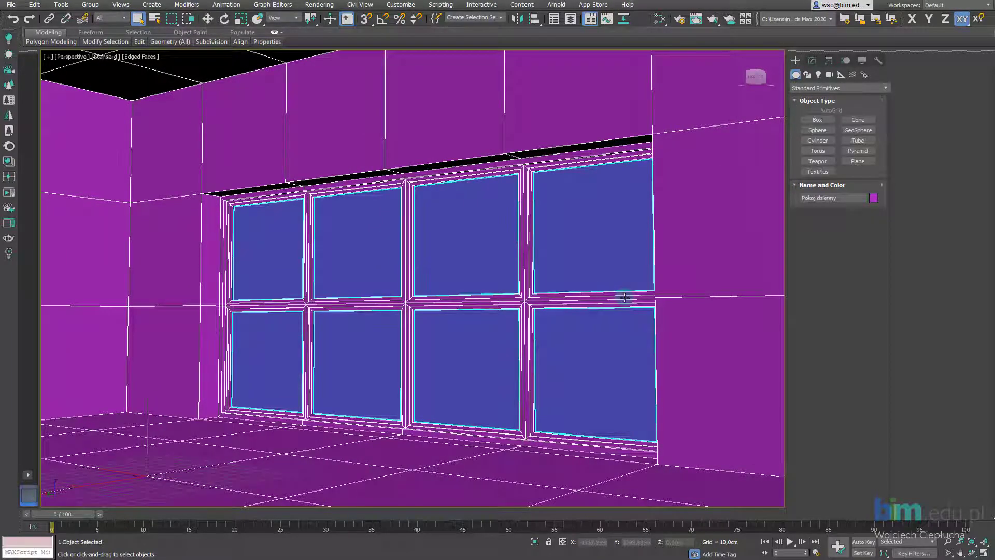
middle_click_drag(374, 305, 377, 310)
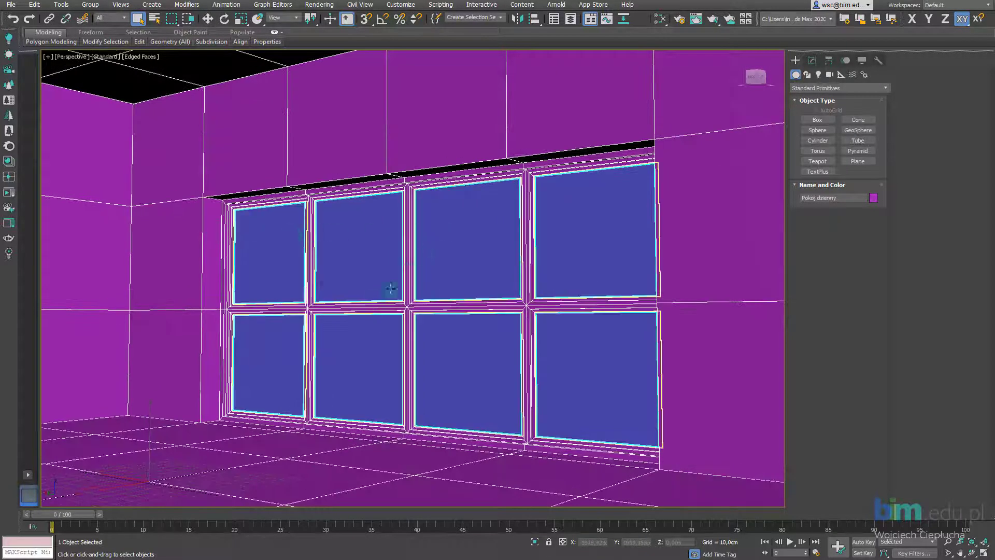
scroll(308, 309, "up", 5)
scroll(338, 280, "down", 3)
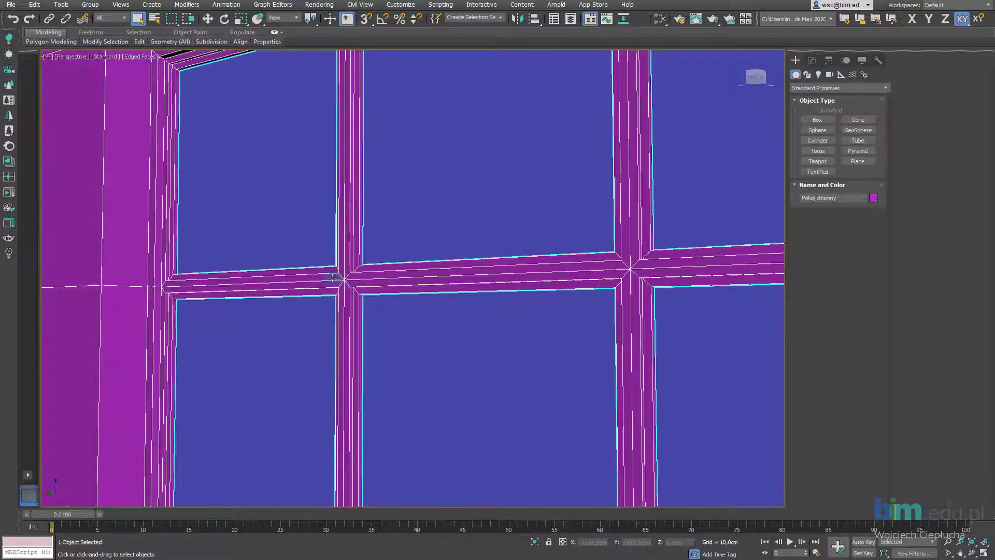
scroll(344, 280, "up", 2)
scroll(344, 278, "up", 3)
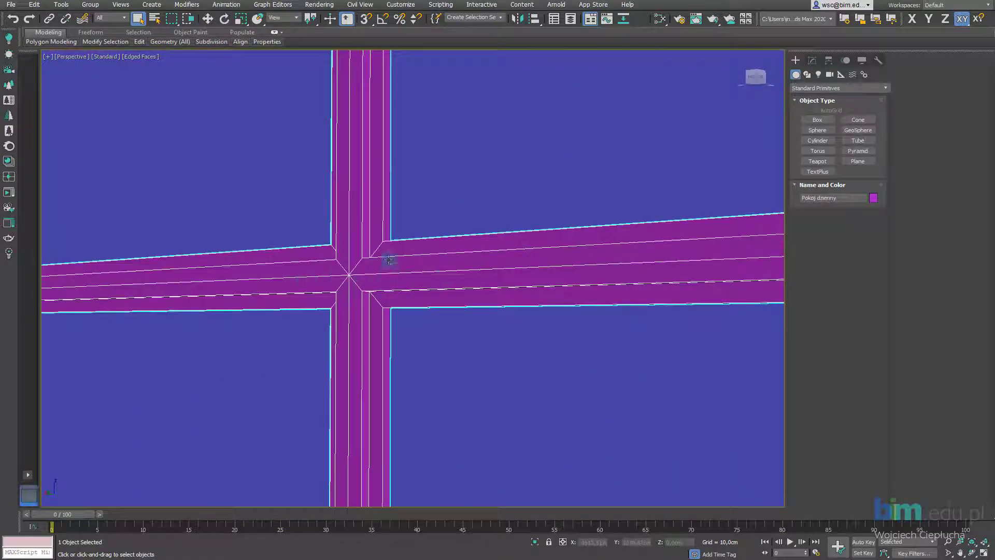
scroll(389, 260, "down", 5)
scroll(315, 282, "down", 2)
mouse_move(315, 282)
middle_mouse_down()
mouse_move(322, 349)
mouse_move(382, 351)
mouse_move(333, 344)
mouse_move(351, 340)
middle_mouse_up()
scroll(382, 351, "up", 2)
scroll(371, 348, "down", 2)
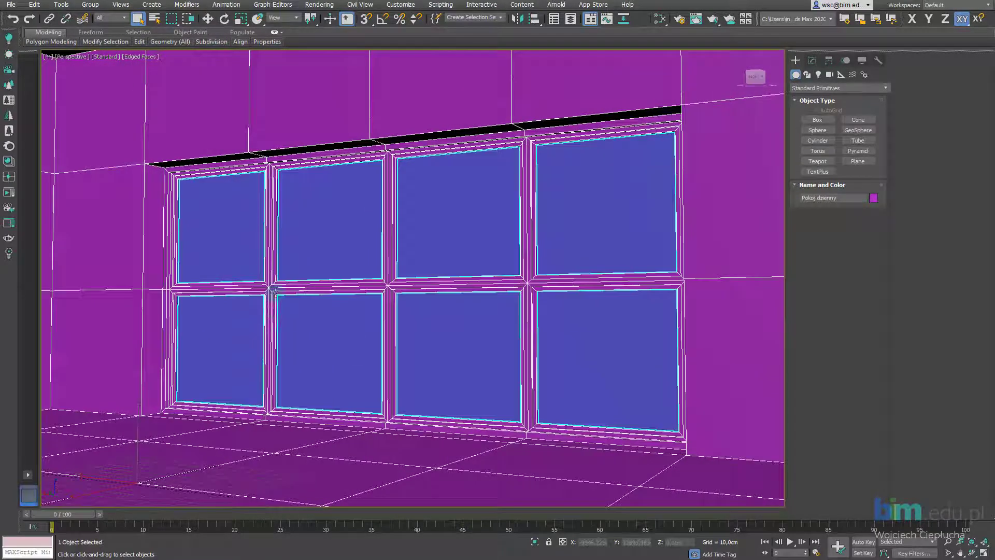
mouse_move(293, 247)
middle_mouse_down("alt")
mouse_move(314, 254)
mouse_move(257, 142)
middle_mouse_up("alt")
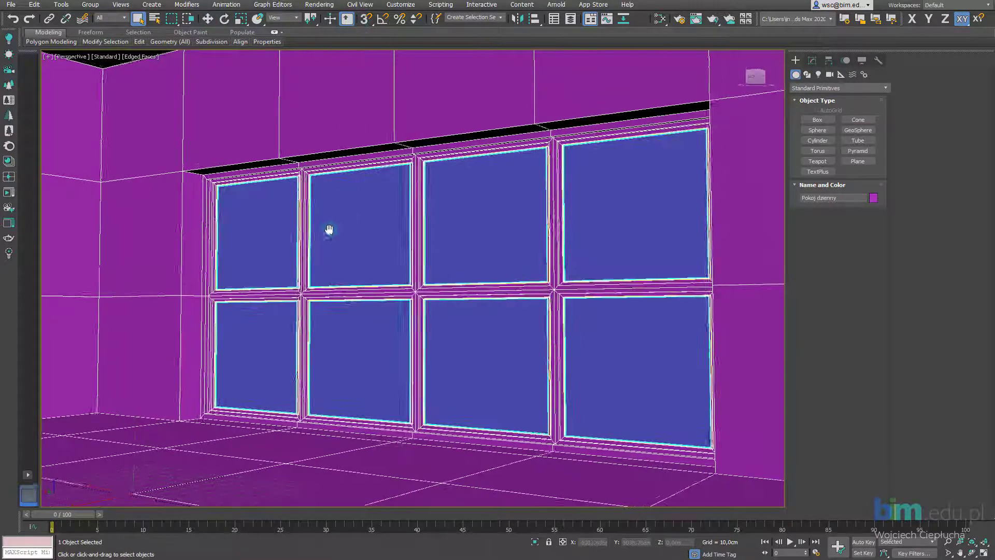
middle_click_drag(329, 228, 340, 225, "alt")
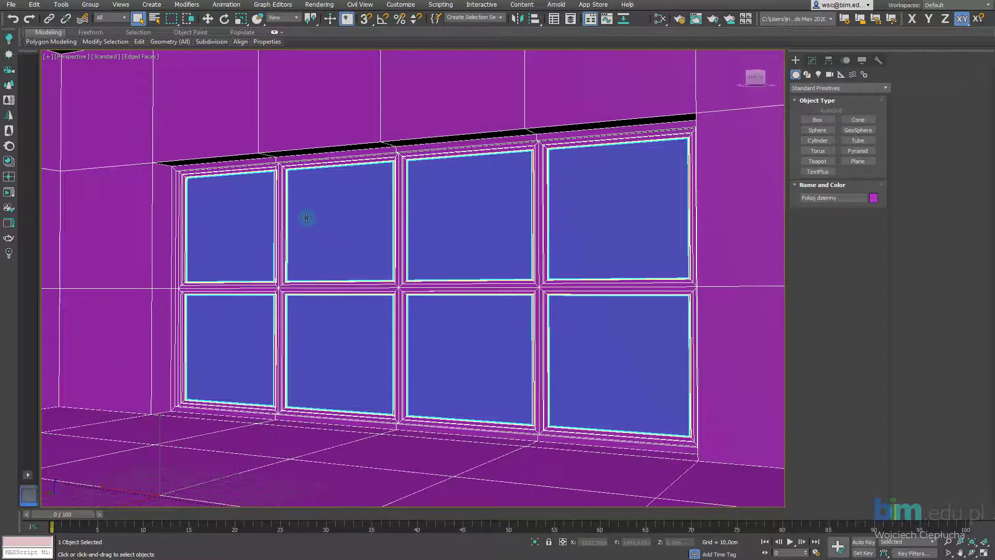
middle_click_drag(296, 264, 294, 256)
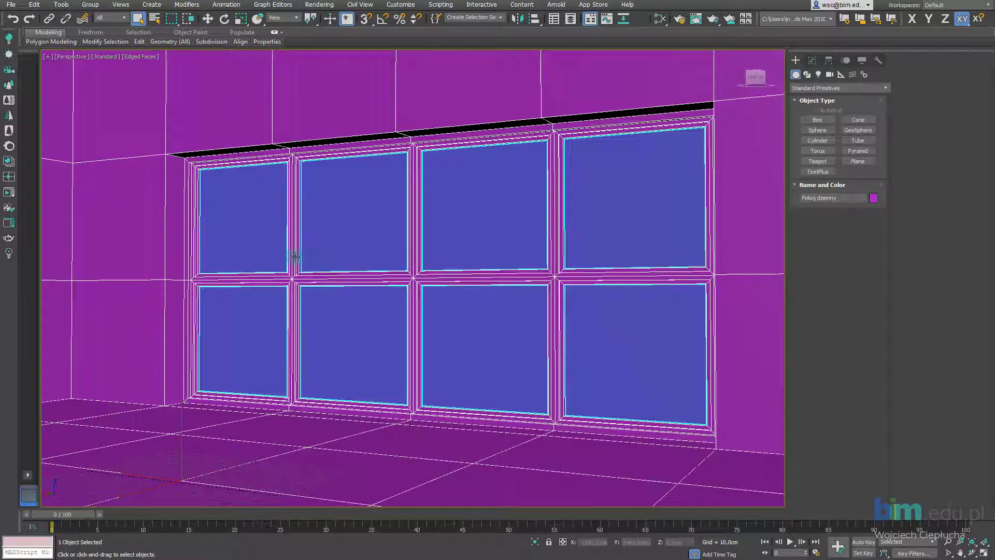
middle_click_drag(295, 159, 286, 190)
scroll(371, 195, "up", 2)
scroll(338, 255, "up", 4)
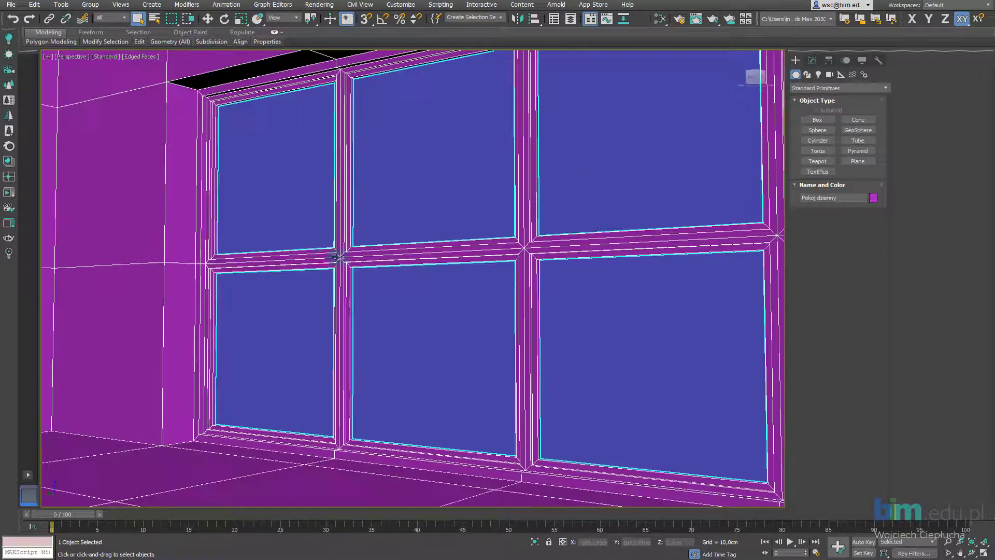
middle_click_drag(295, 229, 262, 306)
middle_click_drag(227, 229, 273, 216)
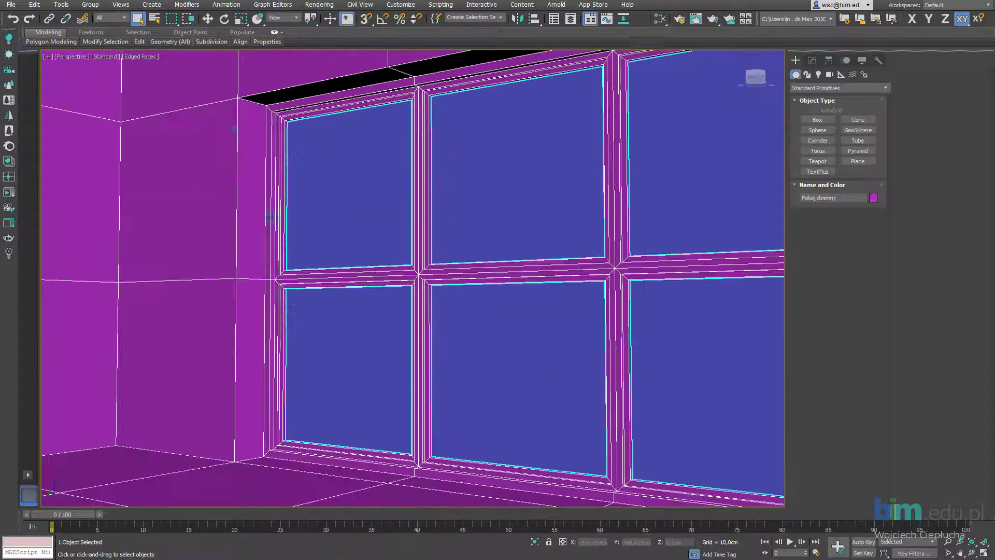
scroll(257, 224, "up", 5)
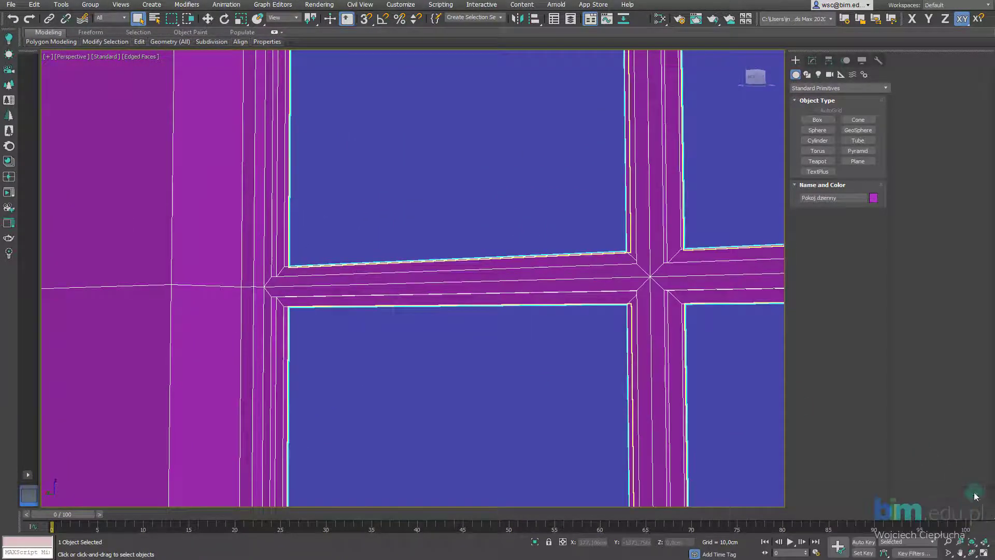
scroll(590, 279, "down", 2)
mouse_move(589, 279)
middle_mouse_down()
mouse_move(413, 268)
mouse_move(396, 284)
mouse_move(311, 276)
mouse_move(318, 271)
middle_mouse_up()
scroll(395, 284, "down", 3)
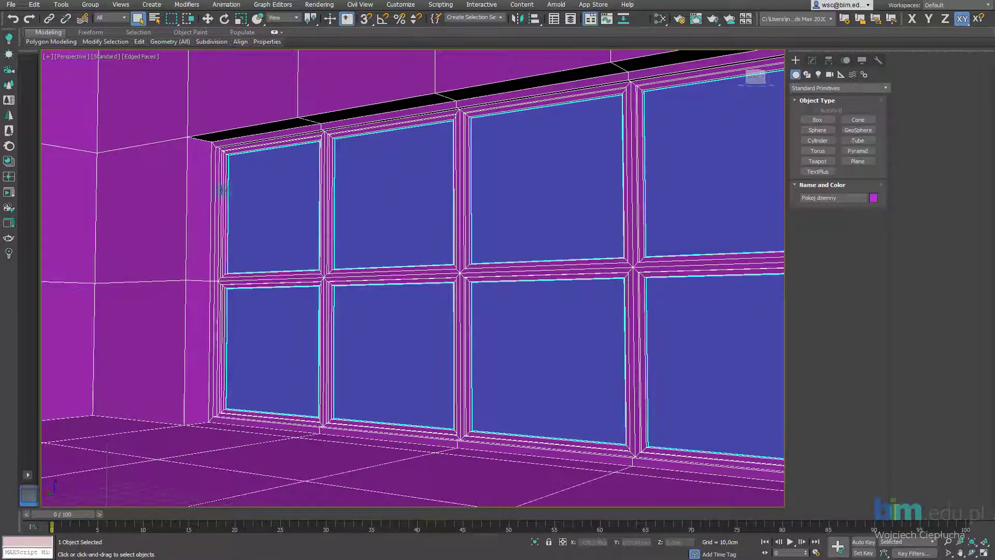
Put the room's Editable Poly at Polygon level and face the eight-pane window wall squarely
left_click(813, 62)
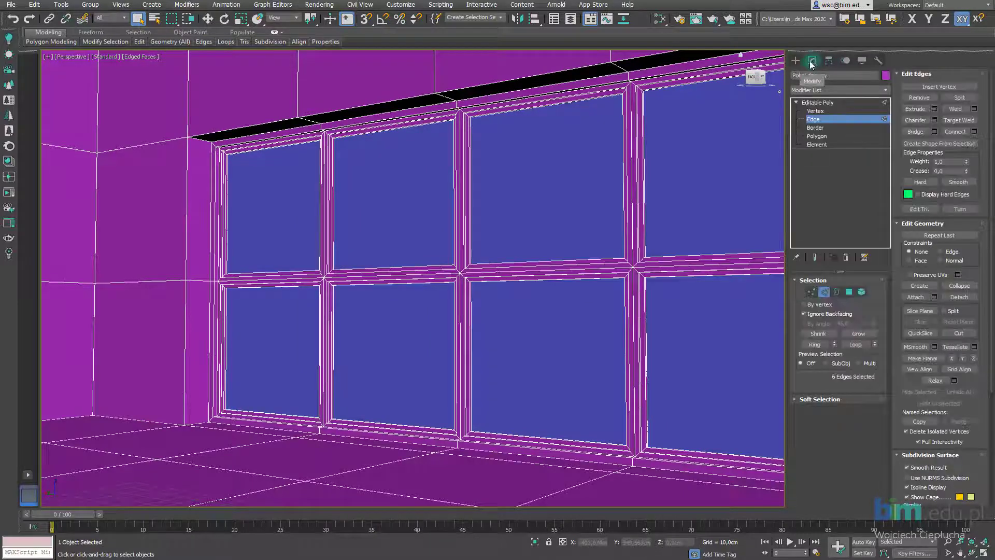
left_click(819, 136)
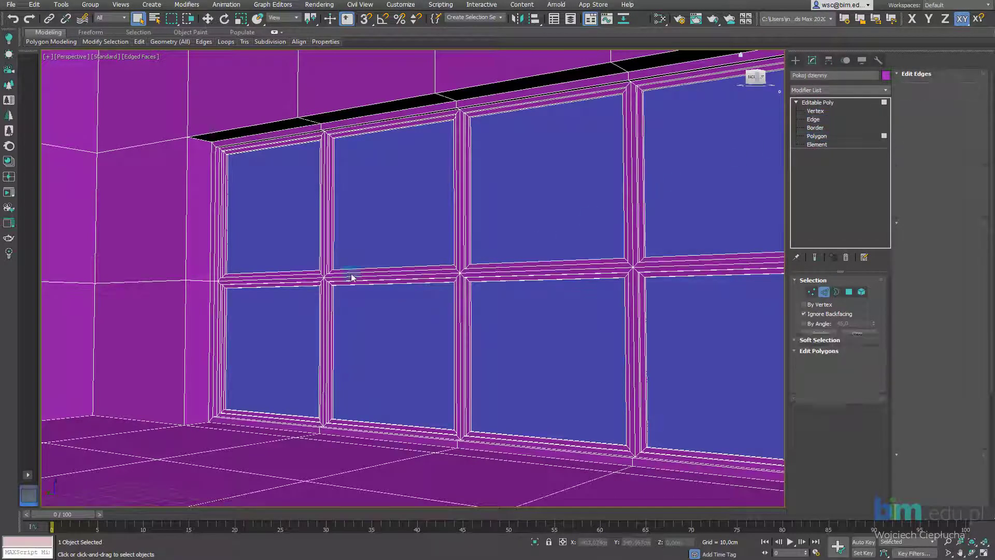
scroll(321, 236, "down", 1)
scroll(325, 232, "down", 1)
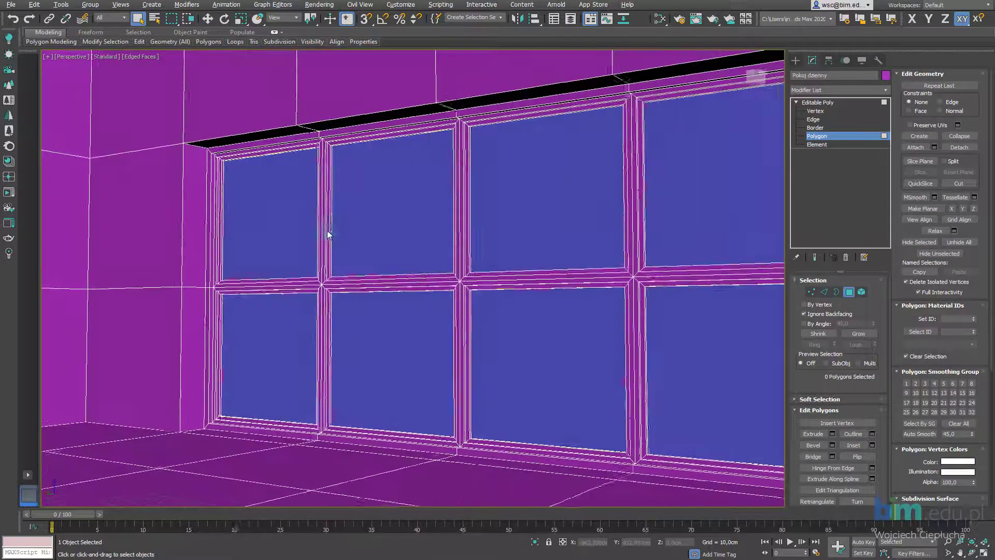
scroll(329, 233, "down", 1)
scroll(325, 230, "down", 1)
middle_click_drag(379, 241, 361, 253, "alt")
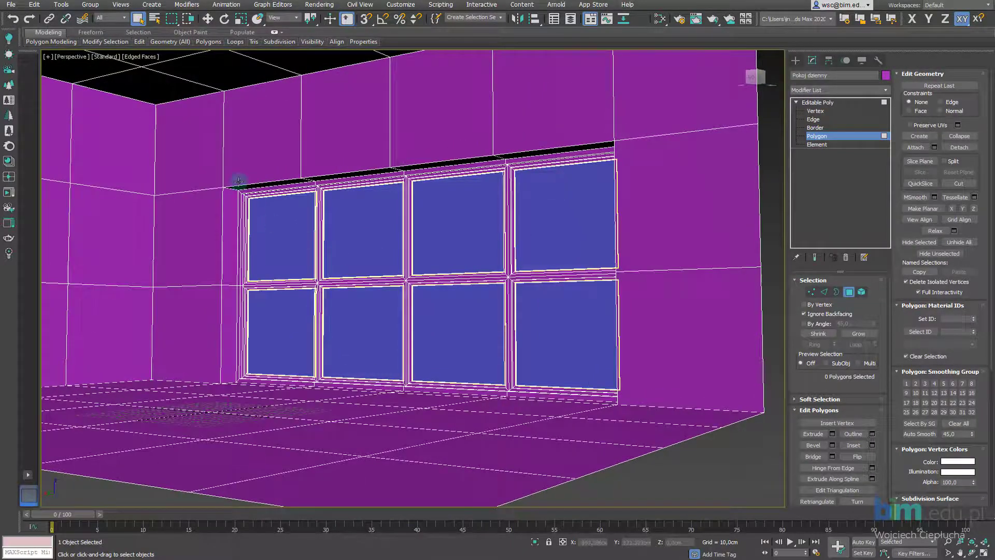
scroll(238, 181, "up", 1)
scroll(253, 196, "down", 1)
middle_click_drag(253, 195, 213, 173, "alt")
scroll(259, 201, "up", 3)
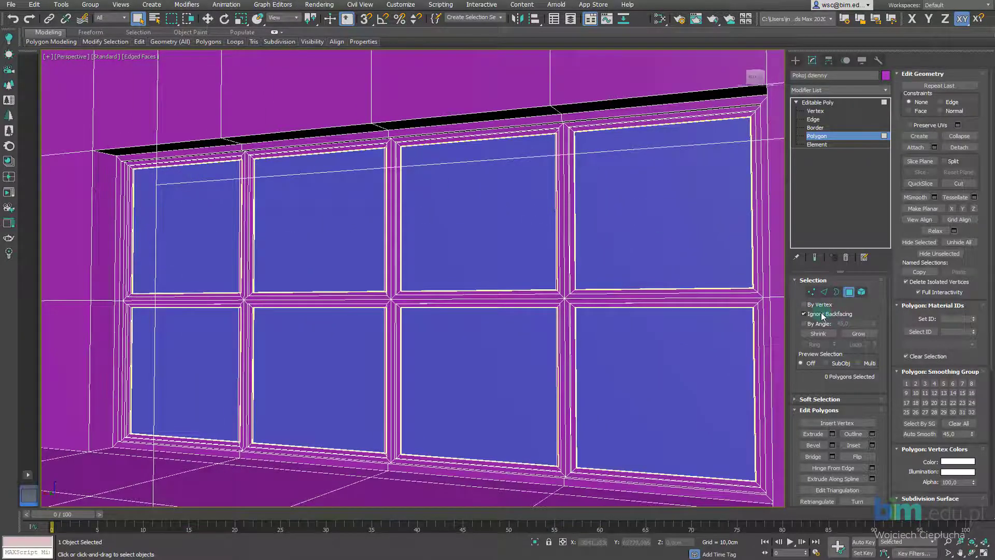
mouse_move(556, 283)
middle_mouse_down("alt")
mouse_move(499, 275)
mouse_move(495, 245)
mouse_move(315, 195)
middle_mouse_up("alt")
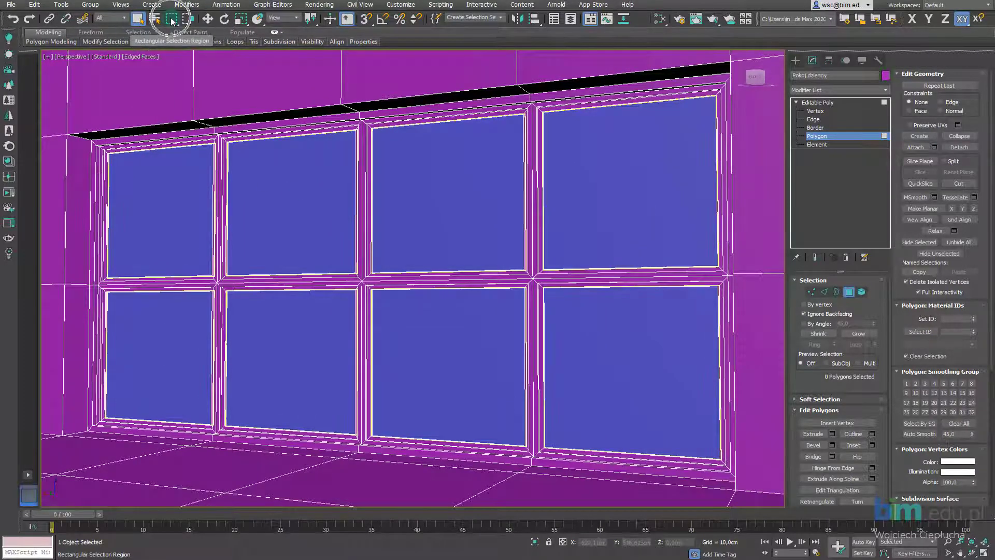
Region-select the window frame, catching about 139 polygons plus some floor faces
scroll(233, 191, "down", 3)
scroll(298, 203, "up", 1)
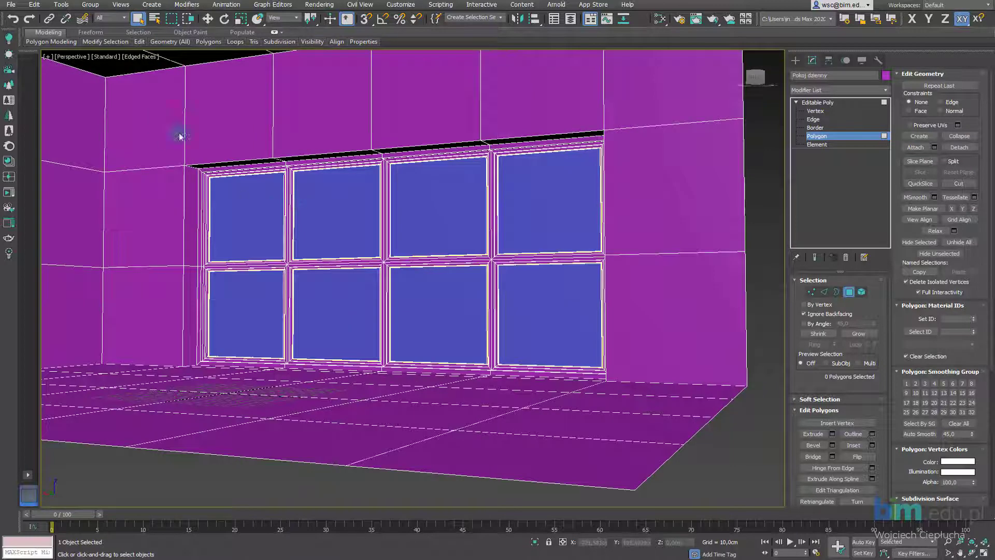
left_click_drag(180, 136, 636, 399)
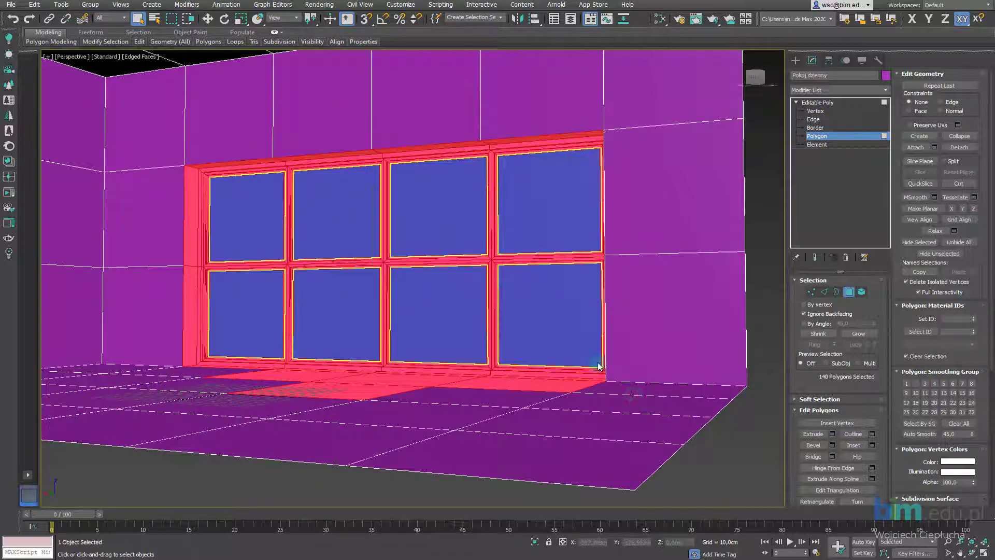
left_click_drag(164, 138, 485, 306)
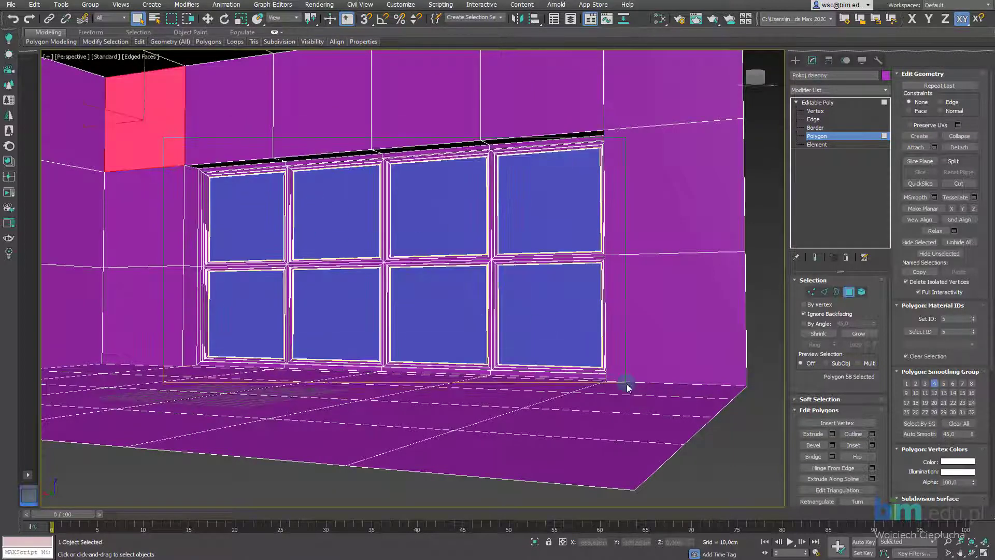
left_click_drag(627, 387, 630, 388)
scroll(450, 246, "up", 2)
scroll(450, 246, "up", 1)
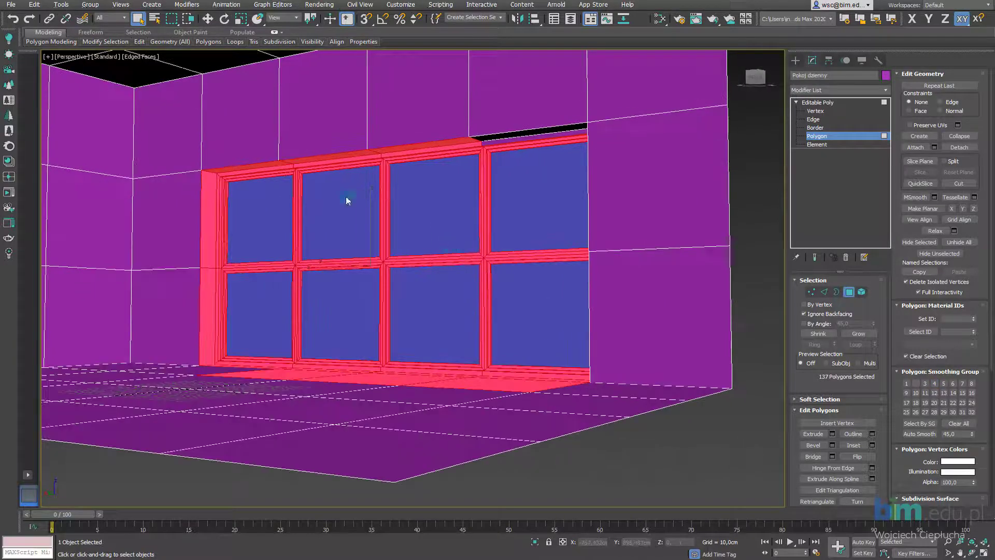
middle_click_drag(347, 201, 357, 229)
left_click_drag(192, 160, 632, 428)
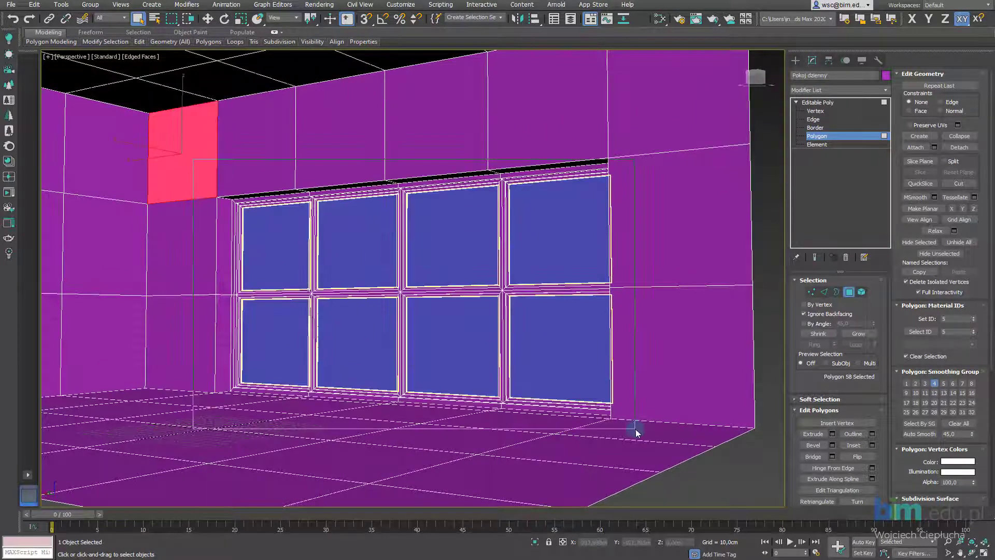
scroll(548, 349, "up", 1)
middle_click_drag(554, 354, 594, 354, "alt")
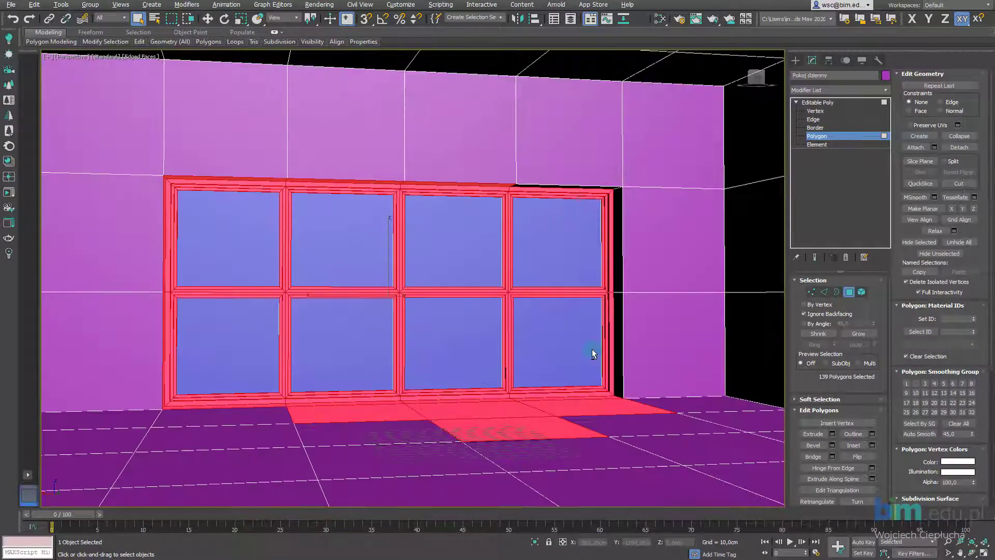
Deselect the four floor tiles and two sill pieces beneath the window
mouse_move(500, 353)
middle_mouse_down("alt")
mouse_move(478, 278)
mouse_move(451, 378)
middle_mouse_up("alt")
left_click(450, 378, "alt")
left_click(417, 338, "alt")
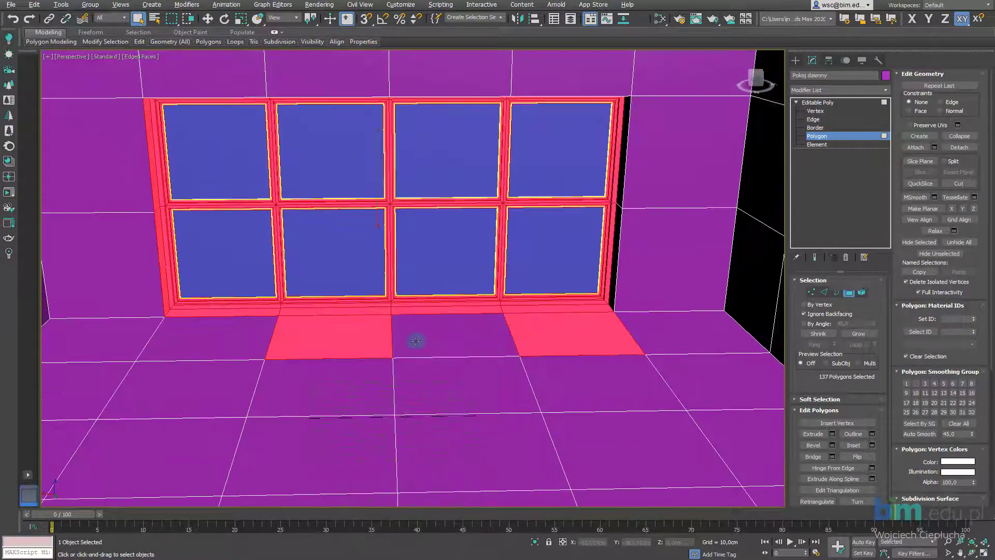
left_click(348, 334, "alt")
left_click(540, 332, "alt")
scroll(544, 311, "up", 1)
left_click(511, 306, "alt")
left_click(331, 306, "alt")
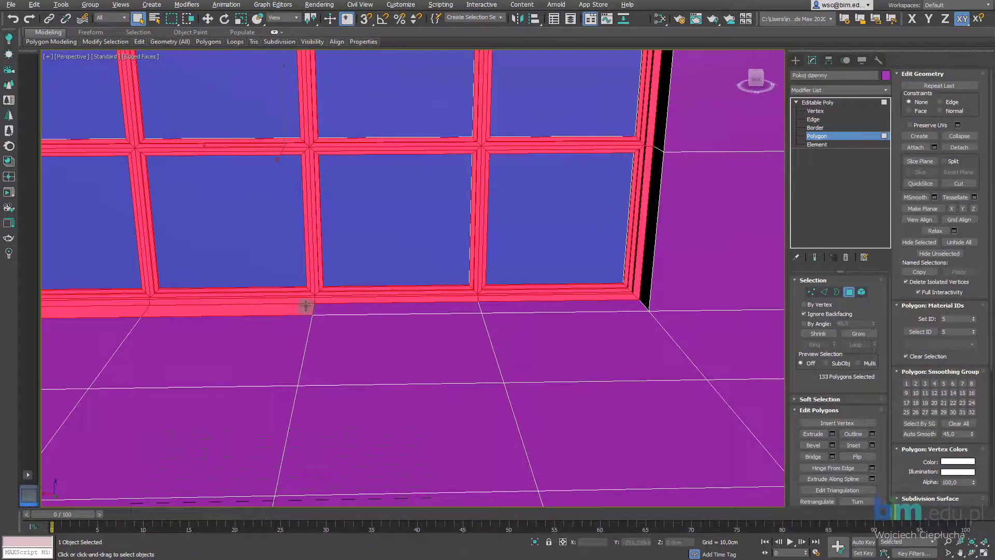
scroll(452, 338, "up", 2)
Deselect the remaining sill, jamb and lintel polygons around the window
middle_click_drag(453, 337, 409, 327, "alt")
left_click(382, 309, "alt")
left_click(304, 288, "alt")
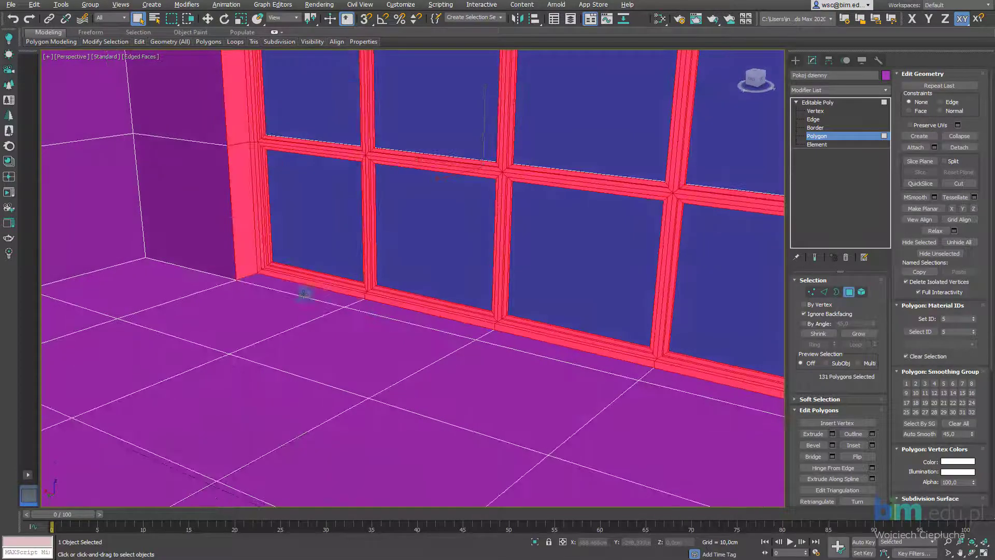
mouse_move(304, 289)
middle_mouse_down("alt")
mouse_move(351, 344)
mouse_move(340, 315)
middle_mouse_up("alt")
left_click(340, 317, "alt")
left_click(343, 258, "alt")
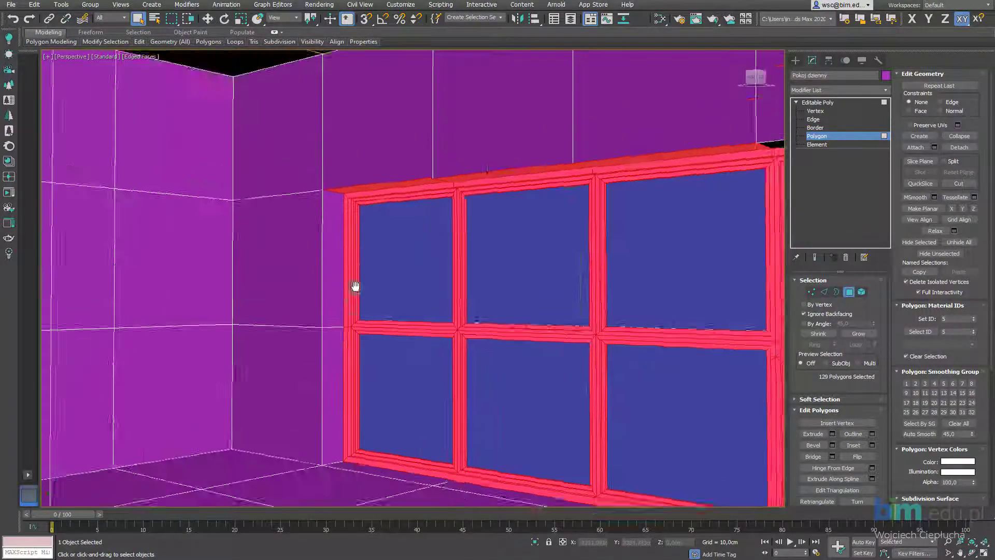
scroll(358, 265, "up", 2)
left_click(369, 163, "alt")
scroll(465, 231, "up", 2)
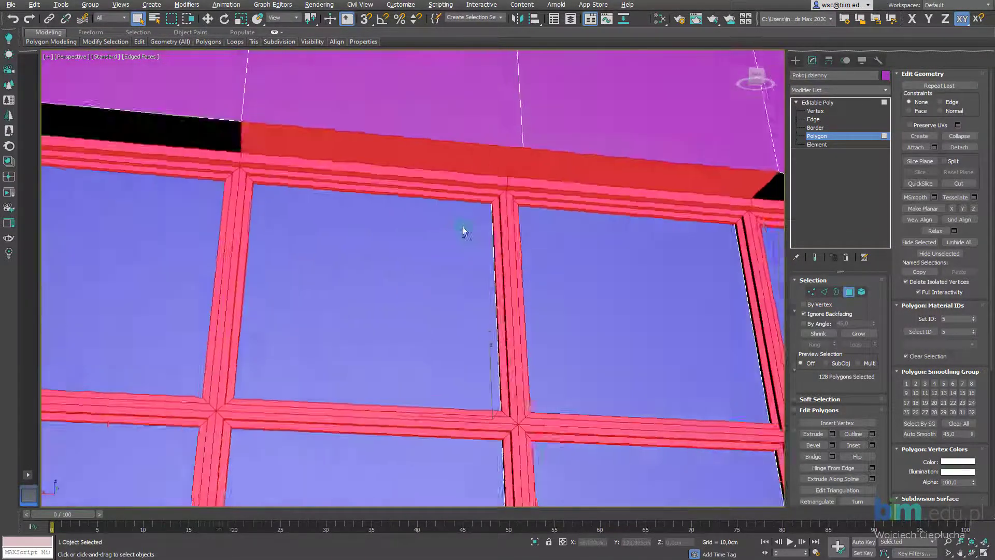
mouse_move(465, 231)
middle_mouse_down("alt")
mouse_move(507, 155)
mouse_move(511, 207)
mouse_move(569, 200)
middle_mouse_up("alt")
left_click(507, 155, "alt")
left_click(554, 173, "alt")
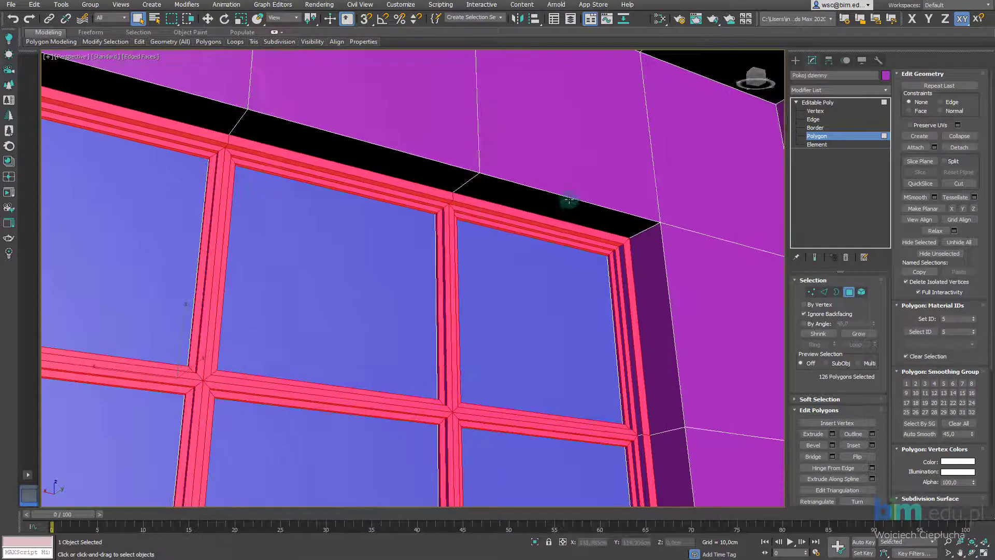
Add the corner jamb strips on the window's right side to the selection
middle_click_drag(650, 265, 599, 287, "alt")
scroll(628, 282, "up", 3)
scroll(641, 300, "up", 2)
scroll(599, 287, "down", 2)
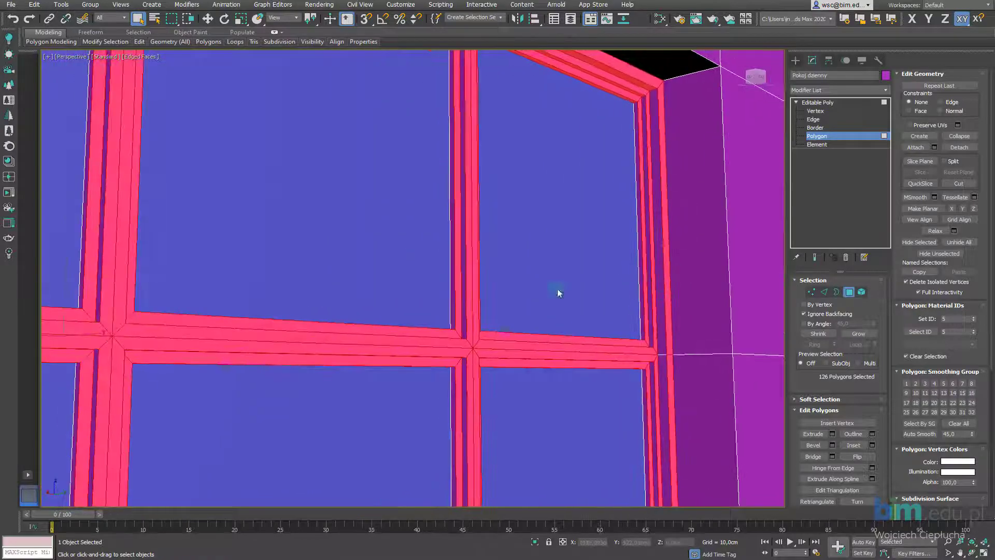
scroll(340, 290, "up", 2)
middle_click_drag(340, 291, 480, 350)
scroll(480, 291, "down", 3)
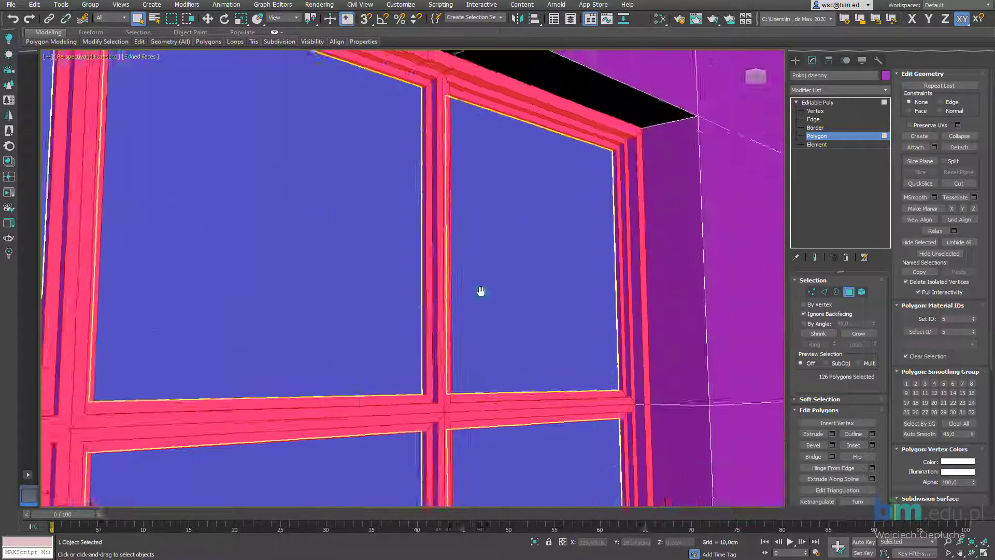
scroll(480, 291, "up", 2)
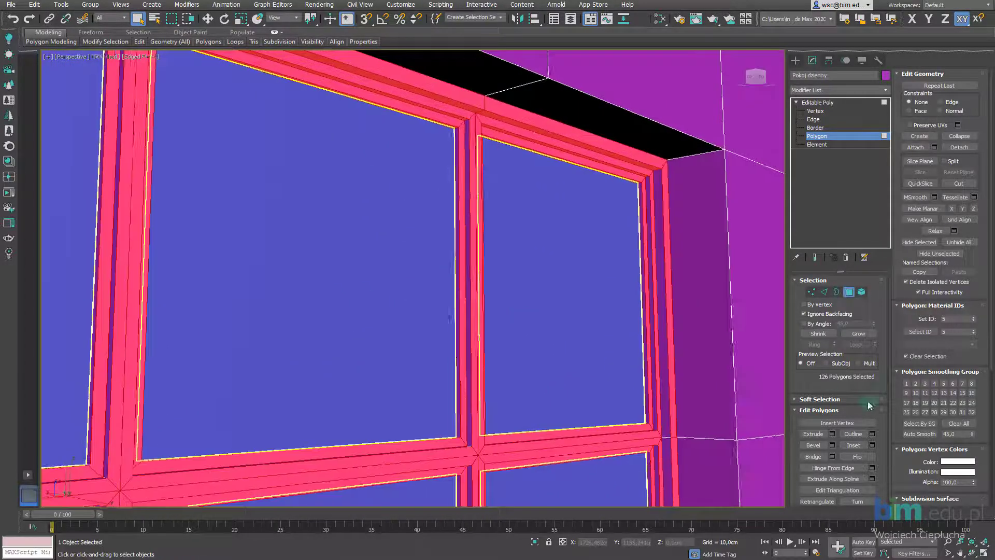
scroll(658, 201, "up", 2)
left_click(651, 189, "ctrl")
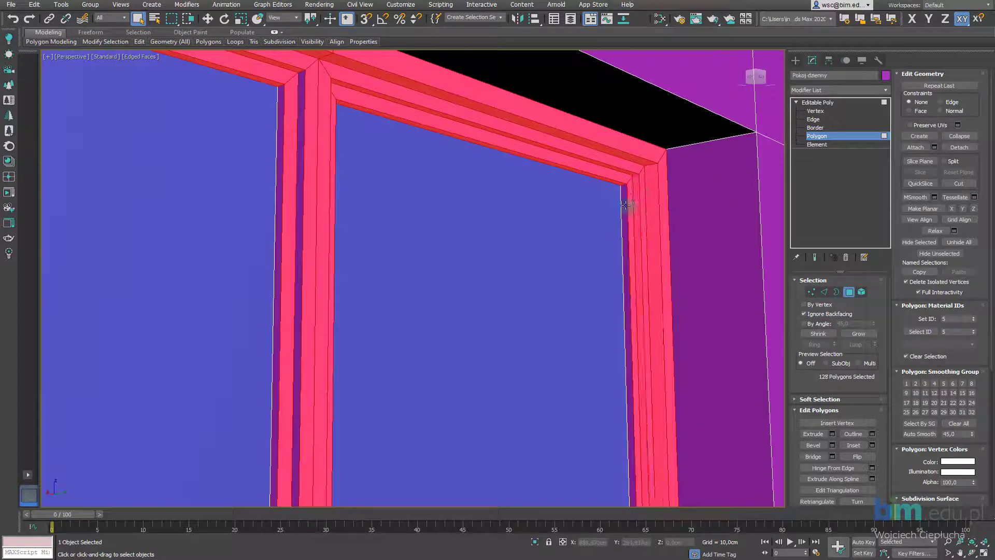
left_click(626, 205, "ctrl")
Add the vertical mullion strips and right jamb strips to the selection
scroll(615, 249, "down", 3)
scroll(521, 171, "up", 2)
left_click(505, 100, "ctrl")
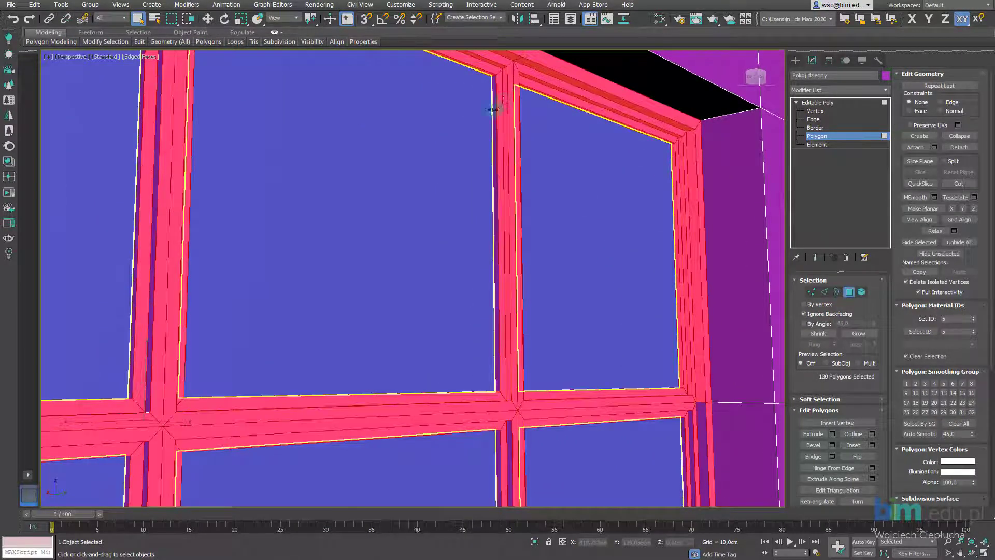
mouse_move(615, 440)
middle_mouse_down()
mouse_move(609, 322)
mouse_move(526, 262)
middle_mouse_up()
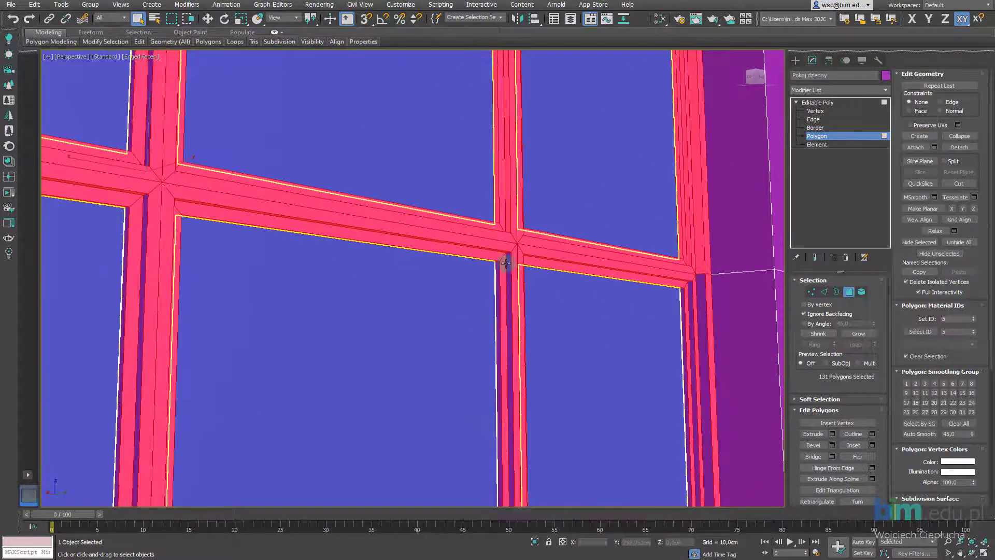
left_click(507, 264, "ctrl")
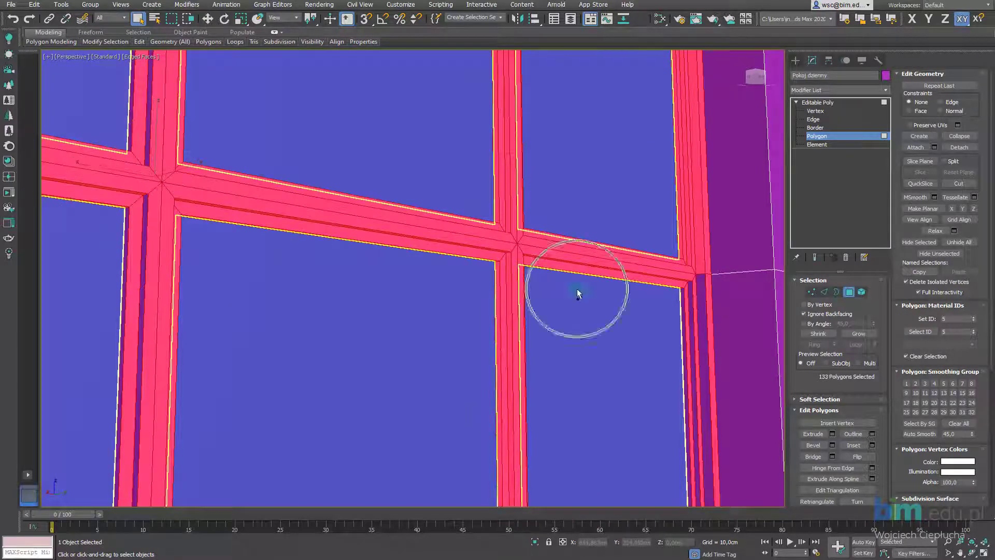
left_click(693, 288, "ctrl")
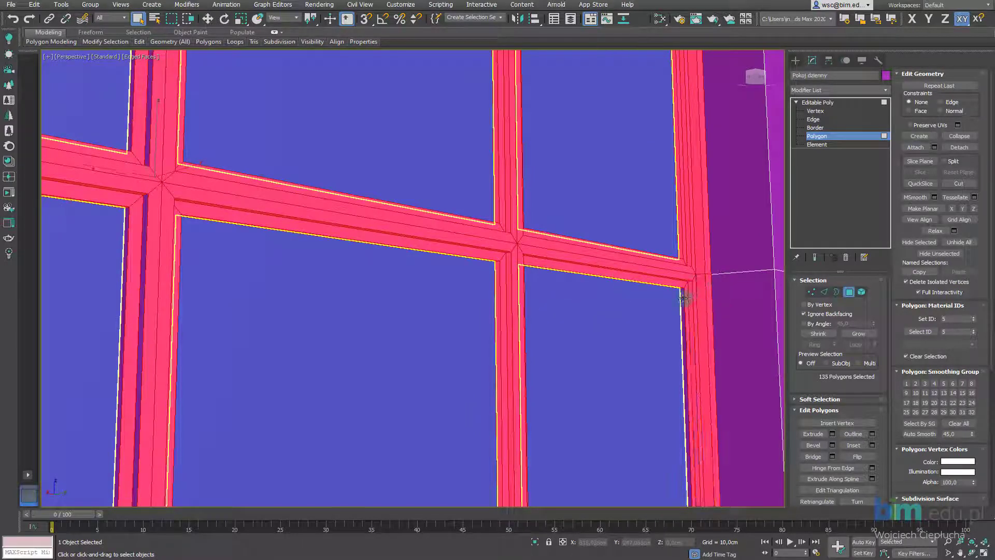
left_click(683, 297, "ctrl")
mouse_move(683, 297)
middle_mouse_down("alt")
mouse_move(528, 313)
mouse_move(534, 358)
mouse_move(552, 295)
middle_mouse_up("alt")
scroll(532, 311, "down", 5)
scroll(541, 308, "up", 3)
scroll(548, 299, "up", 5)
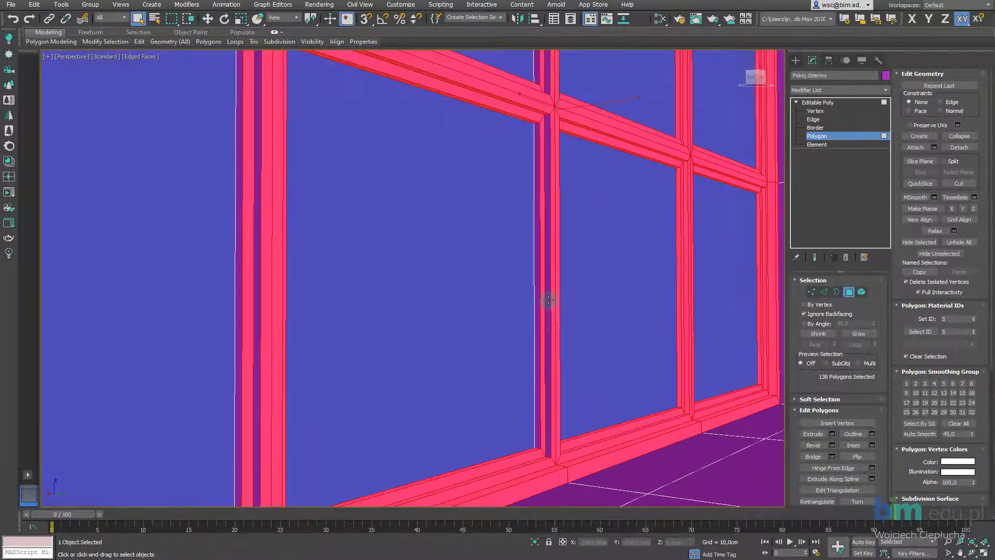
Add the central mullion's remaining strips to the selection
left_click(548, 300, "ctrl")
left_click(258, 240, "ctrl")
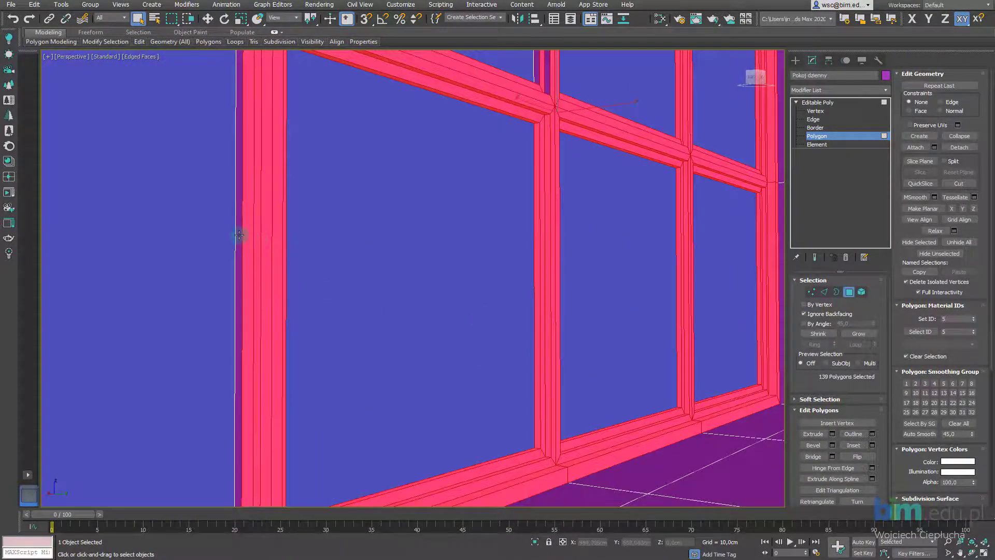
scroll(271, 247, "down", 3)
middle_click_drag(271, 247, 371, 390, "alt")
middle_click_drag(371, 390, 350, 276)
scroll(351, 276, "down", 3)
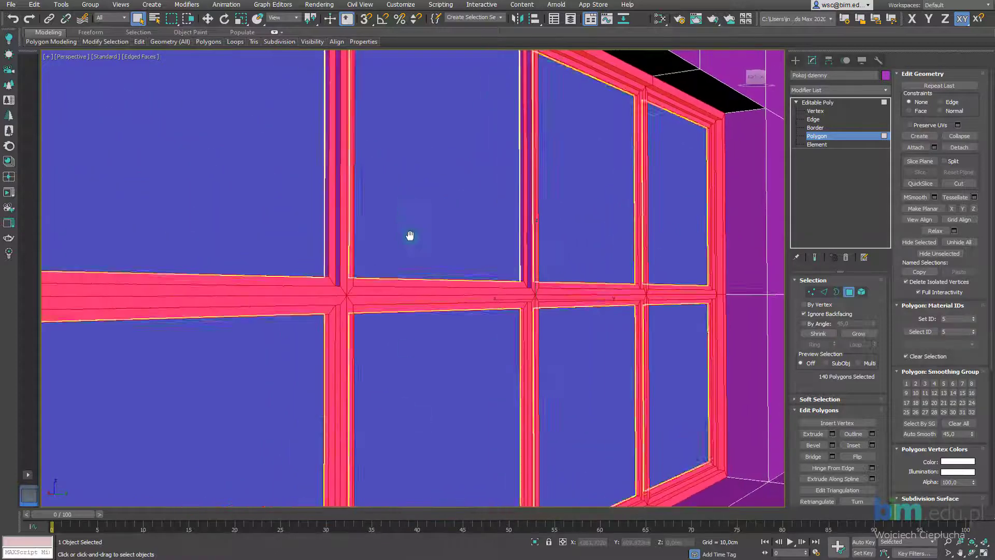
mouse_move(411, 233)
middle_mouse_down("alt")
mouse_move(446, 371)
mouse_move(435, 289)
middle_mouse_up("alt")
scroll(398, 268, "up", 1)
left_click(397, 268, "ctrl")
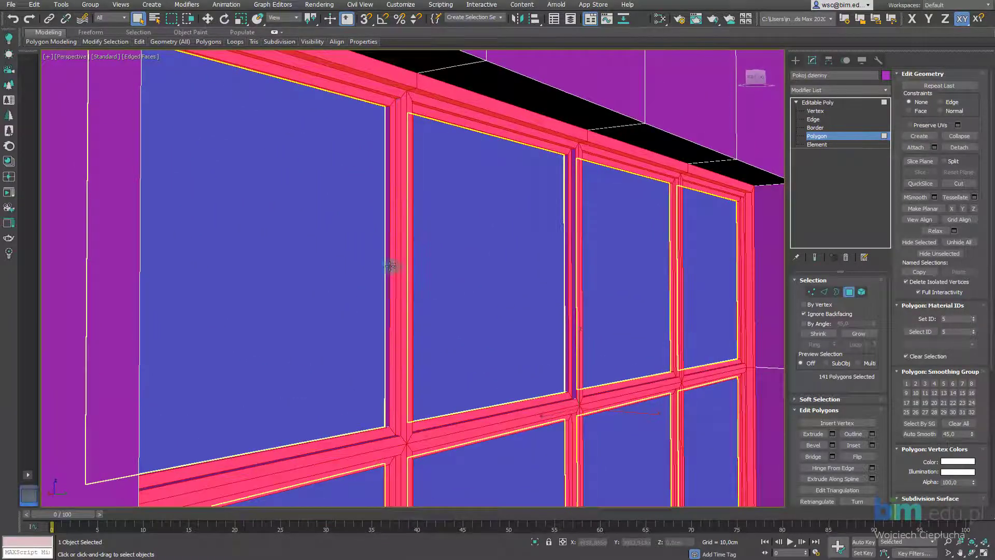
left_click(572, 291, "ctrl")
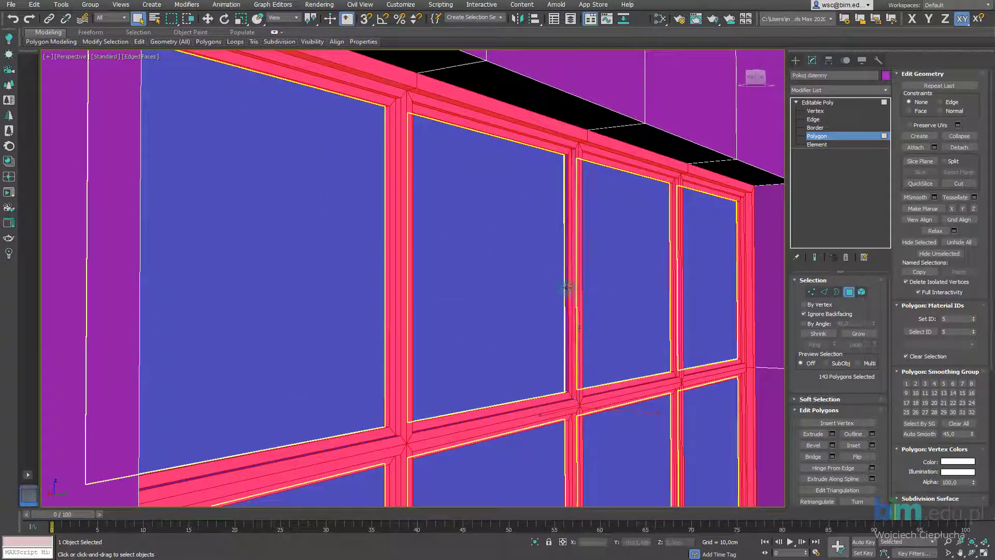
middle_click_drag(589, 315, 573, 351, "alt")
scroll(543, 256, "up", 2)
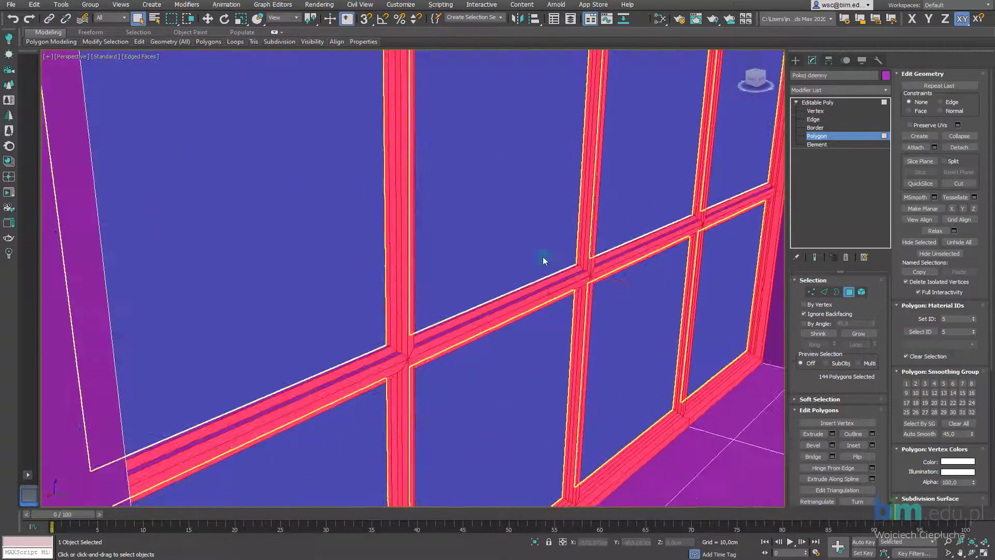
Add the dark and purple transom strips to the selection
left_click(319, 386, "ctrl")
left_click(315, 374, "ctrl")
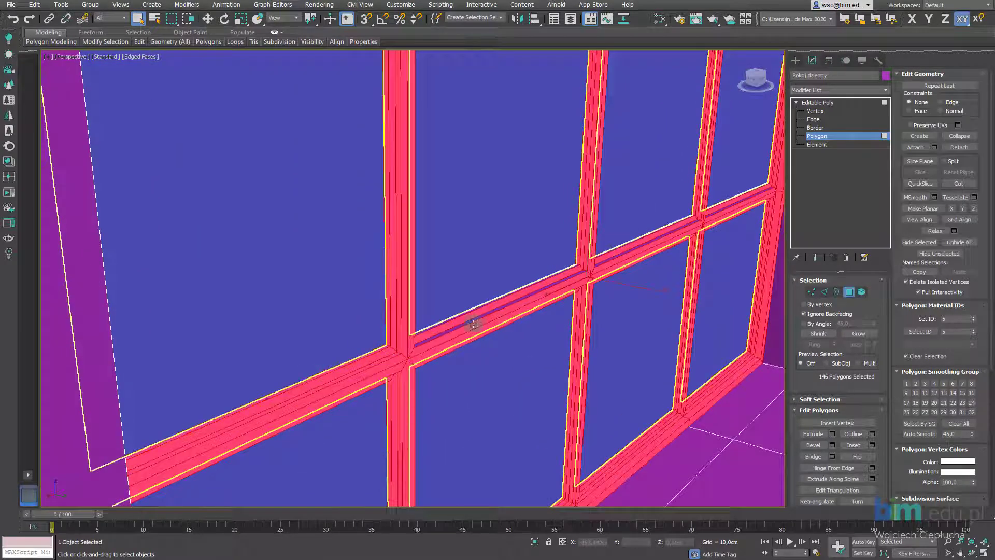
scroll(507, 313, "up", 3)
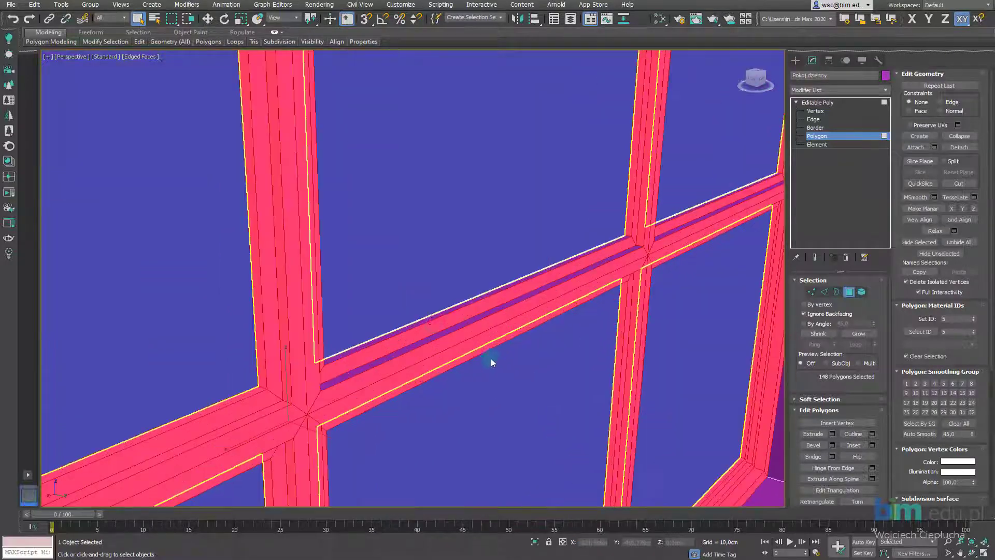
left_click(435, 334, "ctrl")
left_click(429, 318, "ctrl")
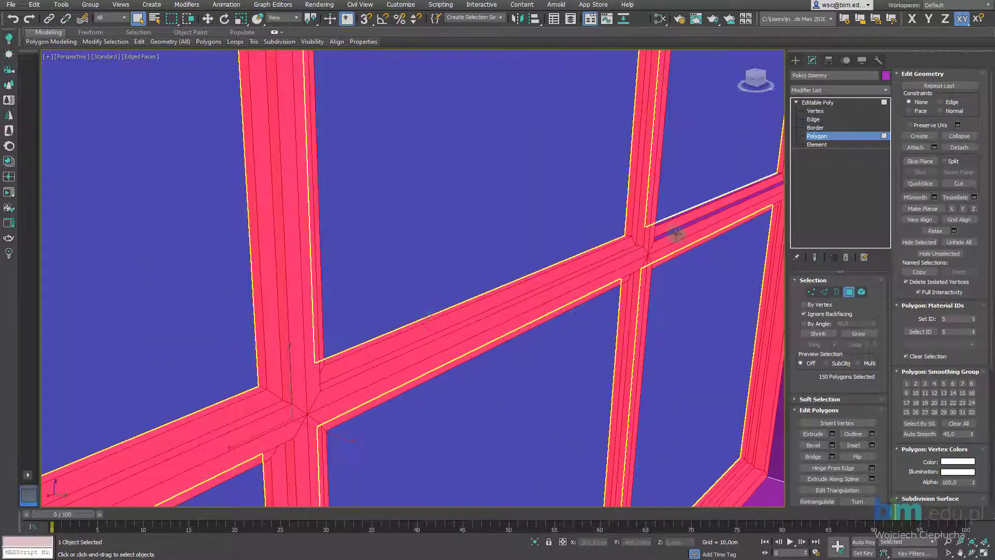
scroll(670, 217, "down", 3)
Orbit around the frame to check the 152-polygon selection covers only the frame
mouse_move(666, 233)
middle_mouse_down("alt")
mouse_move(571, 220)
mouse_move(589, 262)
mouse_move(588, 300)
mouse_move(562, 266)
mouse_move(480, 278)
middle_mouse_up("alt")
scroll(549, 278, "up", 3)
mouse_move(549, 281)
middle_mouse_down("alt")
mouse_move(602, 291)
mouse_move(613, 277)
mouse_move(620, 291)
middle_mouse_up("alt")
scroll(607, 329, "up", 3)
mouse_move(605, 325)
middle_mouse_down("alt")
mouse_move(600, 335)
mouse_move(656, 304)
mouse_move(555, 291)
mouse_move(487, 238)
mouse_move(621, 251)
mouse_move(540, 257)
mouse_move(468, 241)
mouse_move(582, 238)
mouse_move(502, 244)
mouse_move(508, 251)
middle_mouse_up("alt")
scroll(555, 292, "up", 2)
scroll(498, 243, "down", 2)
scroll(508, 251, "down", 2)
mouse_move(570, 289)
middle_mouse_down()
mouse_move(542, 259)
mouse_move(528, 292)
middle_mouse_up()
scroll(570, 288, "down", 3)
scroll(570, 289, "up", 5)
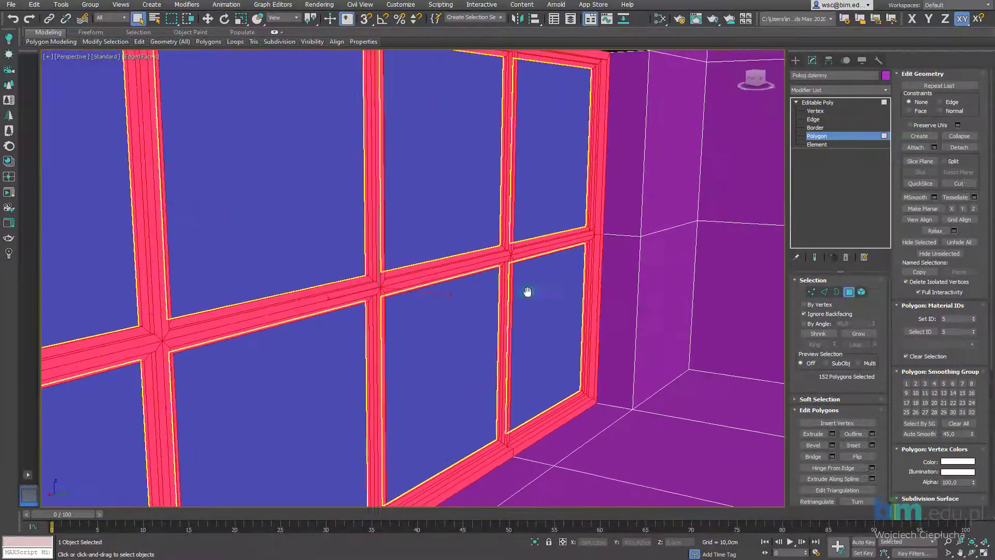
Detach the 152 frame polygons as a separate object named 'Rama okna'
left_click(958, 148)
type("Rama okna")
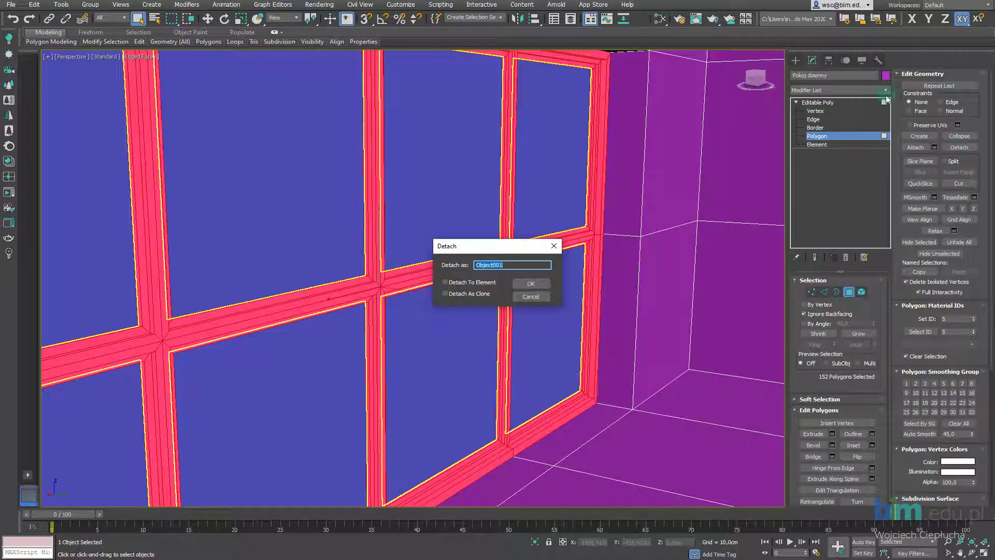
left_click(539, 287)
mouse_move(577, 284)
middle_mouse_down("alt")
mouse_move(546, 295)
mouse_move(404, 280)
middle_mouse_up("alt")
scroll(466, 278, "up", 3)
middle_click_drag(466, 277, 451, 262, "alt")
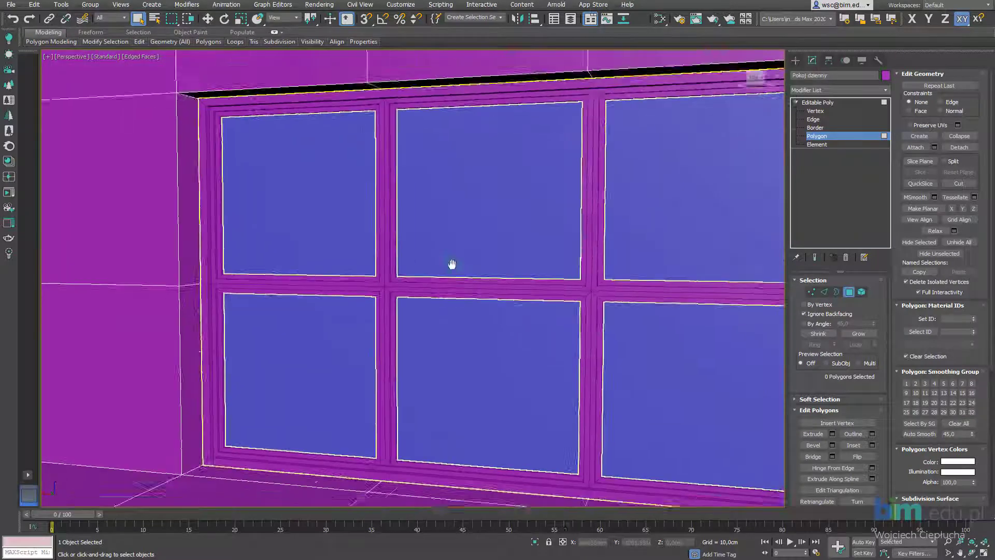
Leave polygon level, select 'Rama okna' and bring up its Object Color palette
left_click(824, 137)
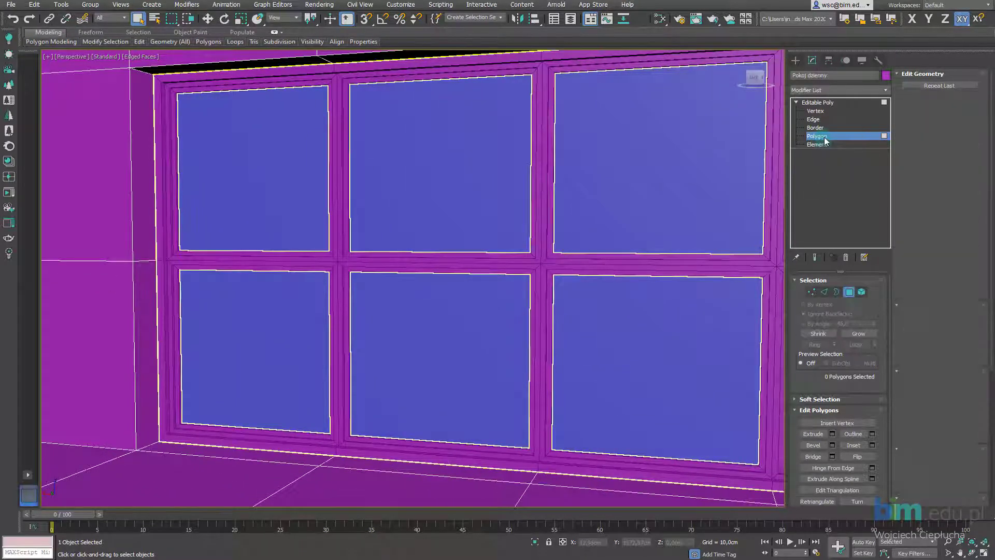
left_click(539, 267)
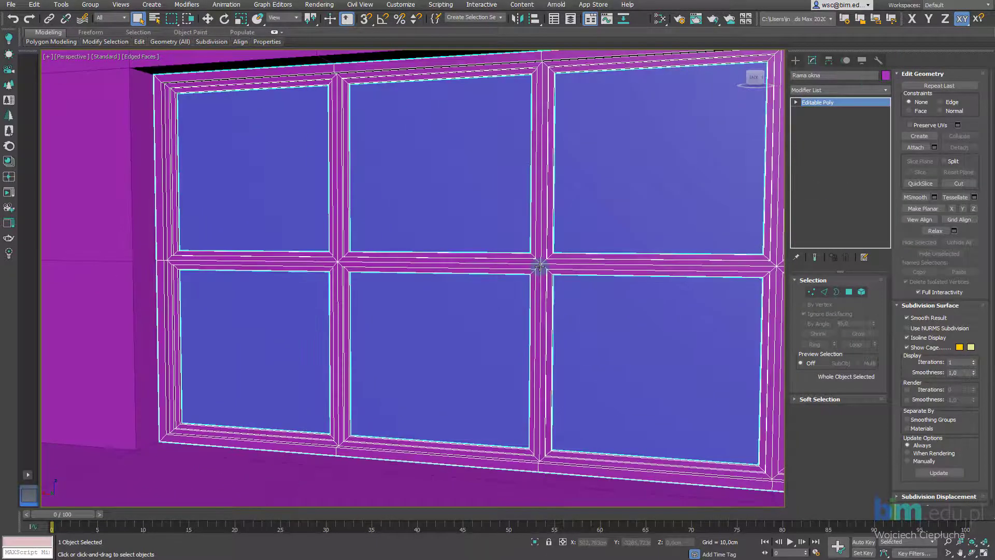
left_click(885, 76)
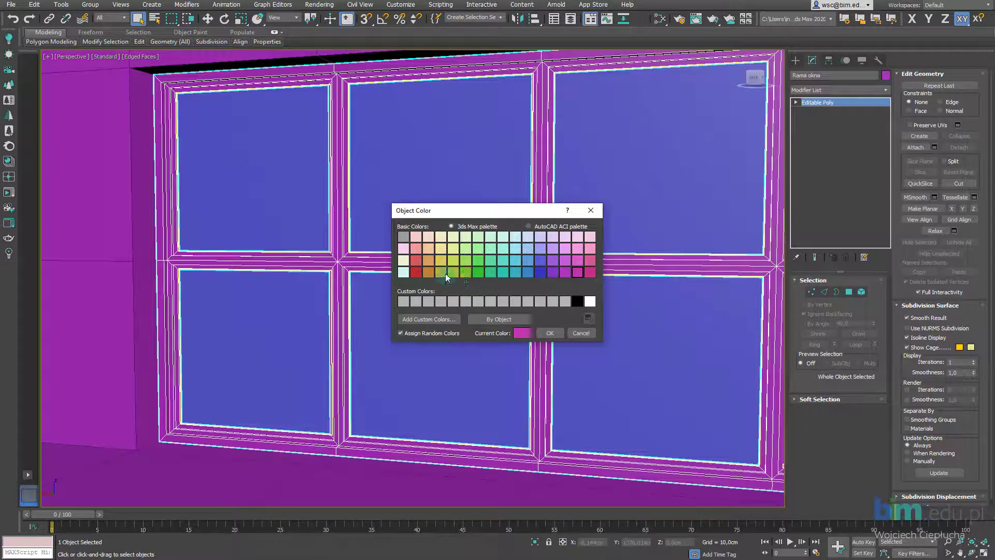
Give the window frame a yellow object colour
left_click(549, 333)
mouse_move(493, 337)
middle_mouse_down("alt")
mouse_move(460, 349)
mouse_move(449, 331)
mouse_move(441, 356)
mouse_move(423, 333)
mouse_move(392, 322)
mouse_move(409, 322)
mouse_move(344, 310)
mouse_move(352, 319)
mouse_move(365, 324)
mouse_move(400, 295)
mouse_move(391, 271)
middle_mouse_up("alt")
scroll(446, 342, "up", 3)
scroll(459, 330, "down", 5)
Turn off Backface Cull in the frame's Object Properties, then reselect the frame
right_click(376, 244)
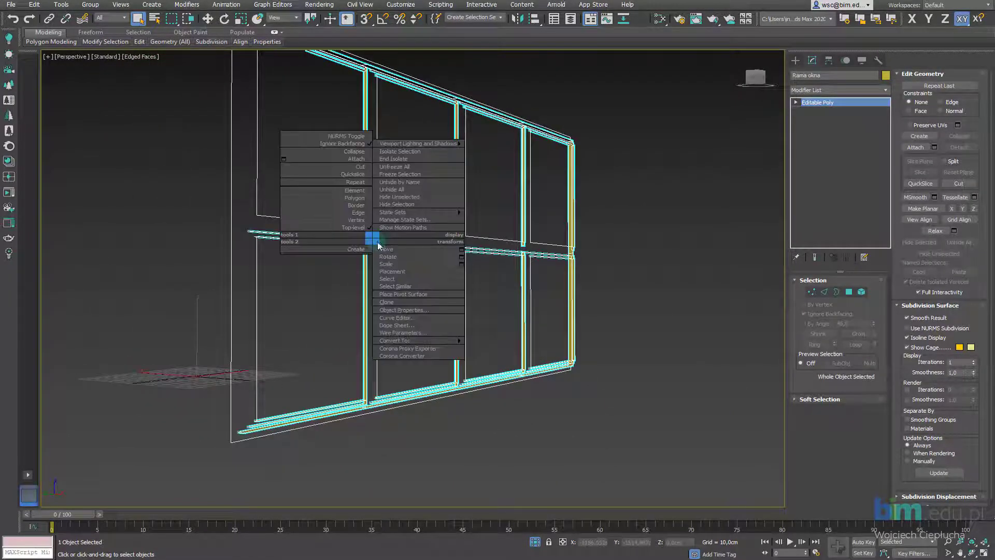
left_click(421, 311)
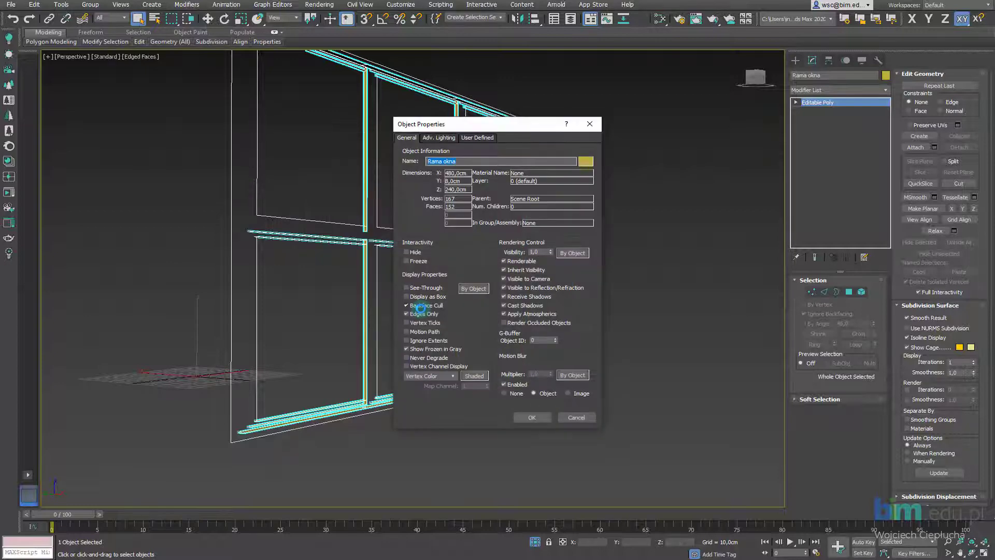
left_click(423, 307)
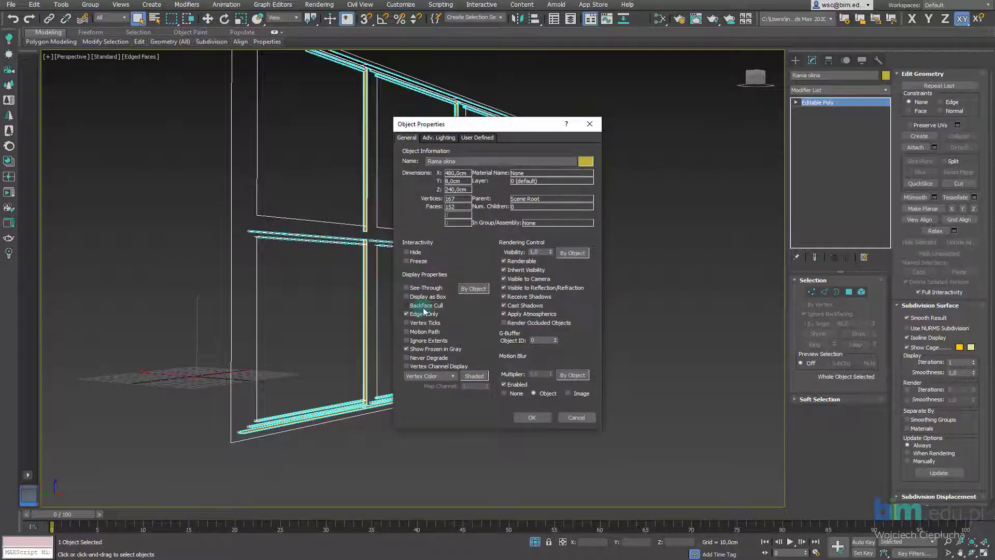
left_click(524, 416)
left_click(484, 428)
mouse_move(438, 407)
middle_mouse_down("alt")
mouse_move(497, 408)
mouse_move(530, 256)
mouse_move(539, 290)
middle_mouse_up("alt")
left_click(530, 257)
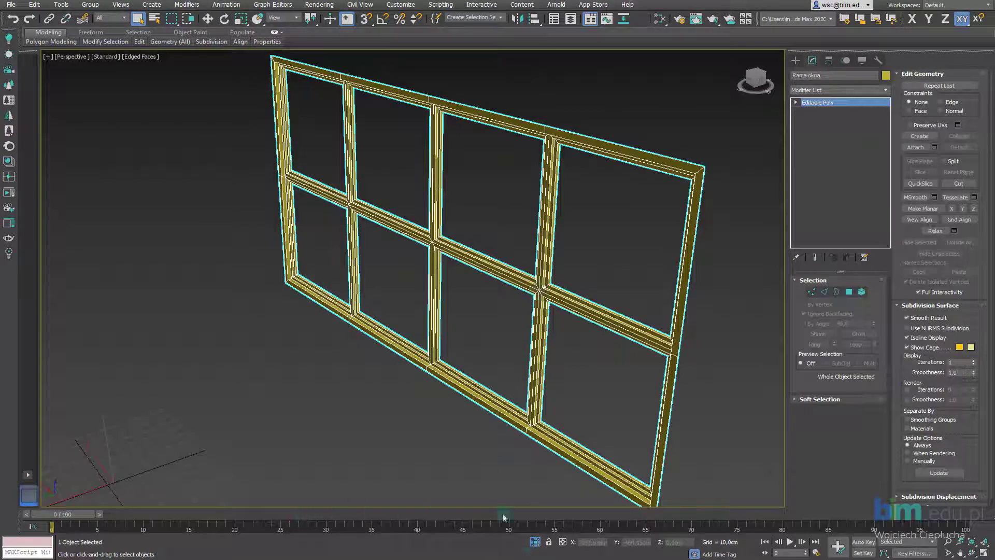
Exit isolation and orbit the perspective view to face the window head-on
left_click(534, 542)
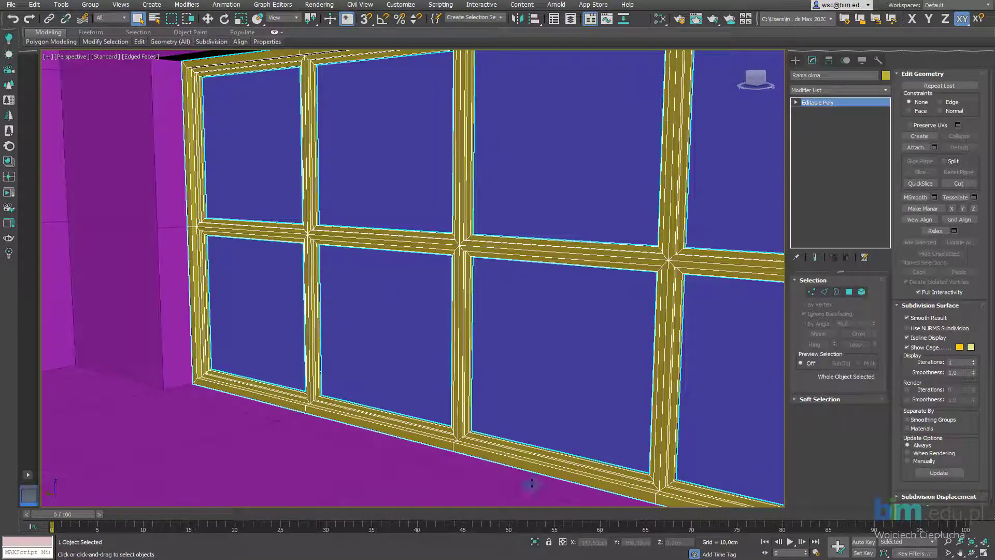
left_click(533, 542)
scroll(396, 373, "down", 2)
scroll(385, 371, "down", 3)
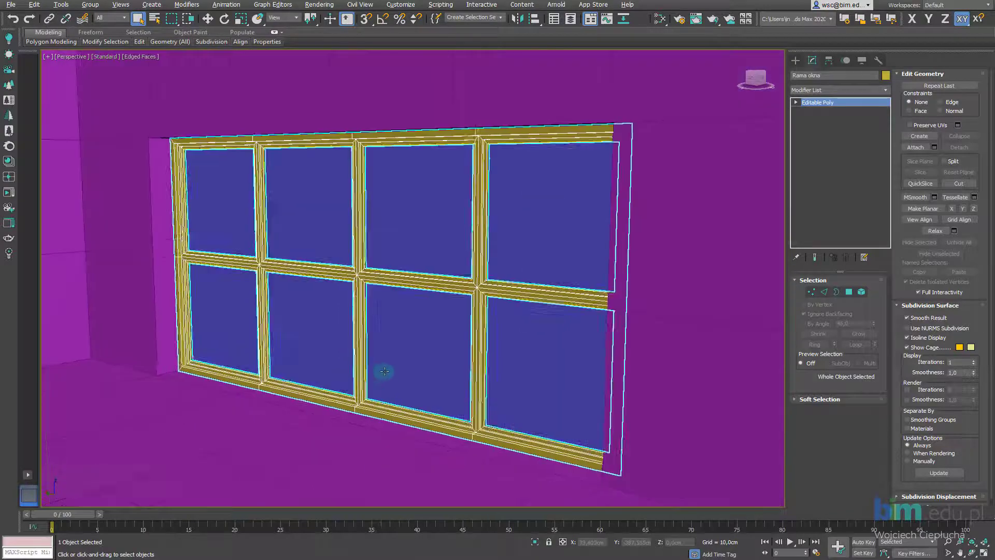
mouse_move(384, 371)
middle_mouse_down("alt")
mouse_move(427, 368)
mouse_move(389, 366)
middle_mouse_up("alt")
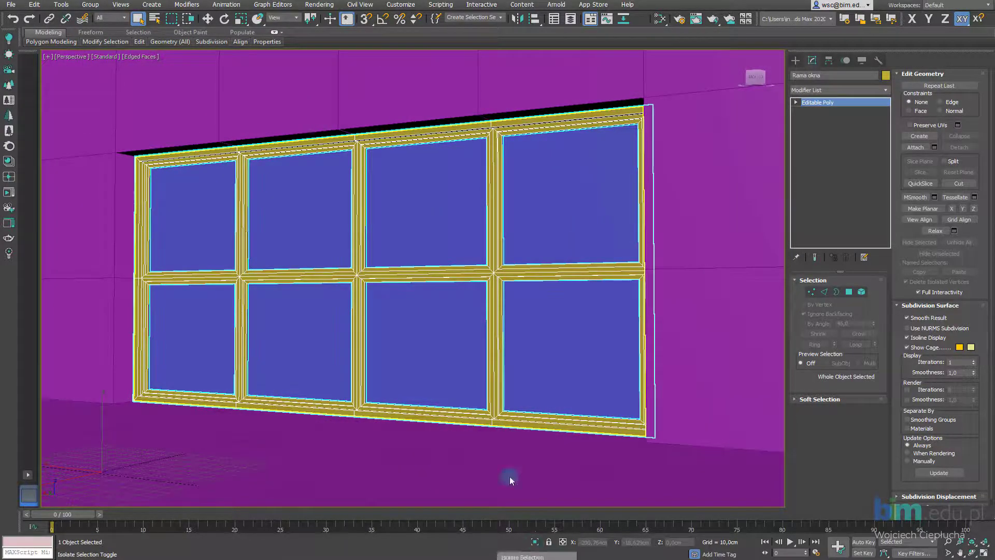
mouse_move(508, 471)
middle_mouse_down("alt")
mouse_move(473, 362)
mouse_move(451, 340)
mouse_move(477, 337)
middle_mouse_up("alt")
middle_click_drag(519, 255, 560, 244, "alt")
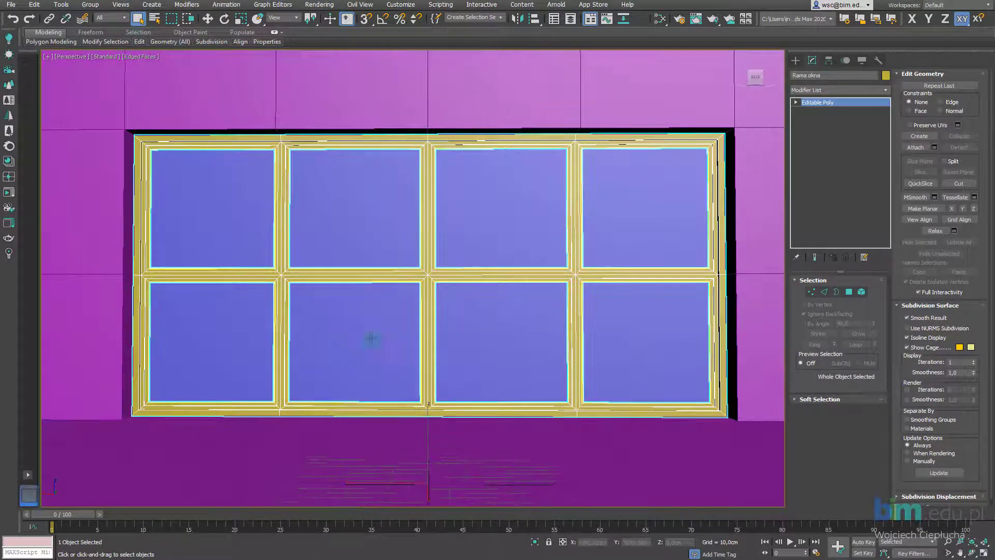
Use the four-viewport layout with the Bottom view changed to Front
key("alt+w")
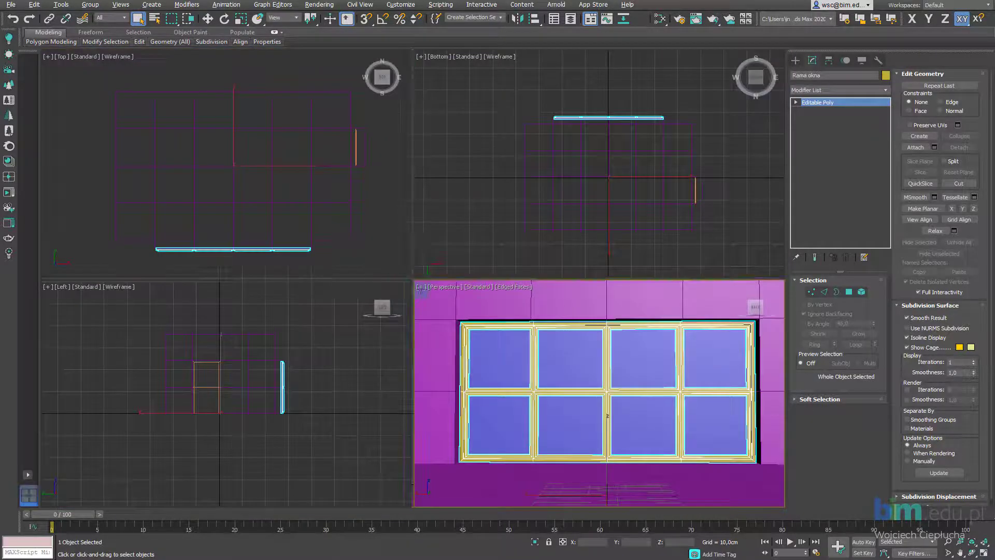
key("alt+w")
key("alt+w")
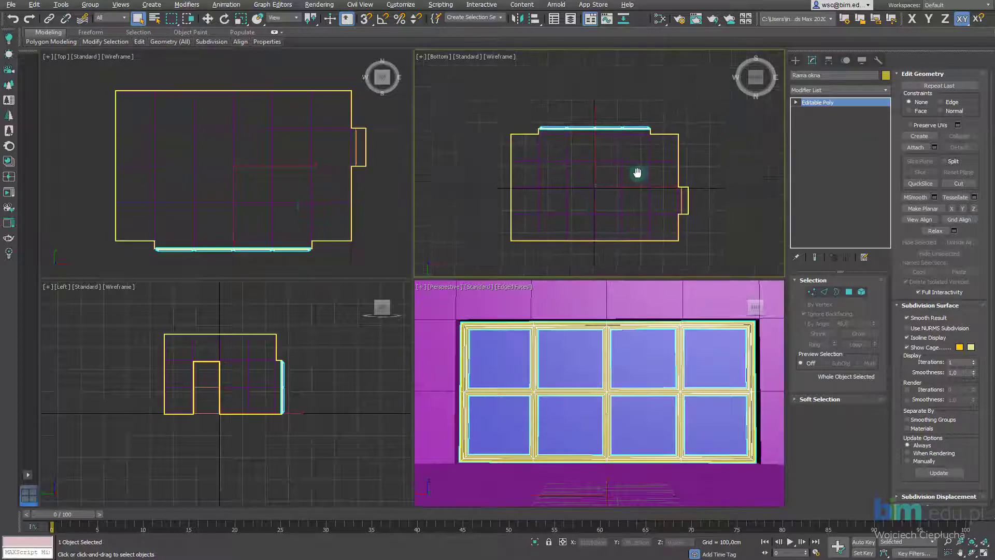
middle_click_drag(637, 171, 600, 167)
left_click(439, 59)
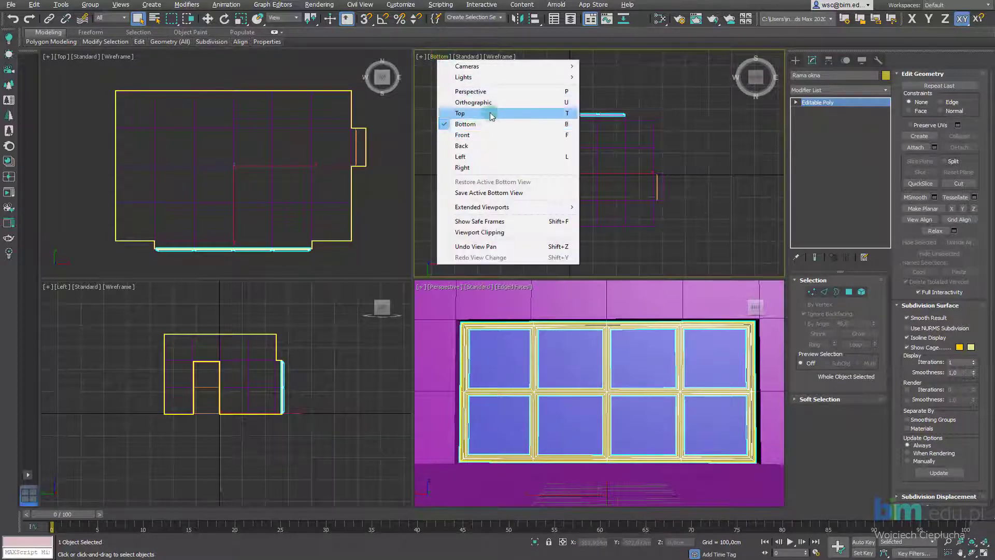
left_click(495, 136)
scroll(599, 139, "up", 5)
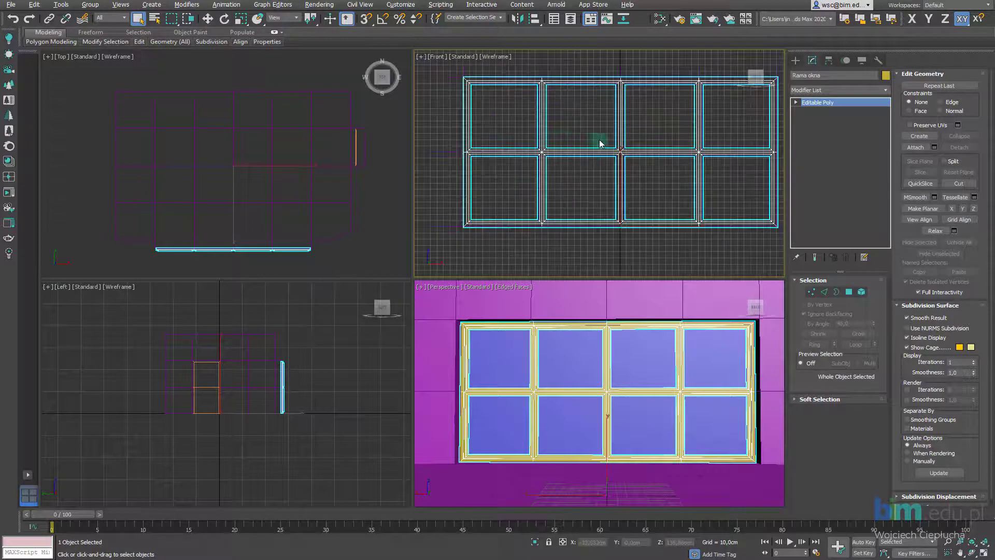
middle_click_drag(599, 139, 546, 140)
scroll(545, 140, "down", 2)
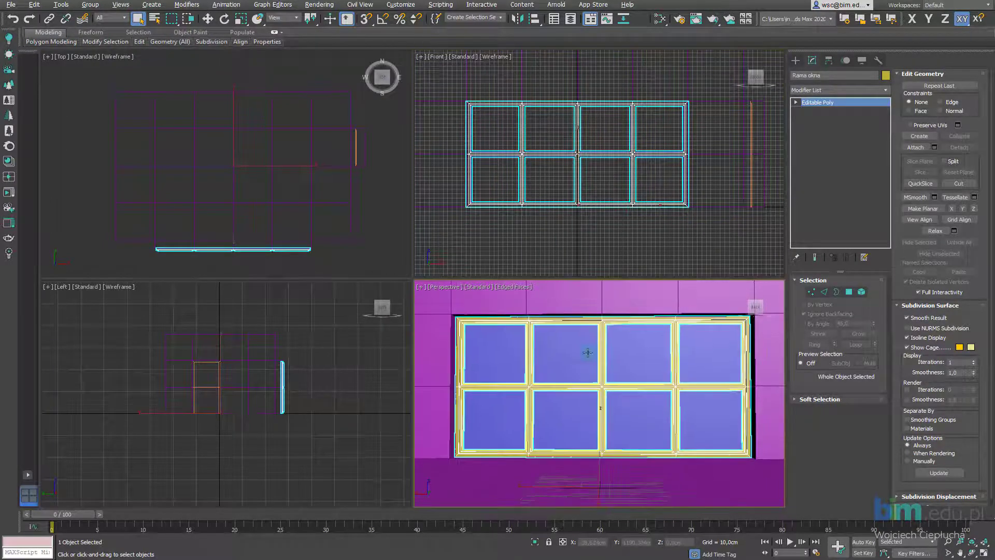
middle_click_drag(589, 351, 566, 348, "alt")
scroll(543, 342, "up", 5)
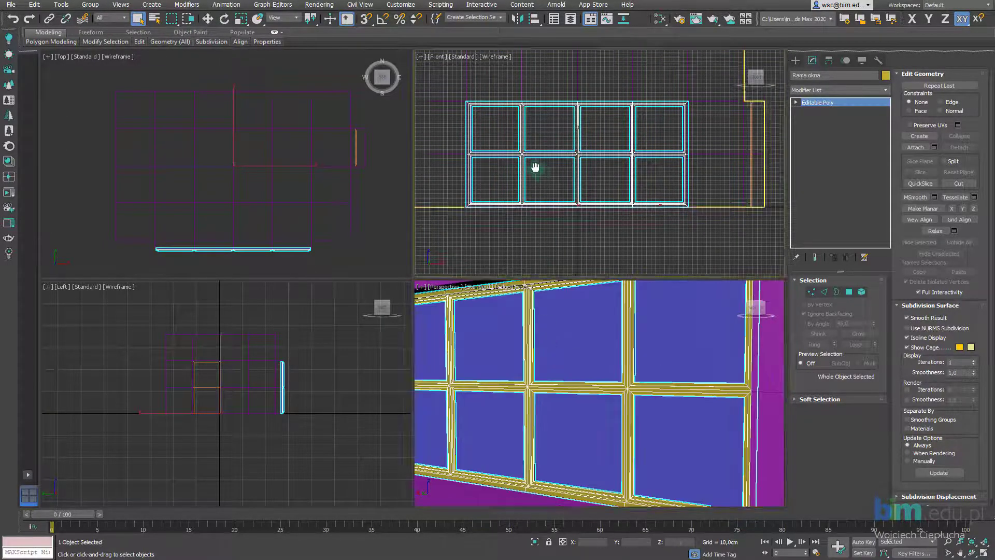
mouse_move(564, 151)
middle_mouse_down()
mouse_move(568, 161)
mouse_move(569, 146)
middle_mouse_up()
Isolate the window frame with Alt+Q and shade the Front view
key("alt+q")
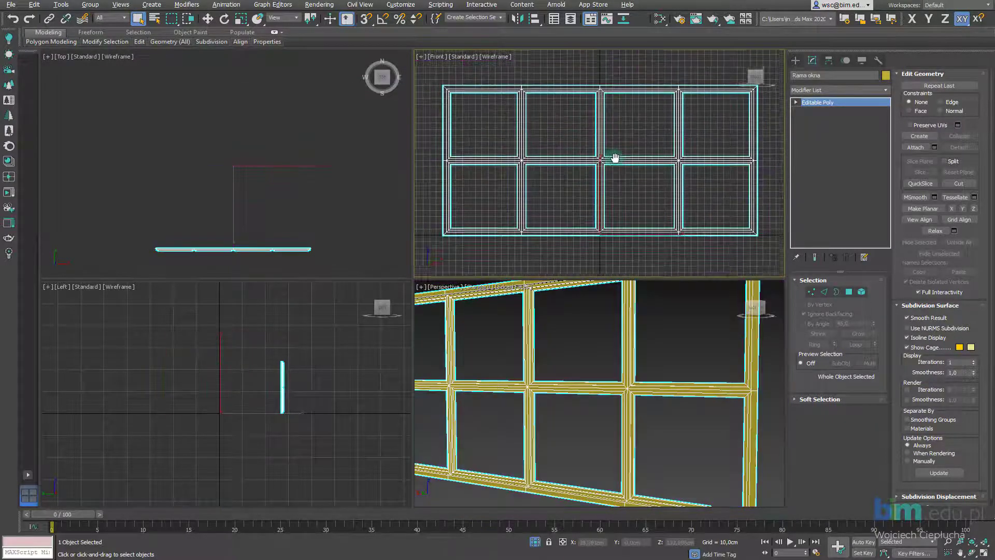
middle_click_drag(576, 150, 566, 158)
key("F3")
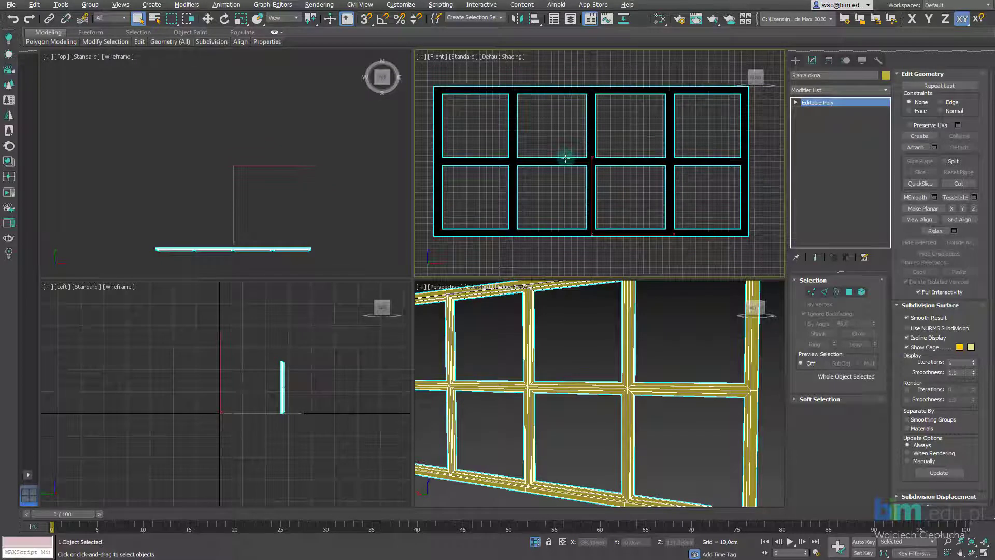
scroll(528, 160, "down", 2)
scroll(579, 195, "up", 2)
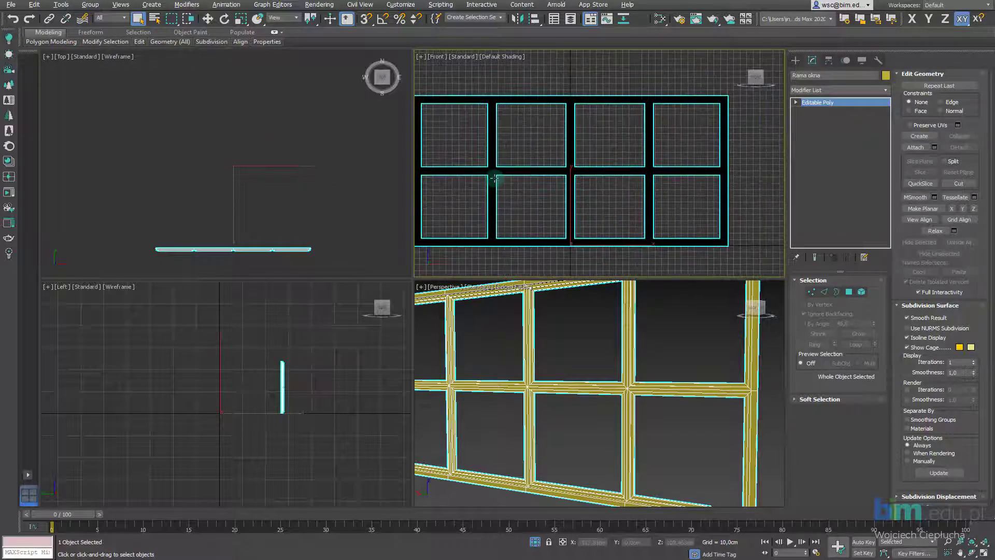
key("F3")
key("F3")
scroll(596, 137, "down", 1)
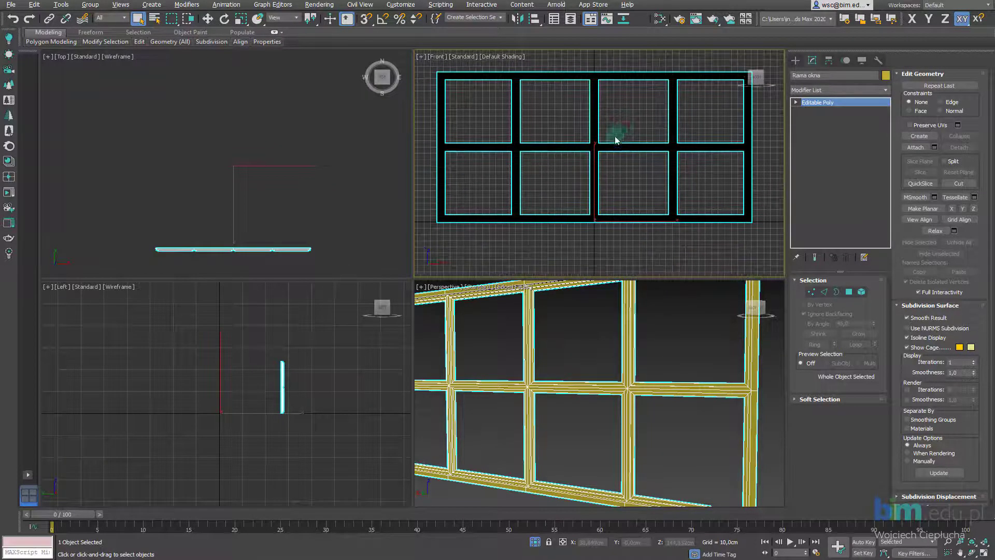
scroll(523, 176, "up", 1)
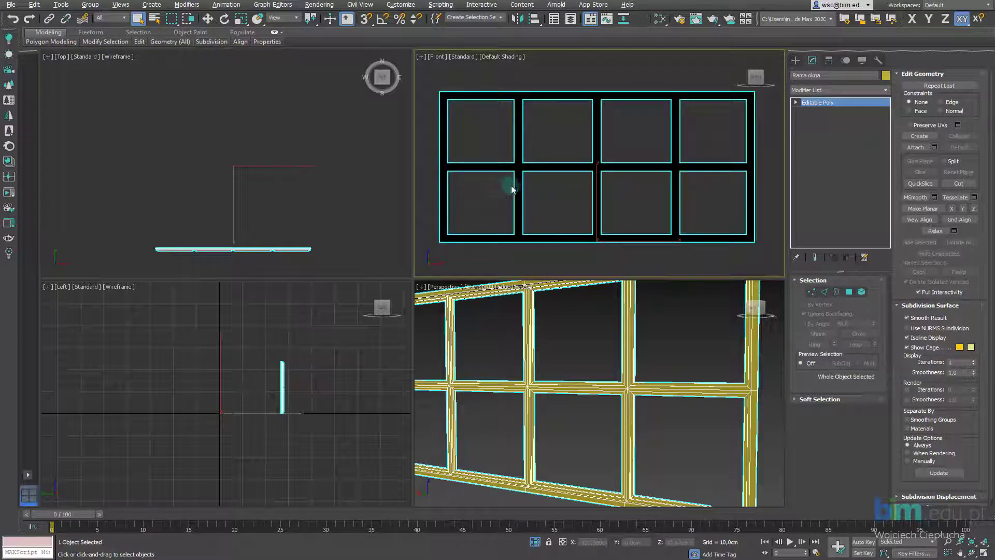
Change the view to Back and display the frame with Edged Faces
left_click(441, 57)
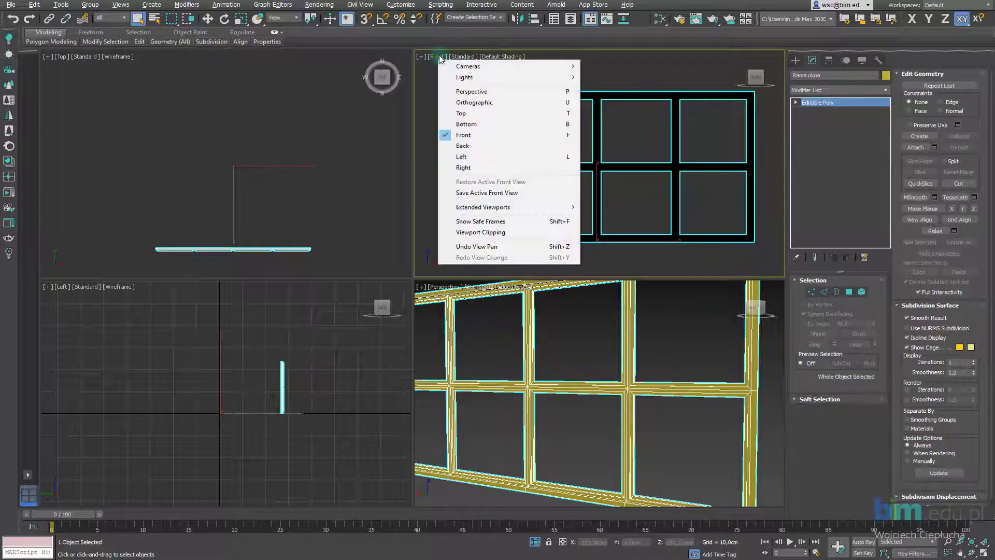
left_click(467, 143)
middle_click_drag(621, 184, 610, 181)
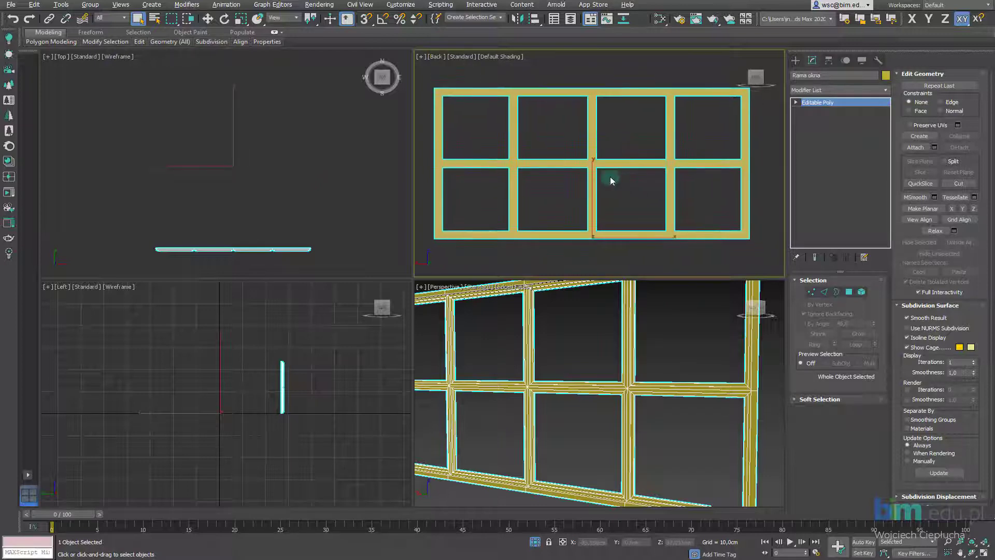
key("F4")
scroll(510, 163, "up", 5)
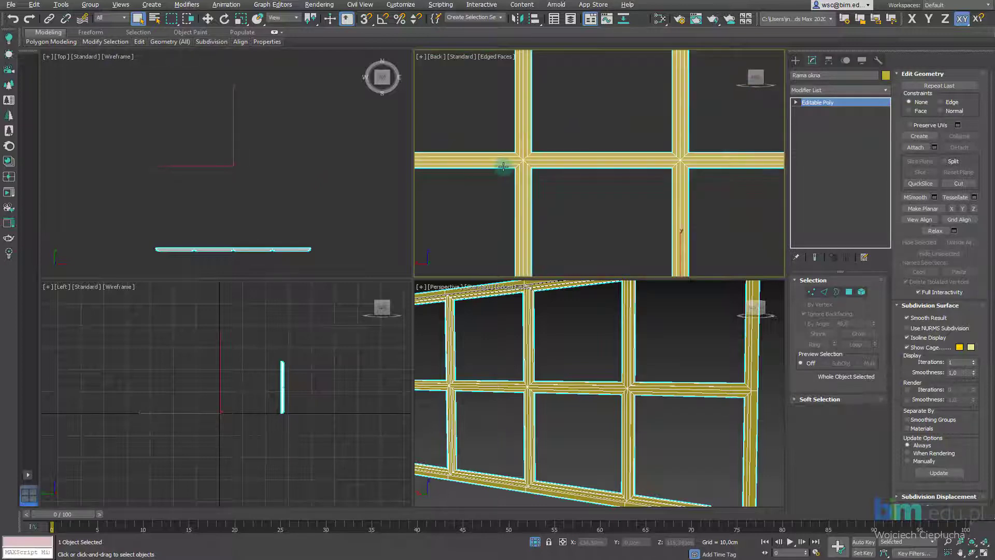
key("F3")
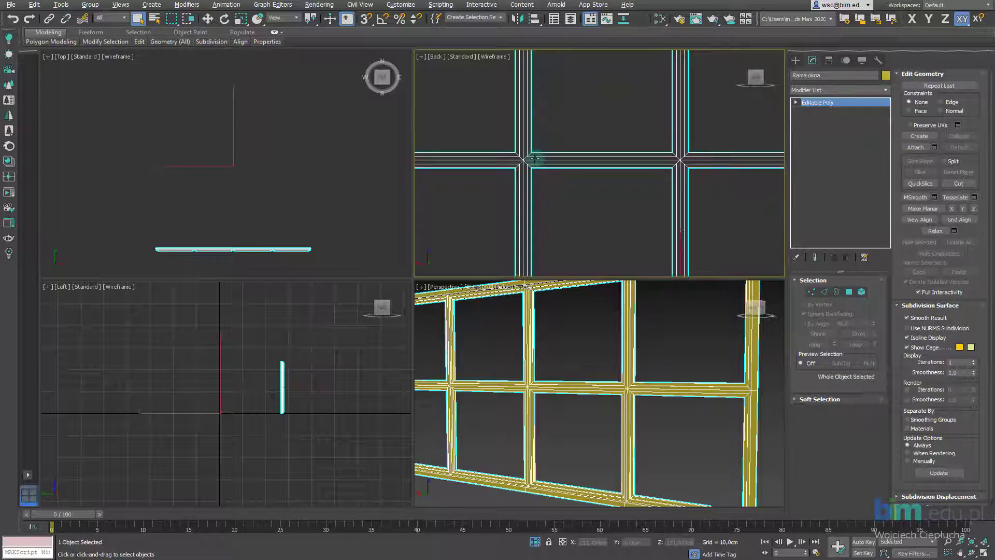
key("F3")
scroll(535, 158, "down", 3)
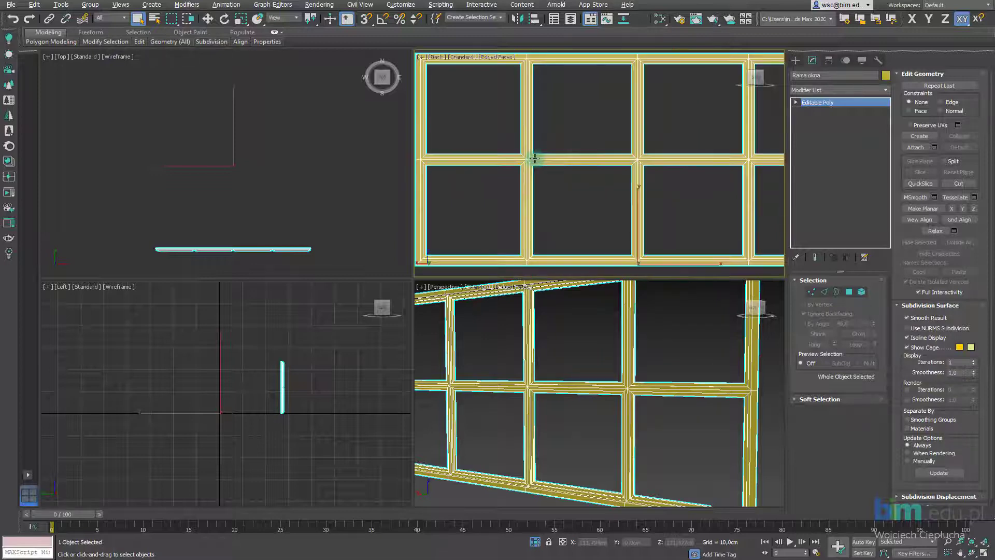
scroll(535, 158, "down", 2)
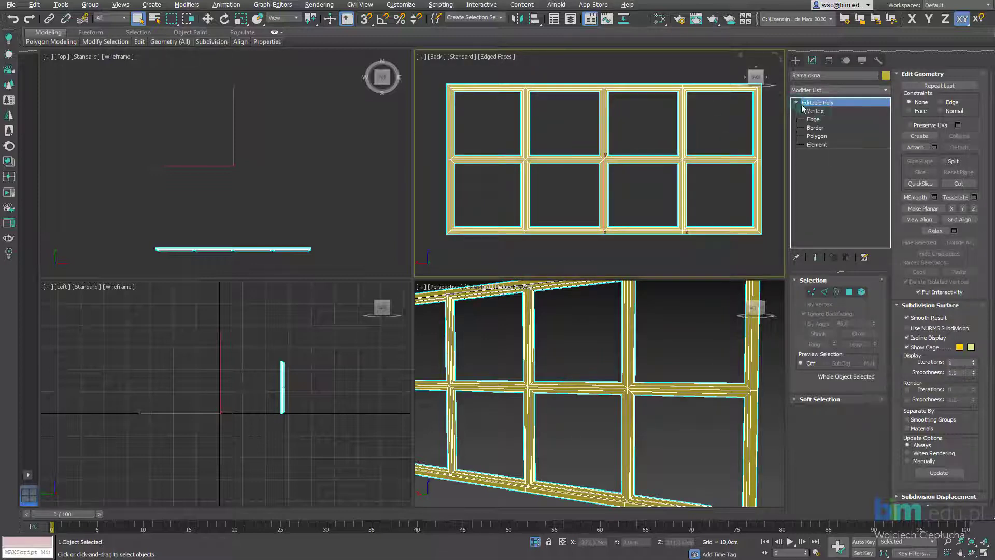
Window-select the frame's middle row of transom vertices at vertex level
left_click(823, 111)
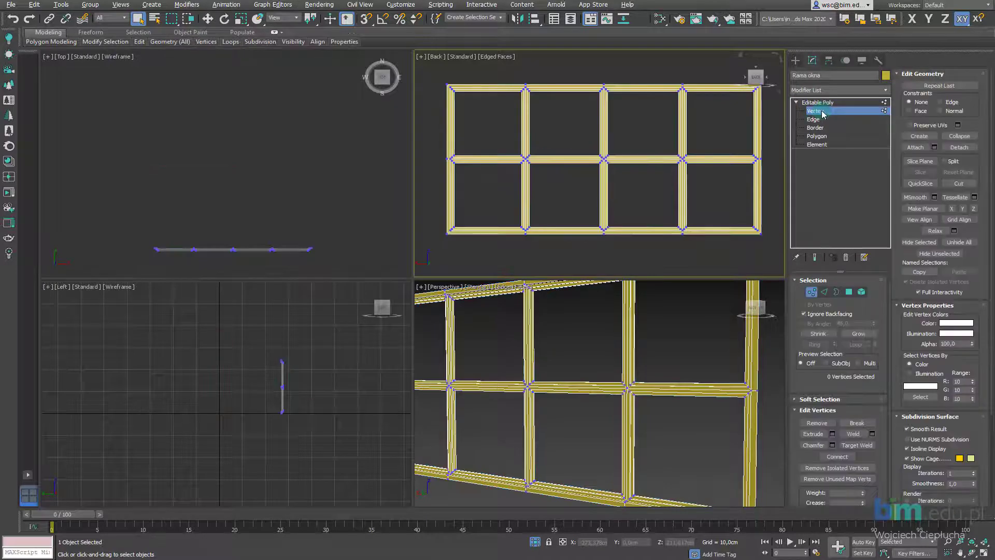
left_click_drag(435, 145, 776, 185)
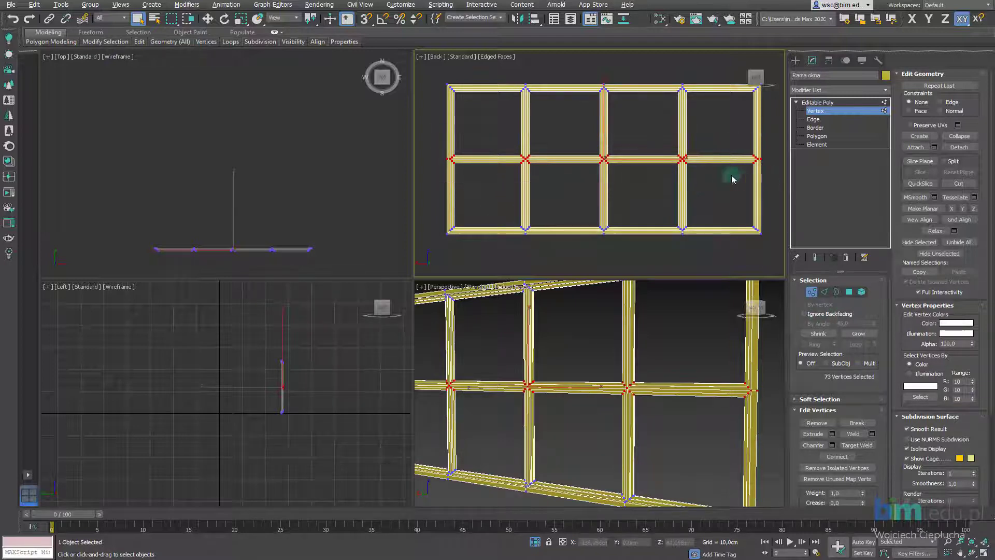
middle_click_drag(668, 168, 651, 173)
middle_click_drag(543, 164, 545, 157)
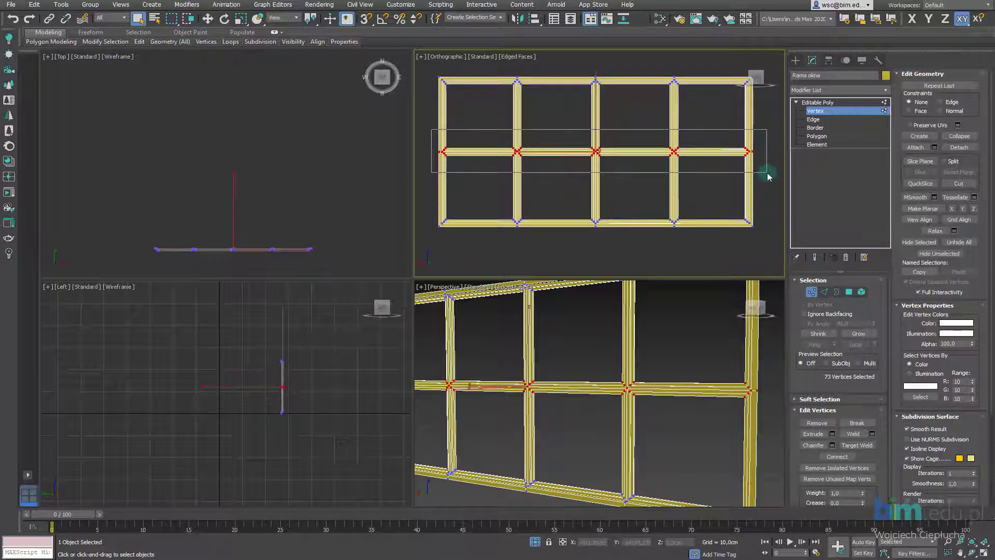
Move the selected vertices on Z to a height of 200 cm
left_click(208, 20)
middle_click_drag(599, 122, 605, 123)
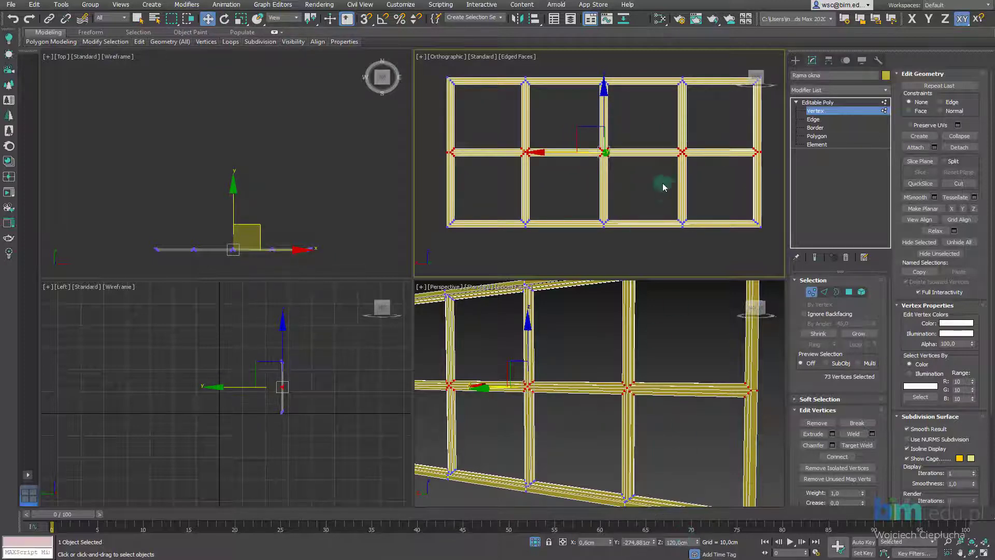
scroll(616, 162, "up", 3)
scroll(603, 155, "up", 3)
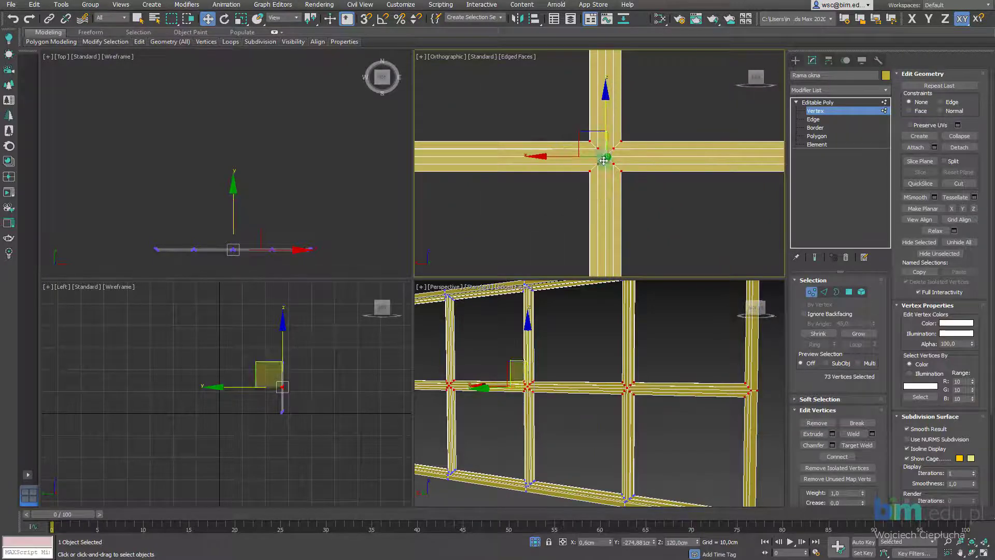
scroll(607, 186, "down", 3)
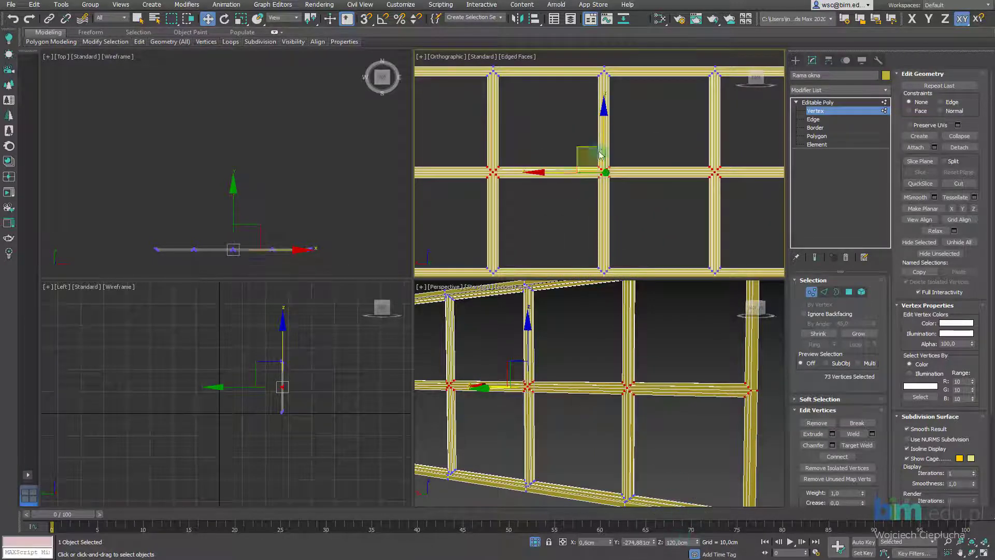
scroll(617, 132, "down", 1)
scroll(614, 129, "down", 1)
left_click_drag(612, 128, 615, 87)
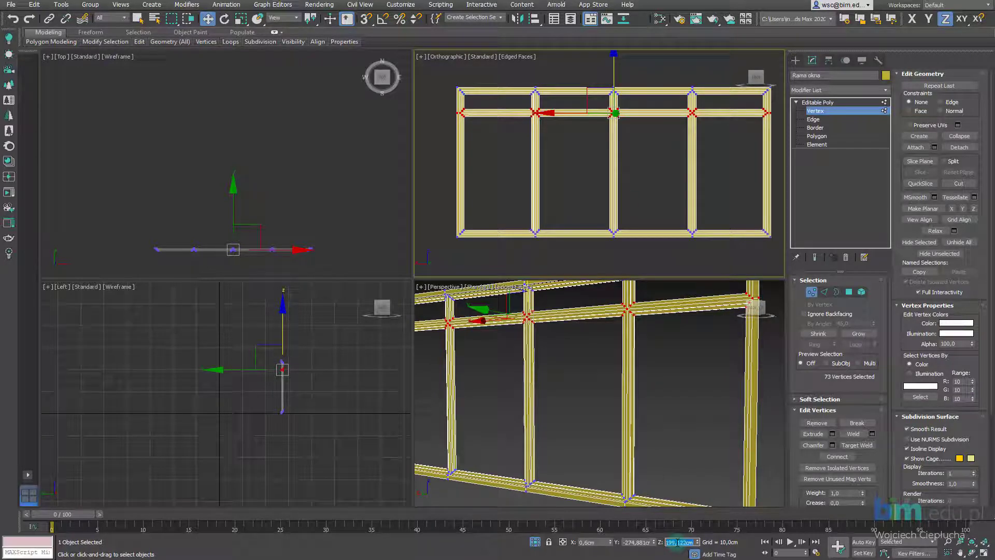
type("200")
key("Return")
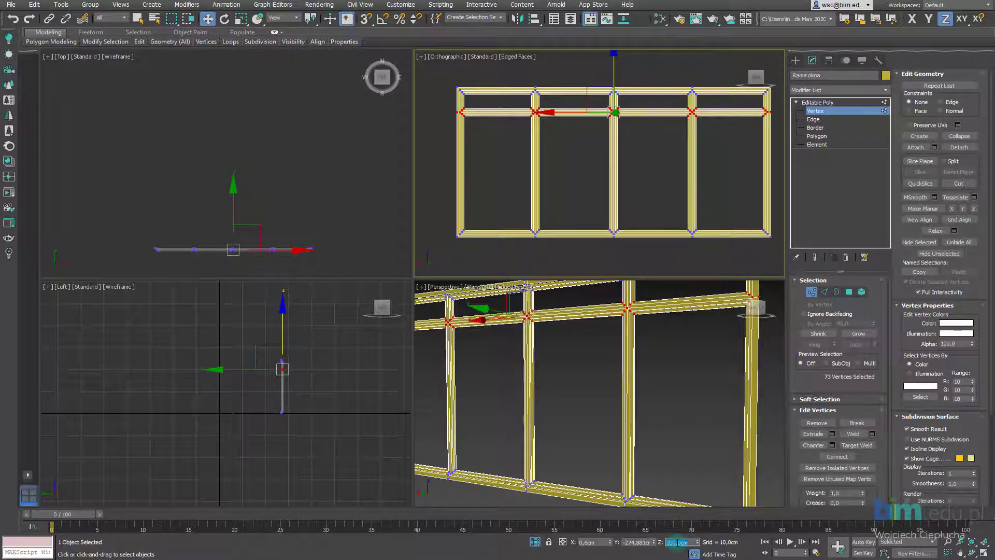
mouse_move(547, 136)
middle_mouse_down()
mouse_move(536, 145)
mouse_move(542, 155)
middle_mouse_up()
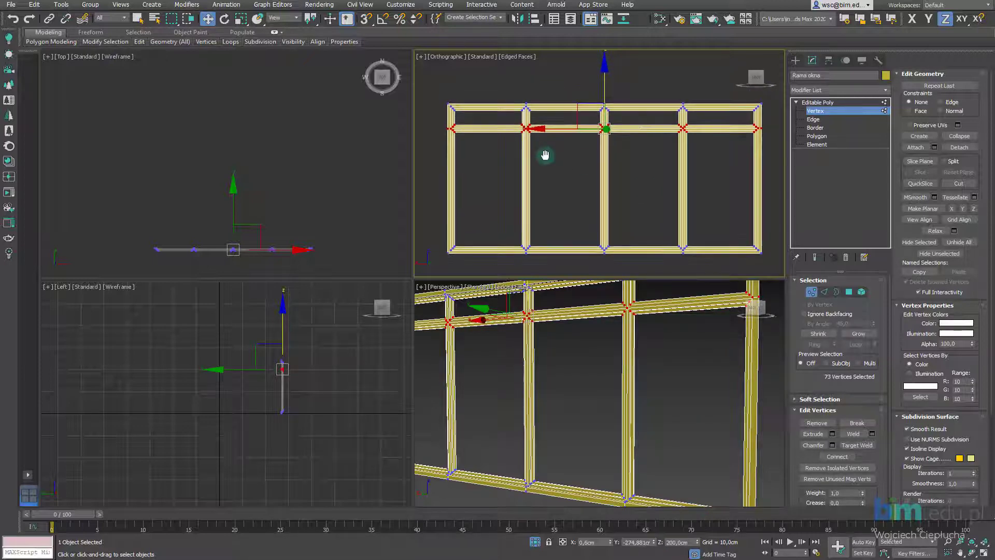
Window-select the 32 vertices along the transom's edge
left_click(544, 168)
scroll(446, 124, "up", 5)
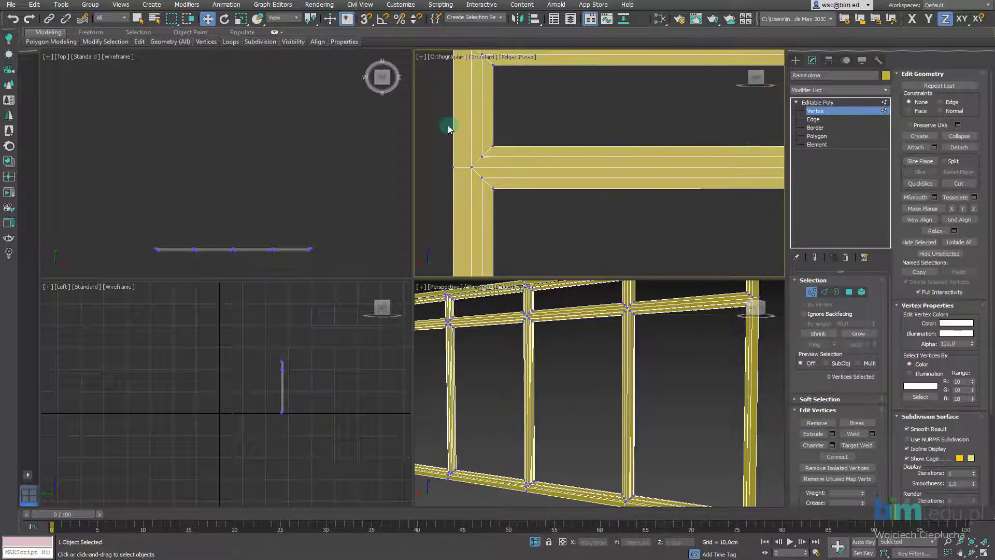
scroll(447, 126, "down", 3)
scroll(484, 144, "up", 4)
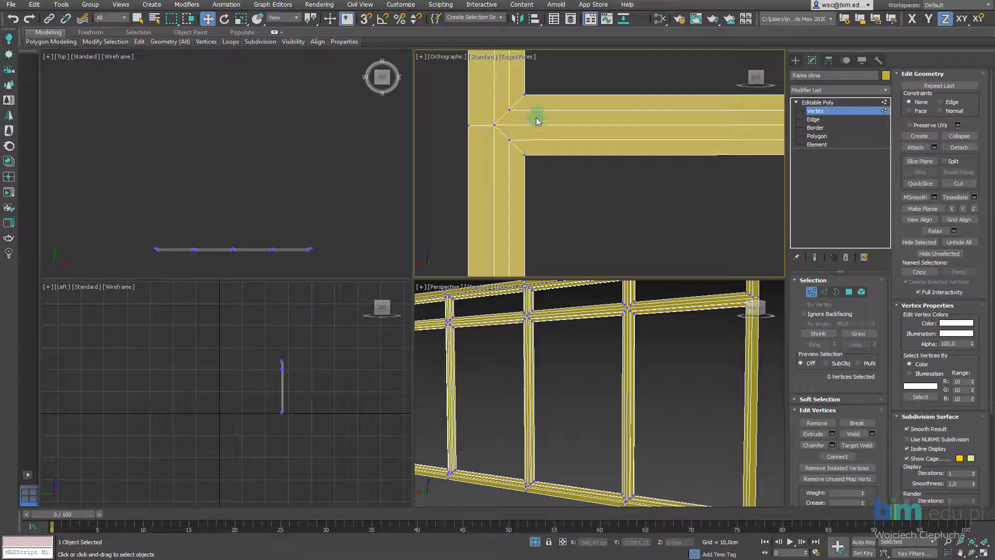
scroll(541, 109, "down", 3)
scroll(491, 147, "down", 2)
scroll(478, 138, "up", 3)
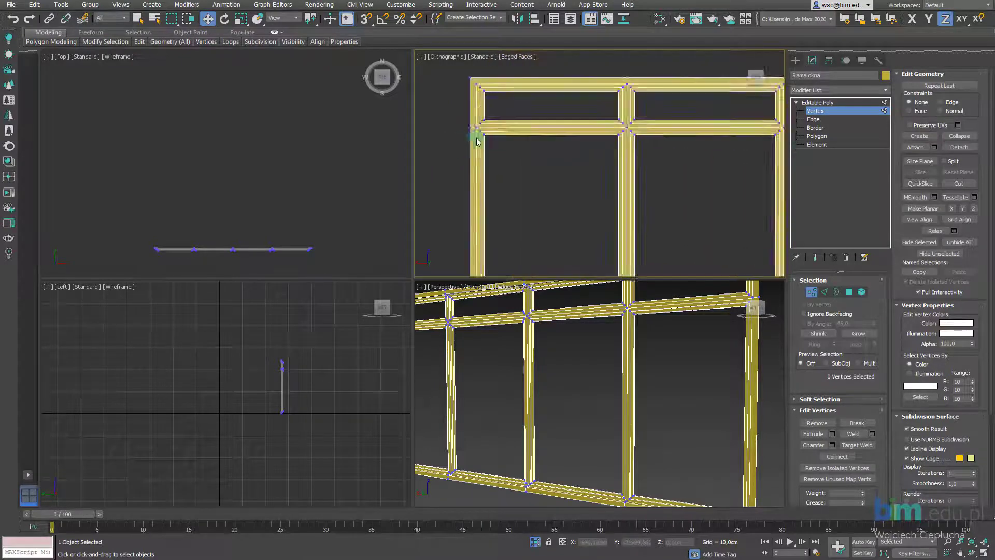
scroll(493, 136, "up", 2)
scroll(492, 136, "down", 4)
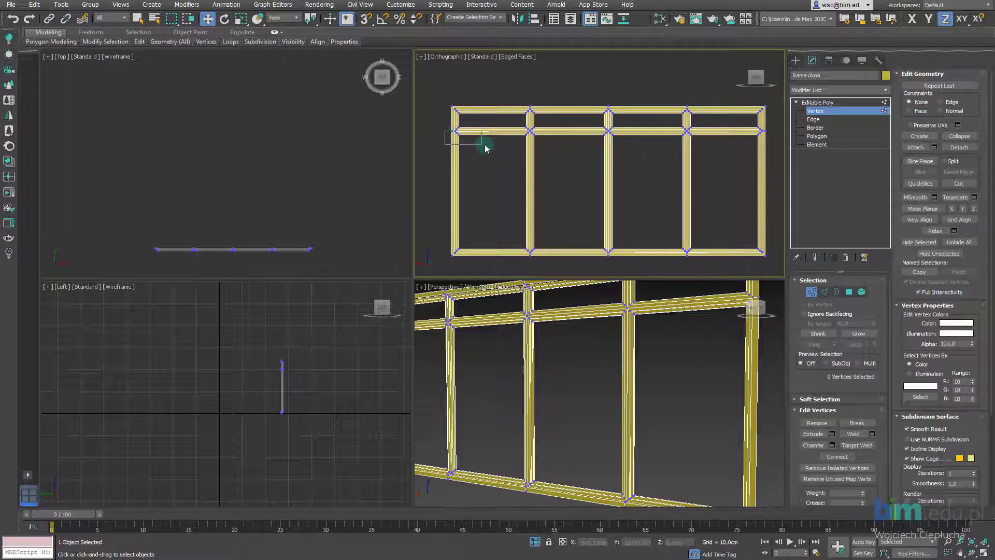
left_click_drag(485, 148, 776, 178)
Move the selected transom-edge vertices up about 2 cm on Z
scroll(466, 137, "up", 2)
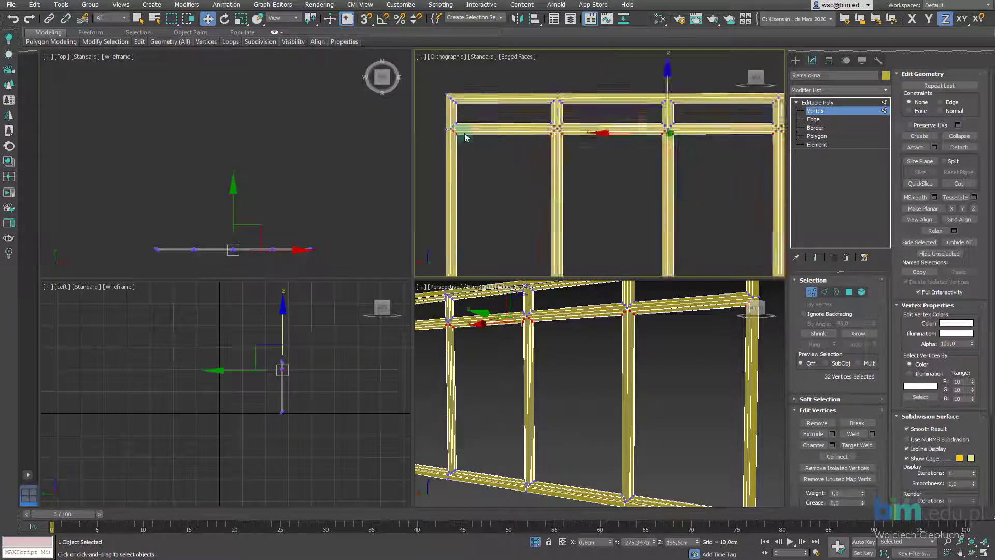
scroll(465, 136, "up", 5)
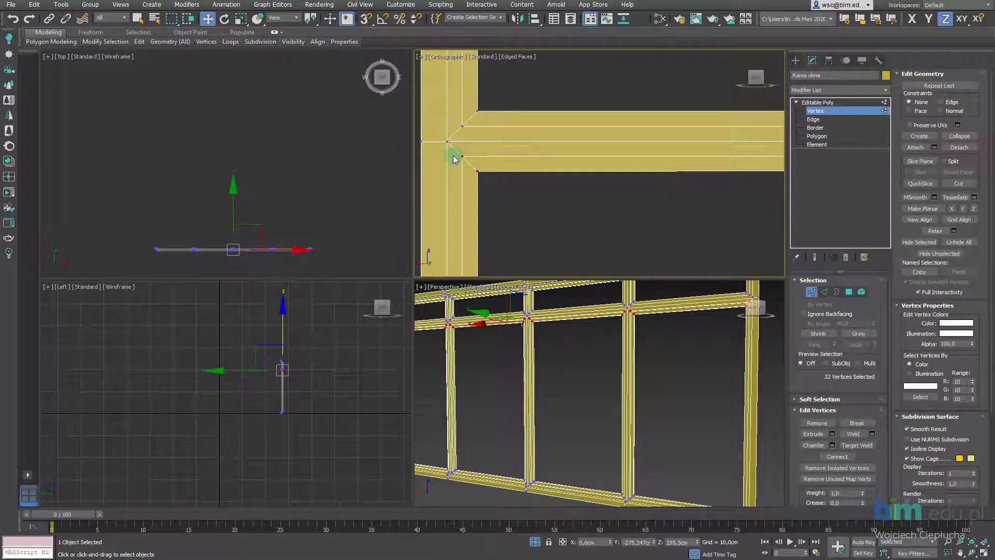
scroll(466, 157, "down", 4)
scroll(664, 151, "up", 2)
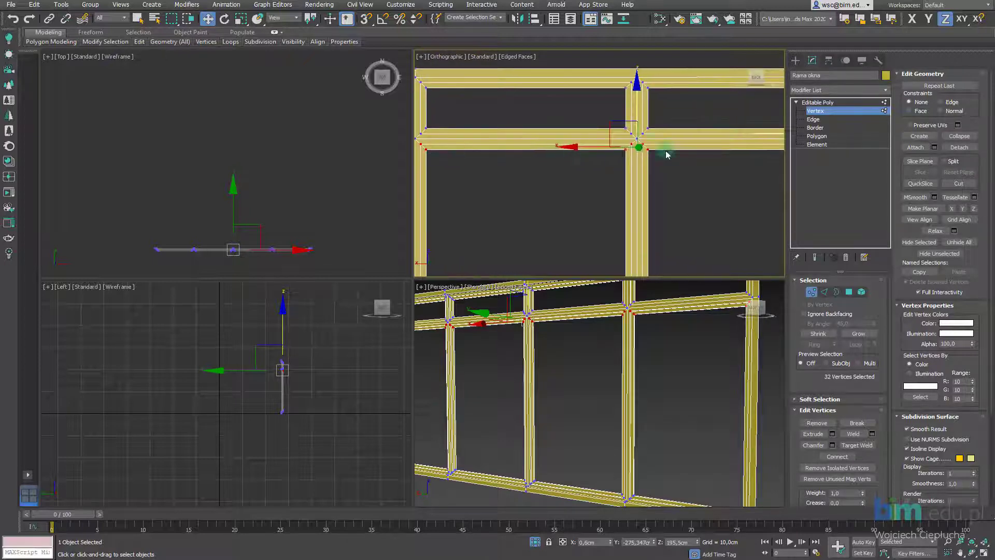
scroll(645, 150, "up", 2)
scroll(623, 158, "up", 4)
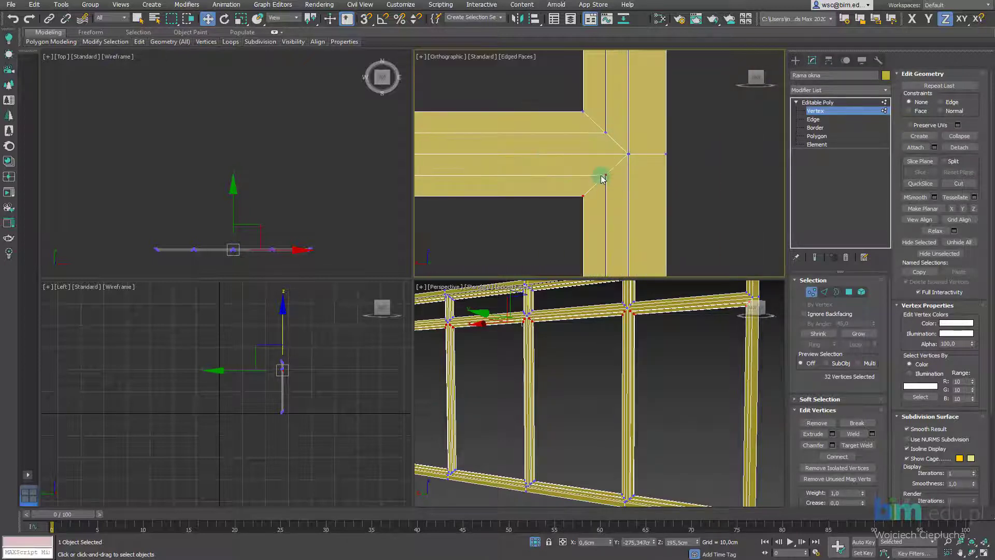
scroll(604, 169, "down", 5)
middle_click_drag(611, 169, 684, 162)
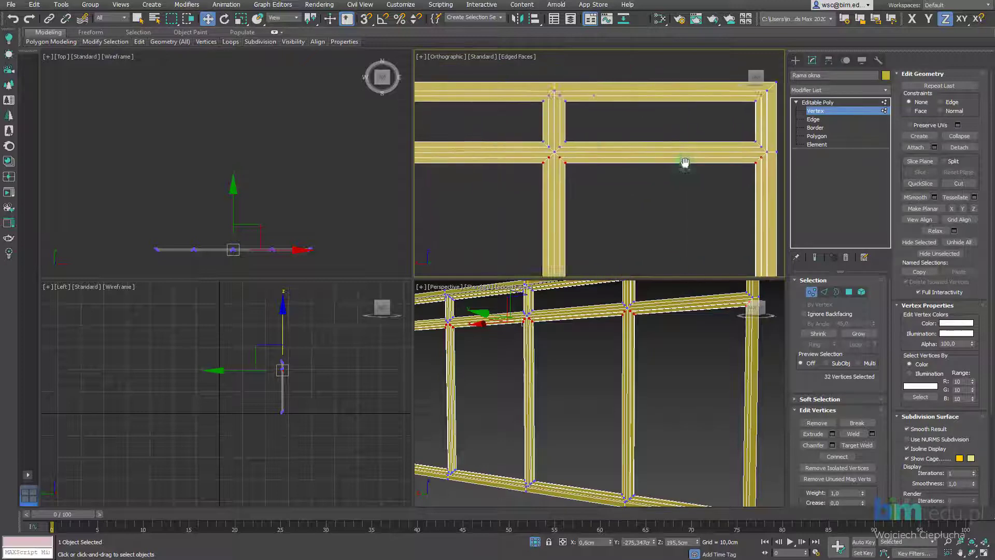
scroll(589, 138, "up", 2)
scroll(588, 137, "up", 3)
scroll(653, 373, "up", 5)
scroll(632, 326, "down", 3)
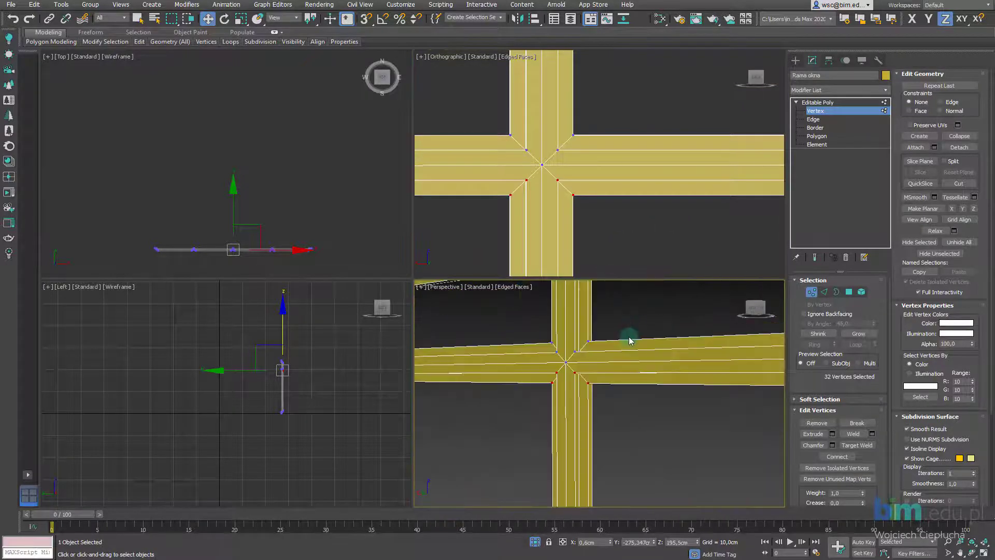
scroll(630, 334, "up", 1)
middle_click_drag(638, 338, 634, 341)
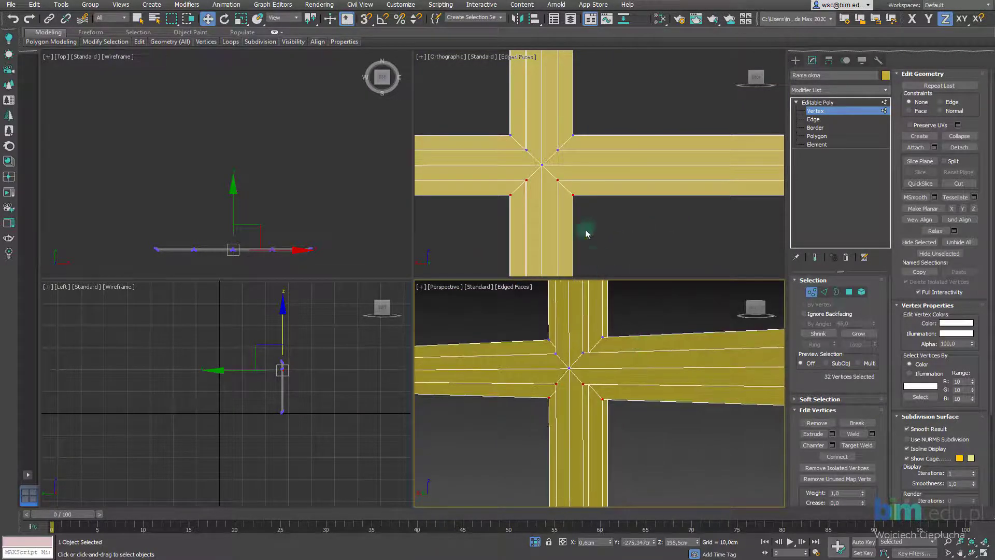
scroll(539, 176, "down", 3)
scroll(532, 160, "up", 2)
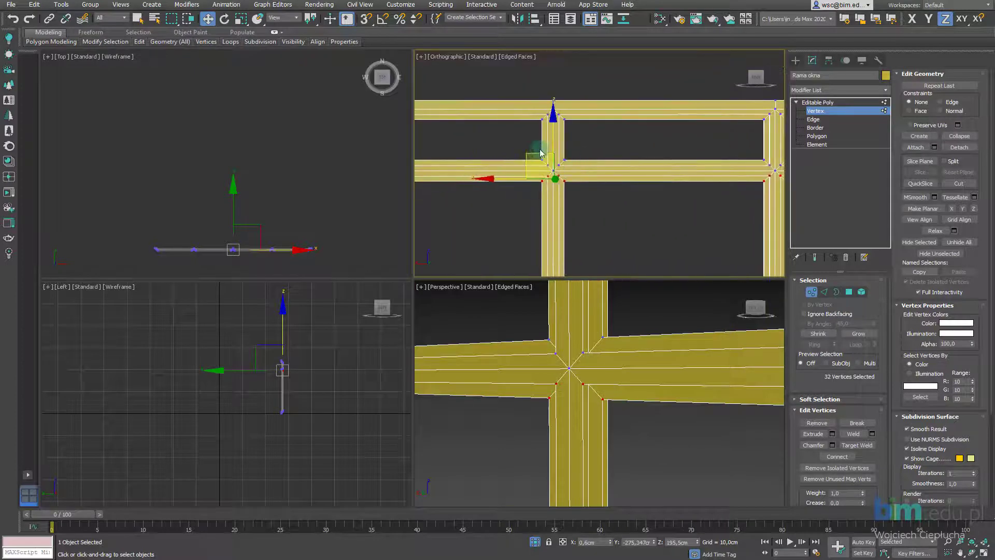
scroll(566, 155, "up", 1)
left_click_drag(566, 154, 569, 147)
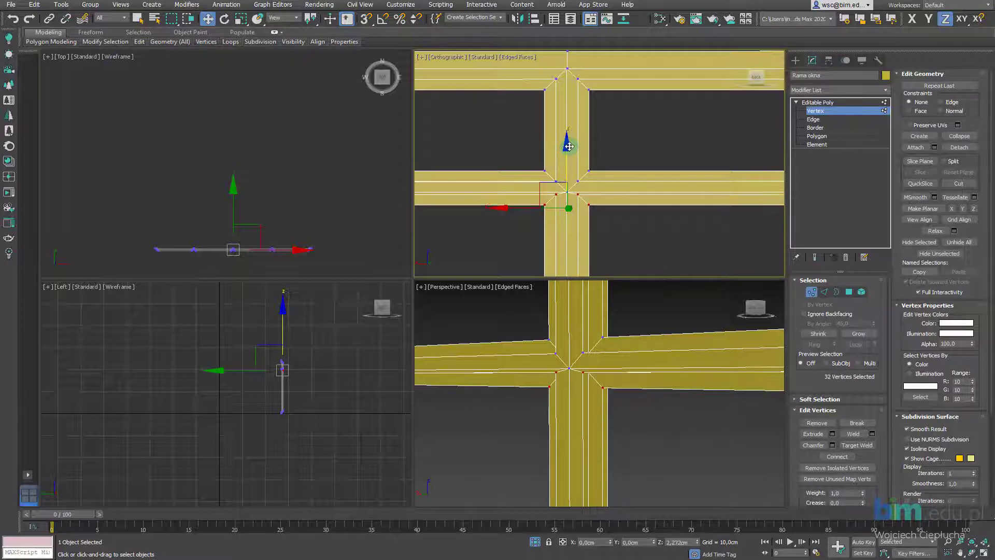
Window-select the 32 vertices along the frame's top bar
scroll(569, 147, "down", 4)
scroll(460, 177, "down", 1)
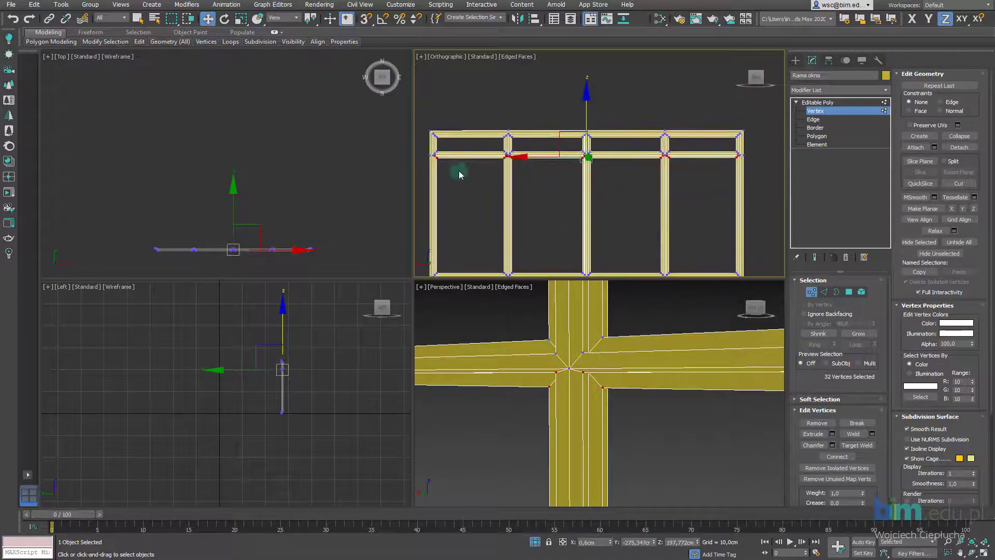
left_click(422, 156)
left_click_drag(422, 143, 764, 158)
scroll(763, 158, "up", 3)
scroll(637, 163, "up", 2)
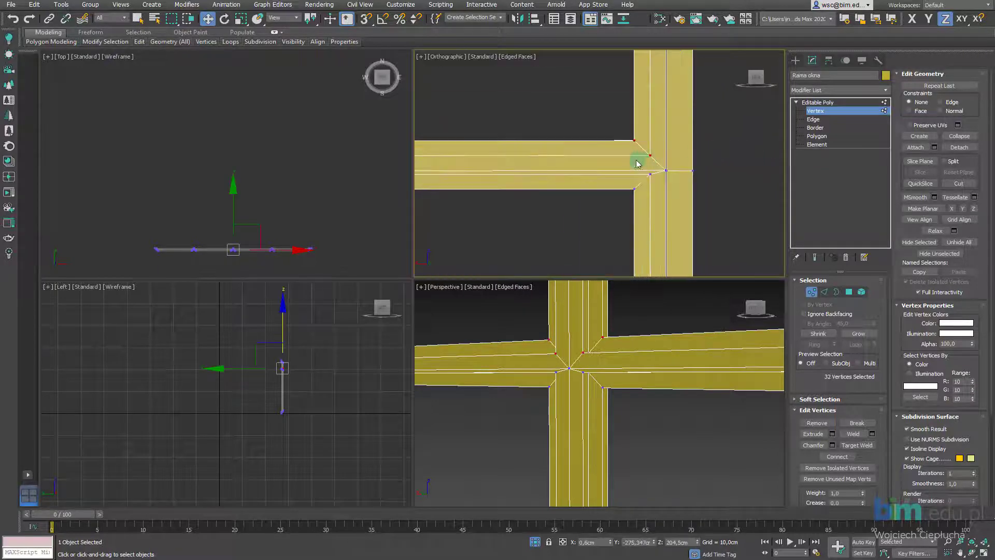
scroll(658, 168, "down", 3)
scroll(540, 129, "up", 2)
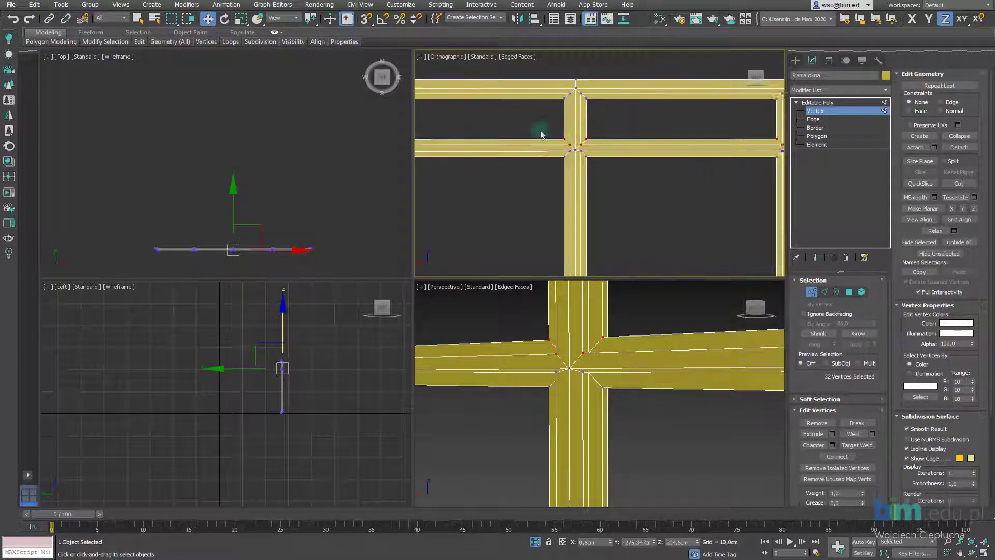
scroll(584, 133, "down", 1)
scroll(485, 137, "up", 3)
Drag the top-bar vertices about 2 cm down on Z, then deselect them
middle_click_drag(485, 136, 589, 134)
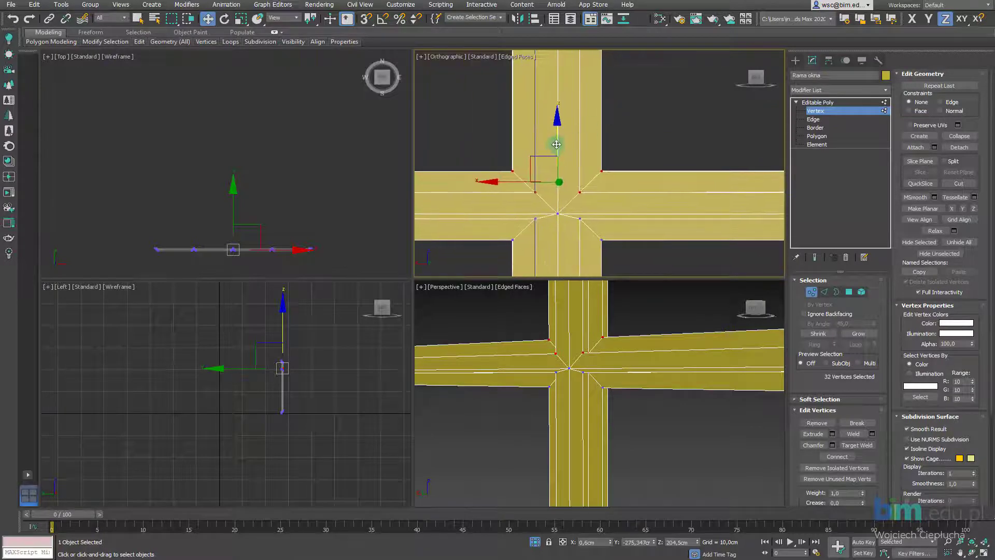
left_click_drag(557, 135, 558, 151)
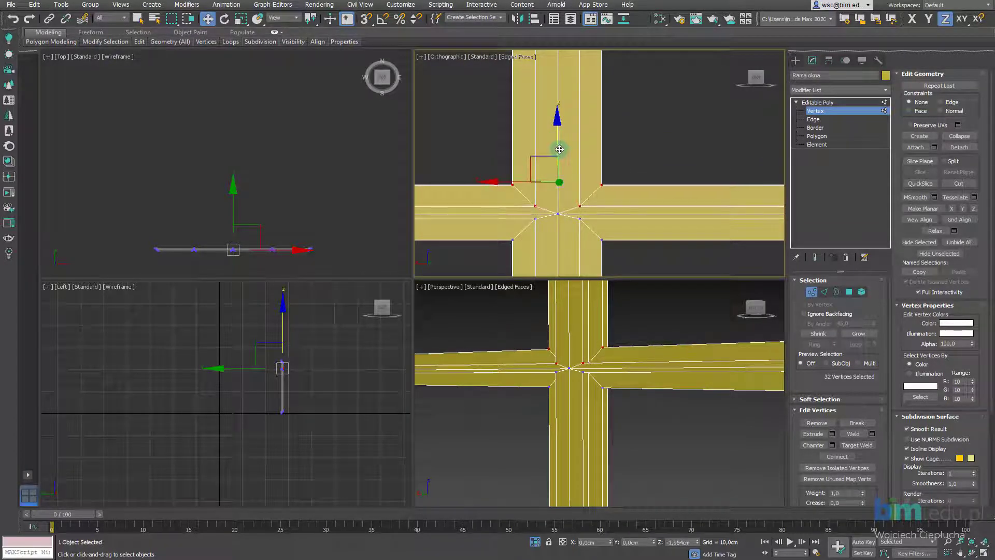
scroll(559, 155, "down", 3)
left_click(599, 210)
mouse_move(598, 210)
middle_mouse_down()
mouse_move(635, 173)
mouse_move(546, 151)
mouse_move(577, 171)
mouse_move(590, 145)
mouse_move(622, 165)
middle_mouse_up()
scroll(546, 140, "up", 2)
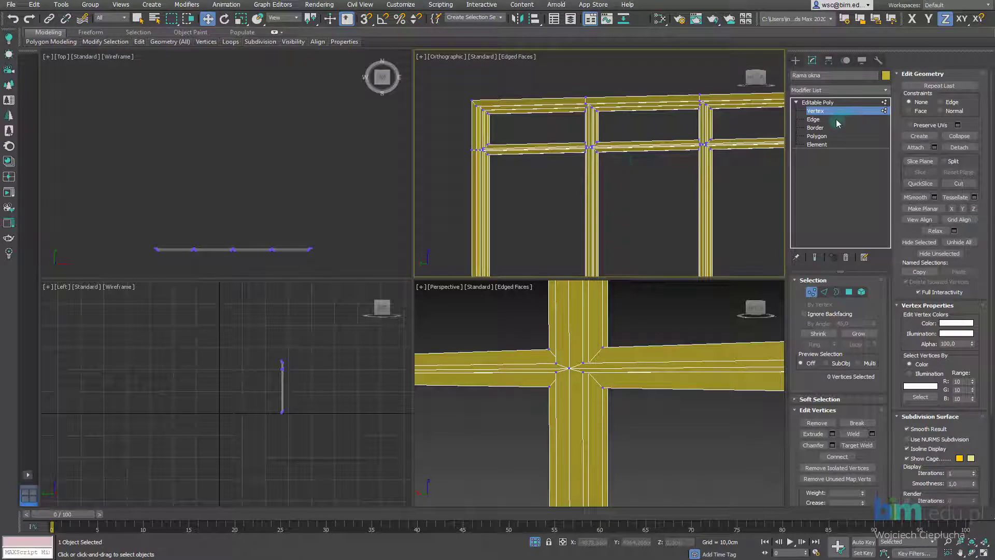
Leave vertex level and bring the hidden room objects back into view
left_click(835, 114)
middle_click_drag(653, 197, 544, 185, "alt")
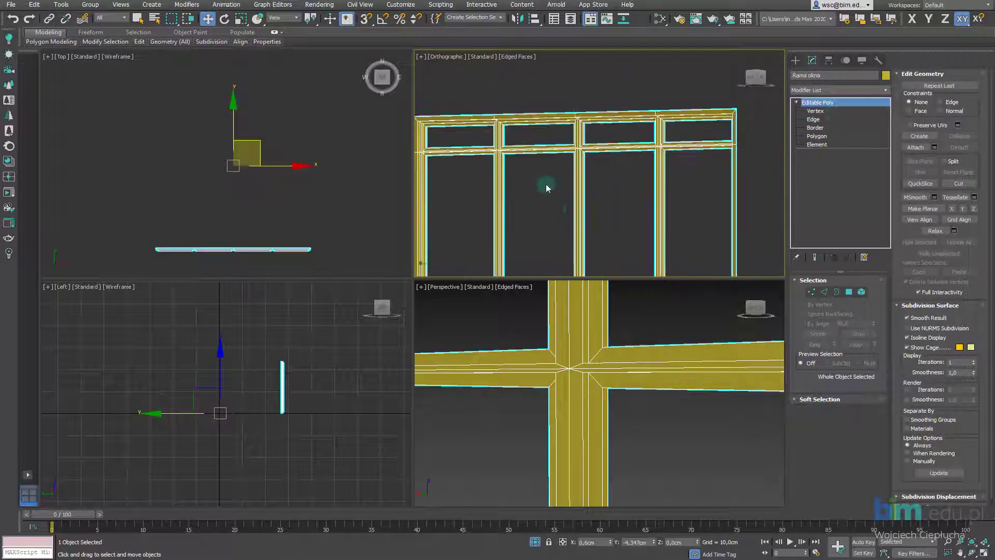
left_click(537, 546)
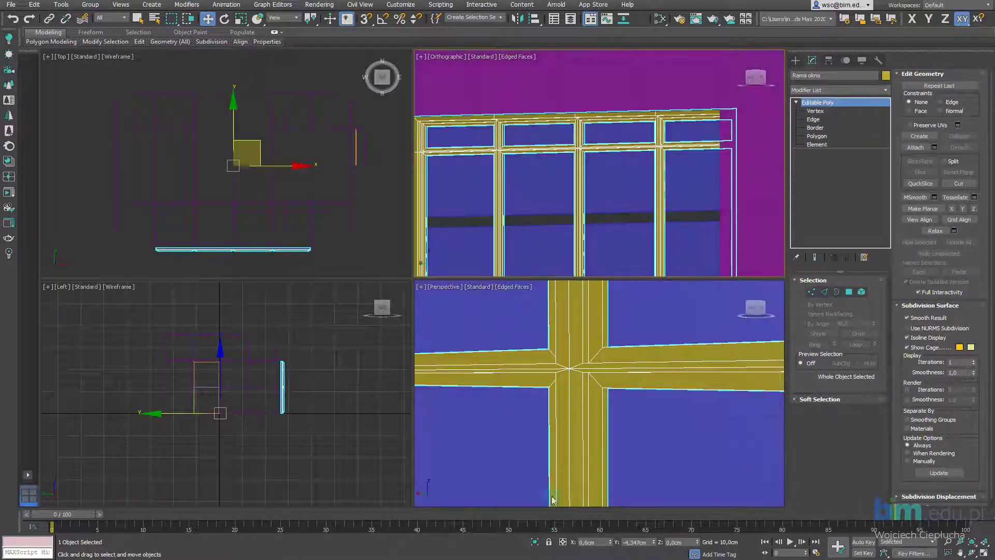
scroll(607, 363, "down", 3)
scroll(604, 357, "down", 2)
scroll(601, 345, "down", 4)
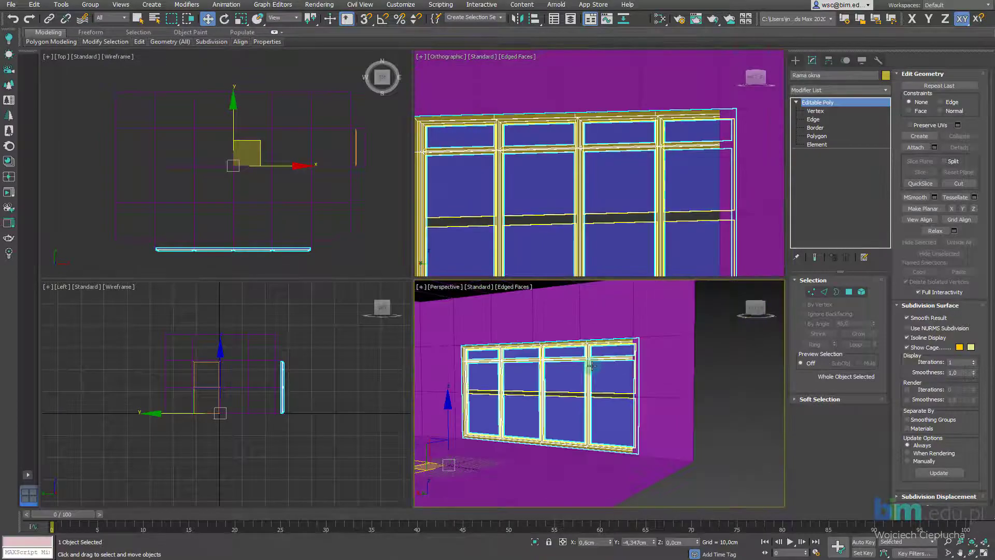
scroll(601, 335, "down", 3)
Orbit around the window and select the glass object 'Szyba'
middle_click_drag(601, 335, 684, 360, "alt")
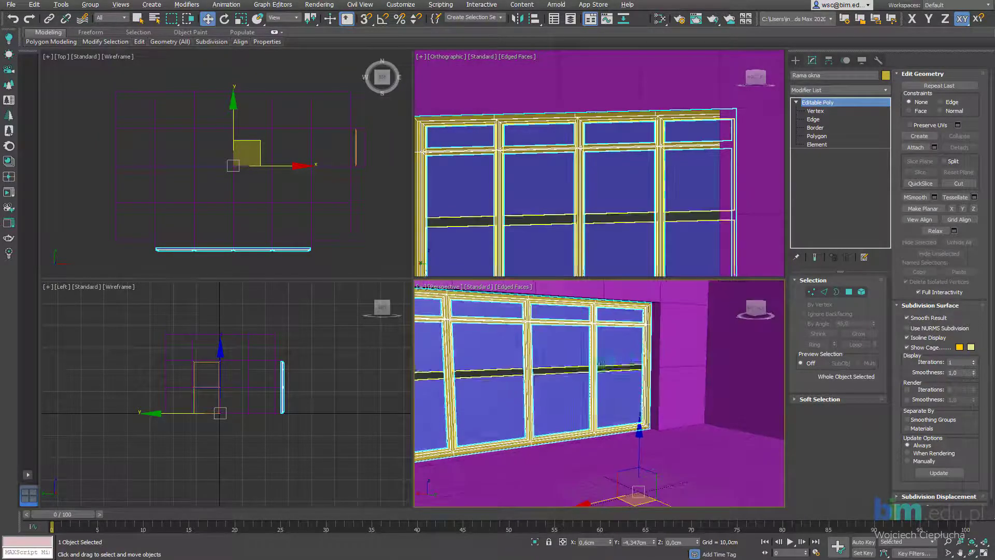
scroll(693, 363, "up", 4)
scroll(693, 363, "down", 1)
scroll(570, 378, "down", 2)
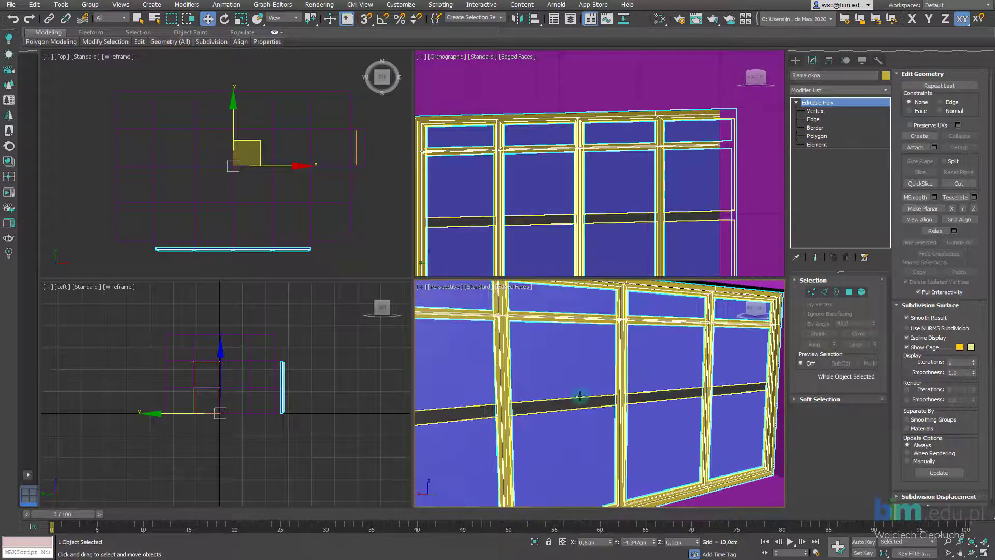
scroll(568, 379, "down", 2)
scroll(568, 379, "up", 3)
mouse_move(568, 380)
middle_mouse_down("alt")
mouse_move(539, 404)
mouse_move(476, 397)
mouse_move(545, 382)
mouse_move(552, 370)
mouse_move(536, 383)
mouse_move(560, 367)
middle_mouse_up("alt")
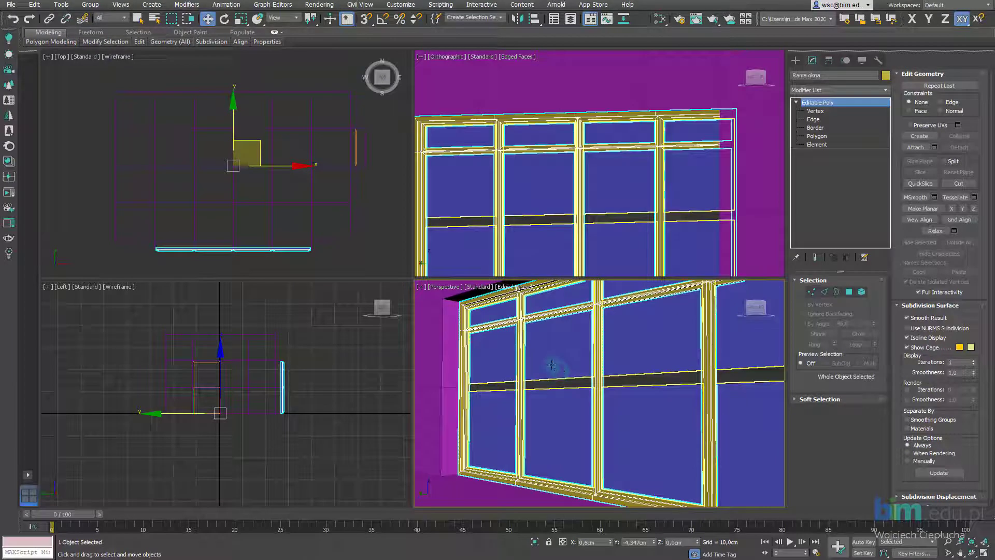
left_click(552, 365)
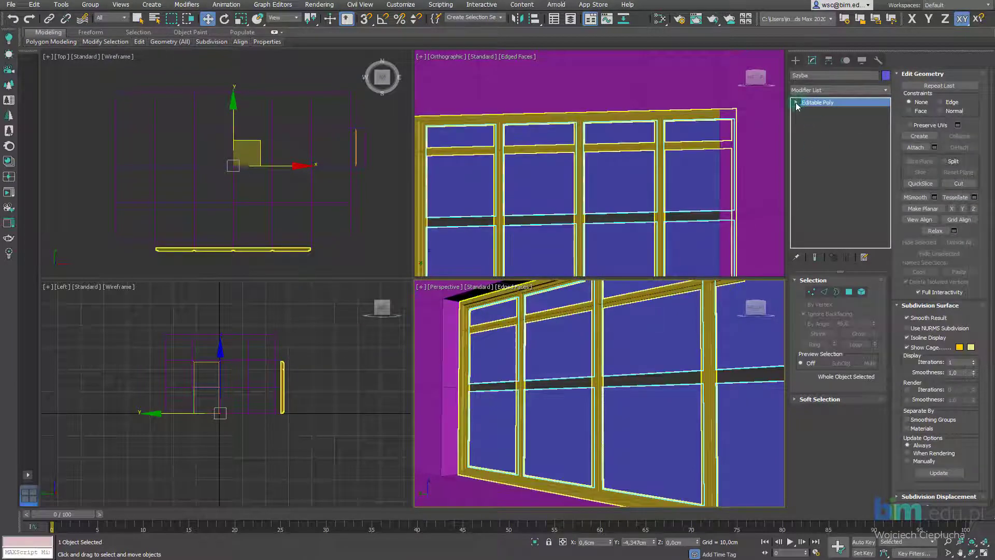
Select the four Szyba glass panes at Polygon sub-object level
left_click(818, 136)
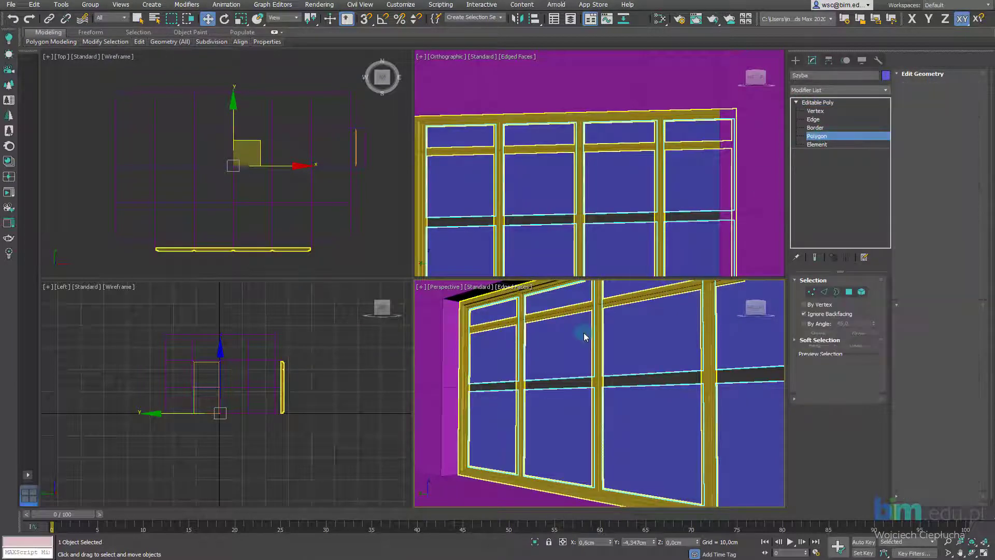
key("ctrl+a")
middle_click_drag(549, 349, 444, 357, "alt")
left_click(444, 357)
left_click(534, 353)
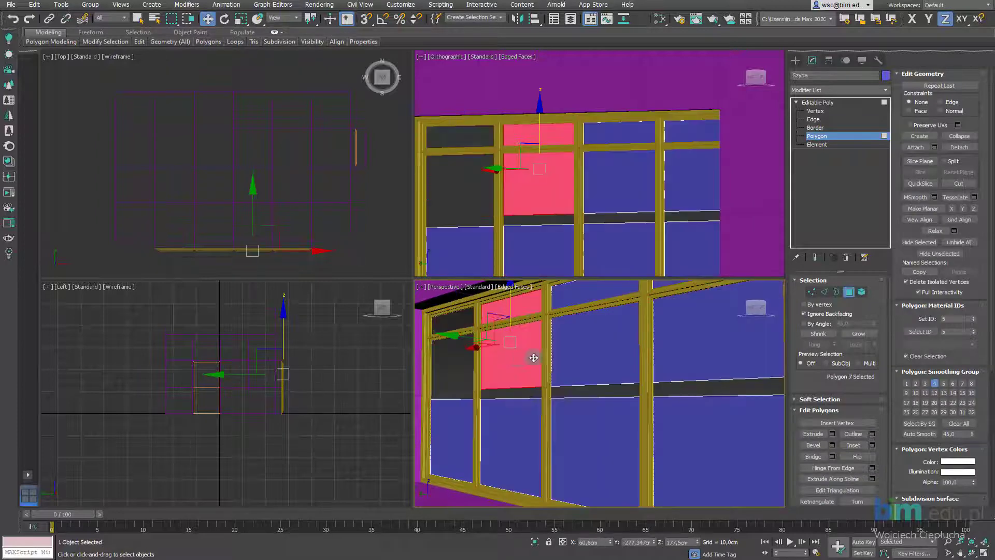
left_click(612, 353)
scroll(611, 354, "down", 2)
mouse_move(611, 353)
middle_mouse_down()
mouse_move(567, 368)
mouse_move(582, 351)
middle_mouse_up()
left_click(610, 355)
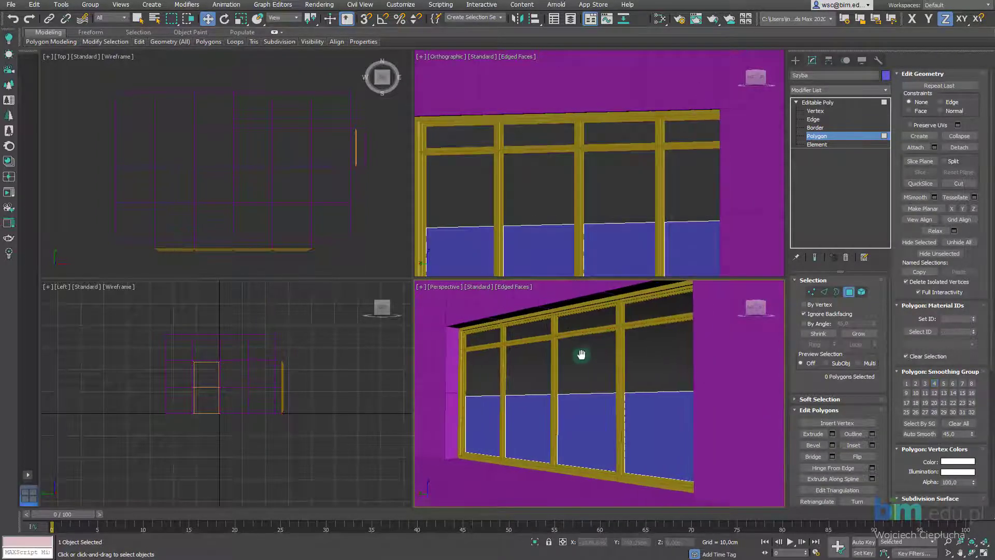
At Edge level, select the top edge of each of the four glass panes
left_click(821, 120)
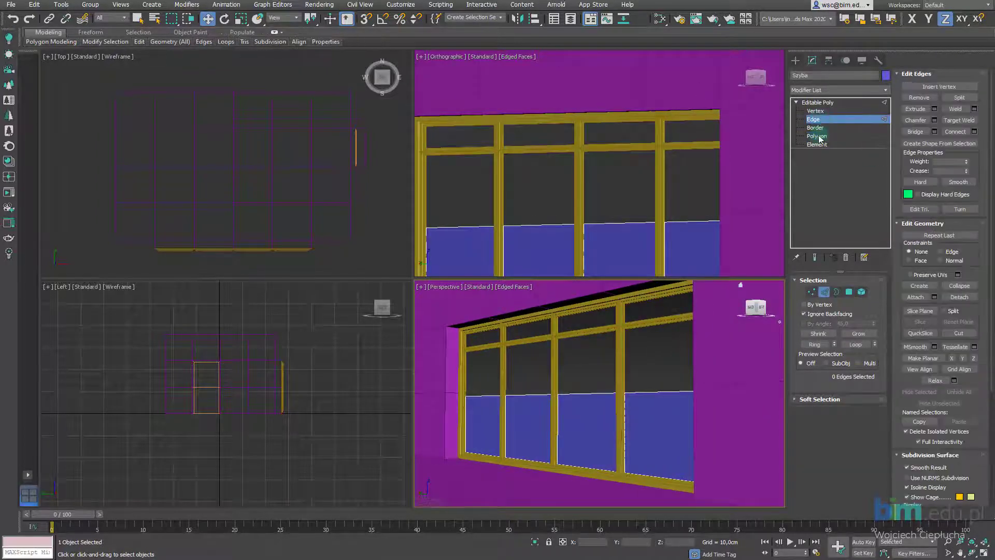
left_click(642, 393)
left_click(541, 397, "ctrl")
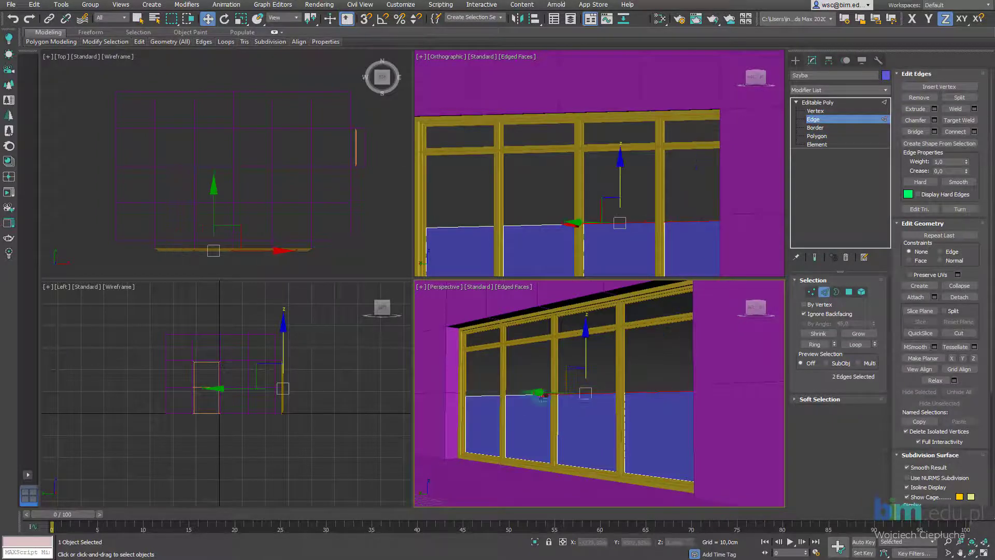
left_click(488, 397, "ctrl")
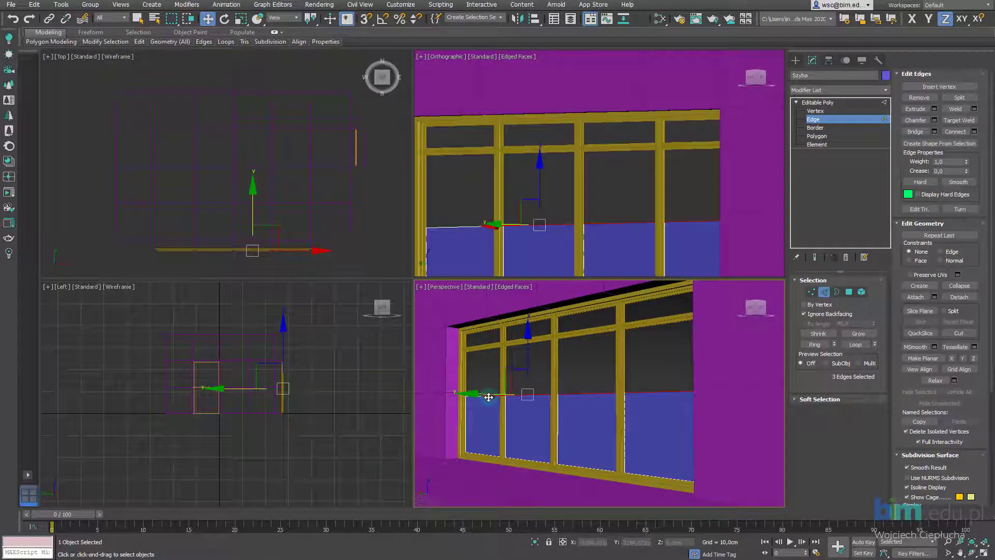
left_click(654, 399, "ctrl")
middle_click_drag(654, 399, 664, 401, "alt")
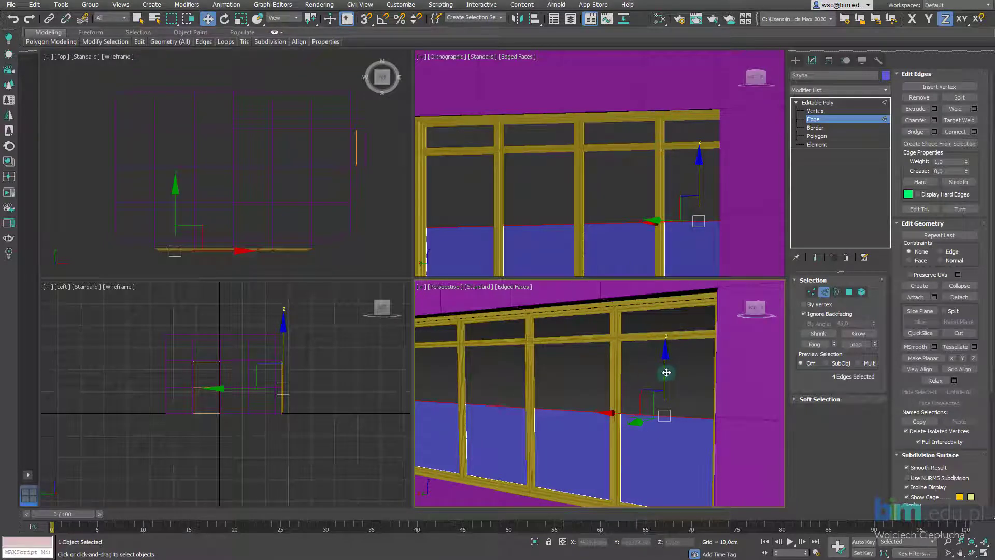
Raise the four selected edges along Z toward the transom, then inspect the crossbar
mouse_move(667, 372)
left_mouse_down()
mouse_move(683, 264)
mouse_move(683, 156)
left_mouse_up()
scroll(660, 381, "up", 2)
scroll(632, 404, "up", 3)
scroll(604, 424, "up", 3)
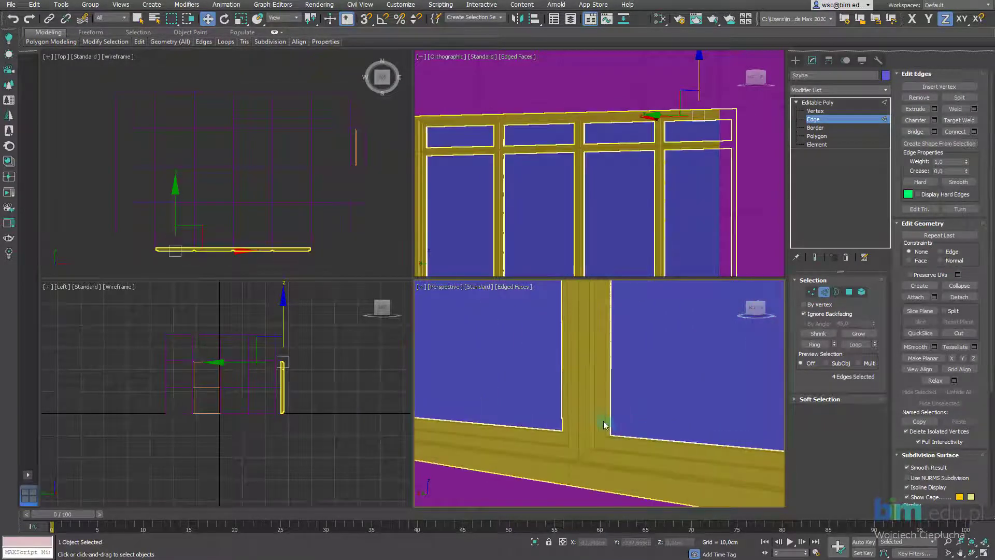
scroll(604, 423, "down", 3)
scroll(621, 432, "up", 4)
scroll(616, 350, "down", 2)
scroll(616, 431, "up", 2)
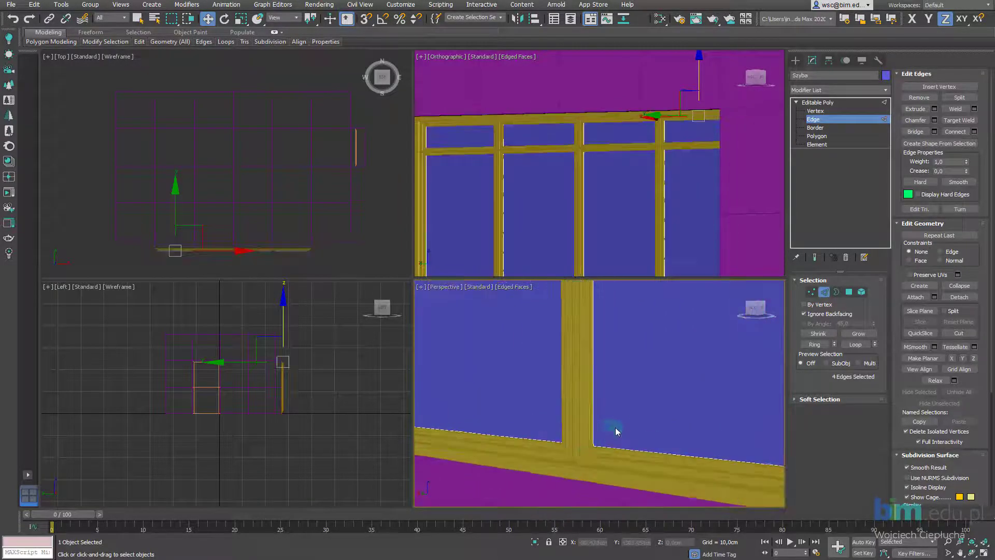
scroll(611, 430, "up", 2)
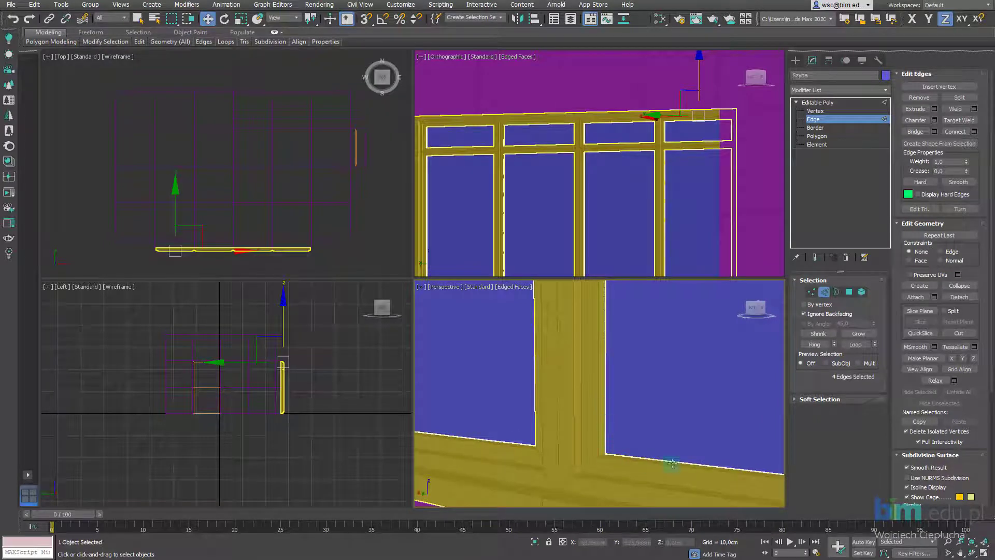
scroll(672, 463, "down", 2)
scroll(633, 481, "down", 2)
scroll(632, 466, "down", 2)
scroll(631, 363, "up", 2)
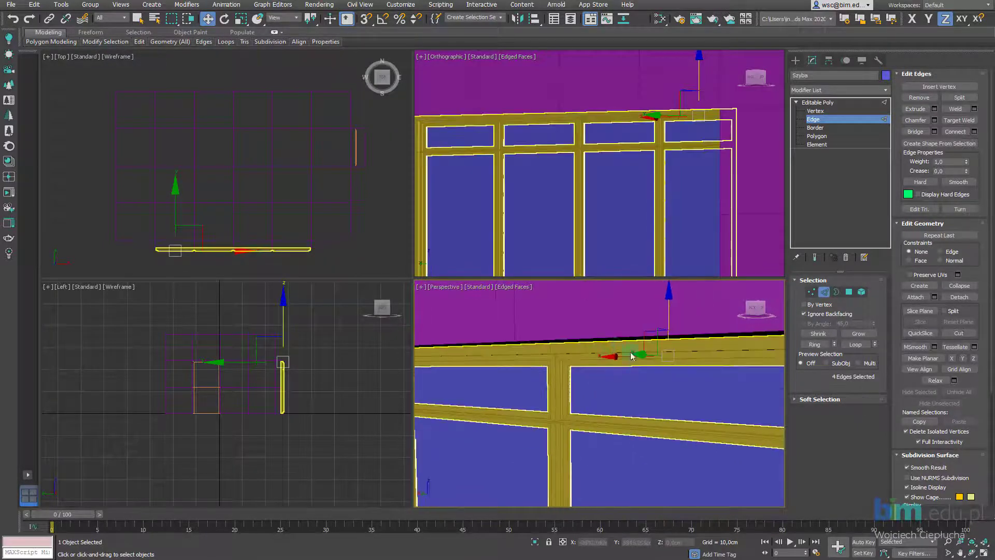
mouse_move(631, 355)
middle_mouse_down("alt")
mouse_move(631, 380)
mouse_move(632, 295)
mouse_move(659, 297)
middle_mouse_up("alt")
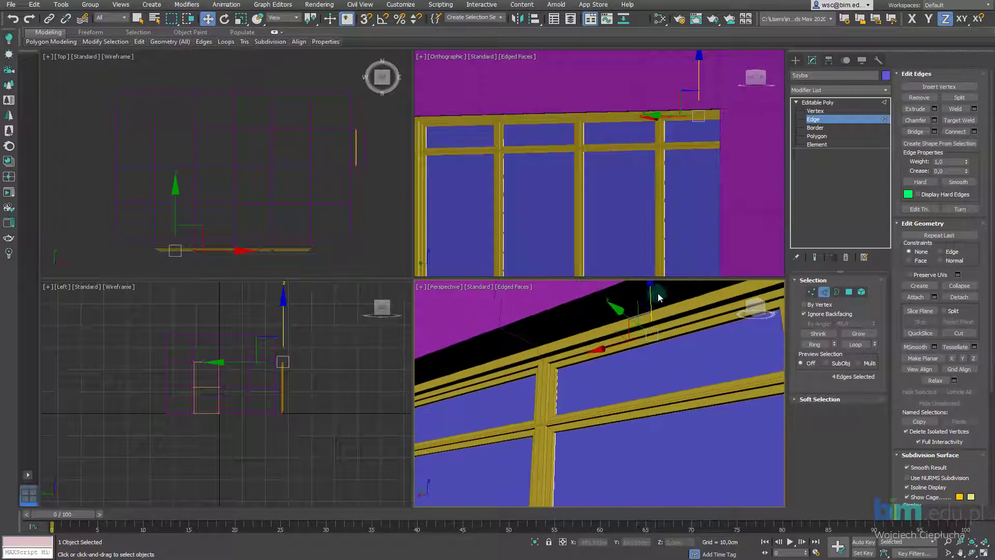
scroll(650, 292, "up", 2)
scroll(648, 311, "up", 1)
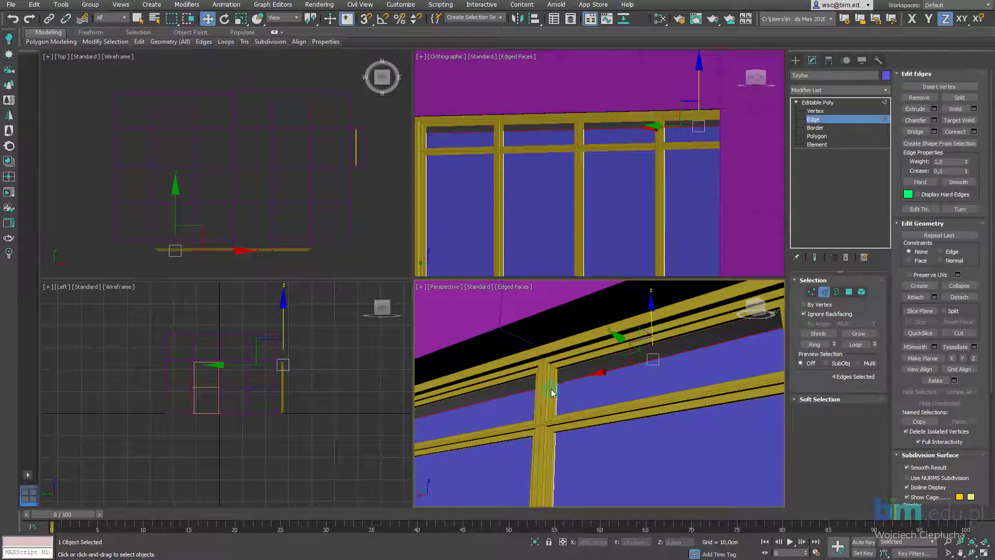
scroll(567, 386, "up", 1)
scroll(564, 391, "up", 1)
scroll(554, 392, "up", 2)
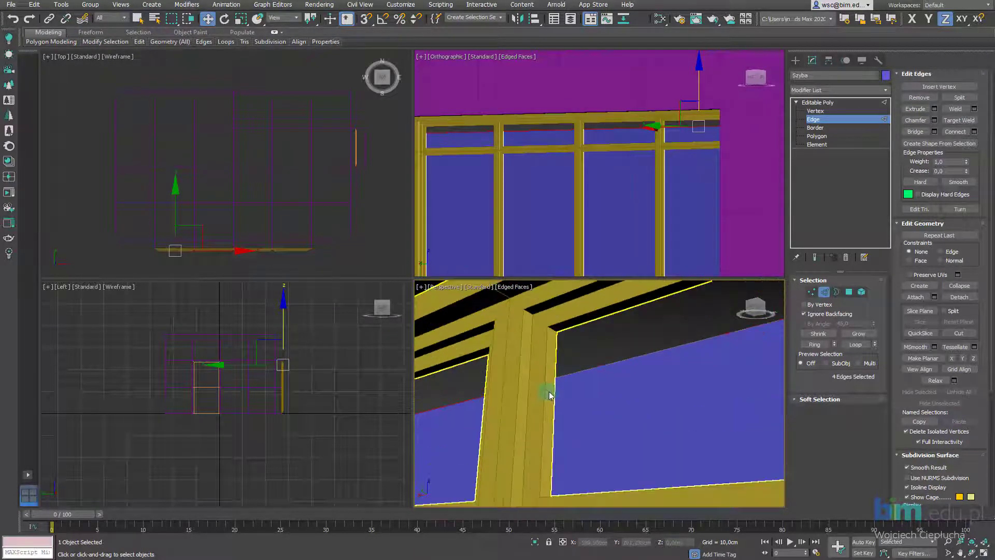
scroll(550, 394, "up", 1)
mouse_move(549, 394)
middle_mouse_down()
mouse_move(575, 395)
mouse_move(580, 407)
middle_mouse_up()
scroll(592, 408, "down", 2)
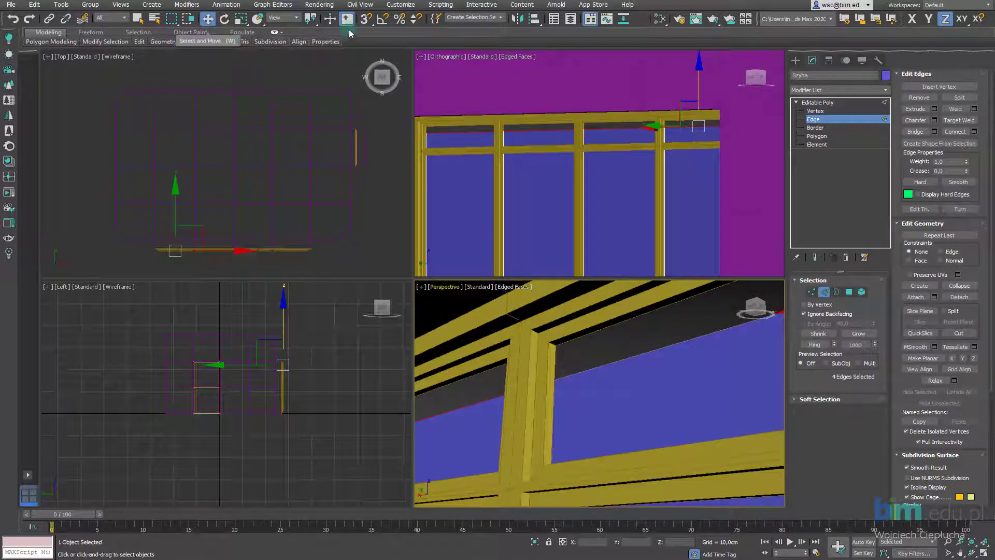
Turn on the Snaps Toggle with Vertex checked in Grid and Snap Settings
left_click(365, 22)
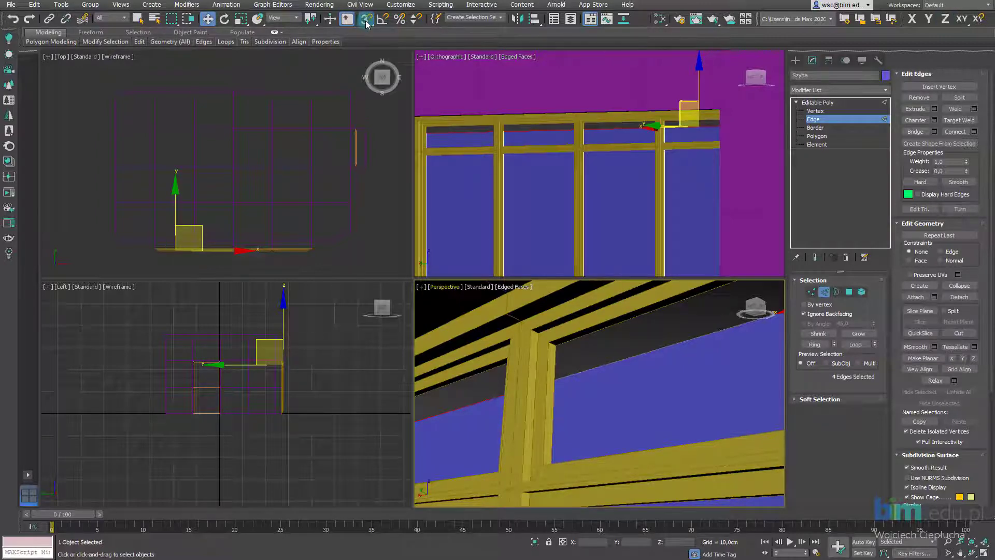
right_click(366, 22)
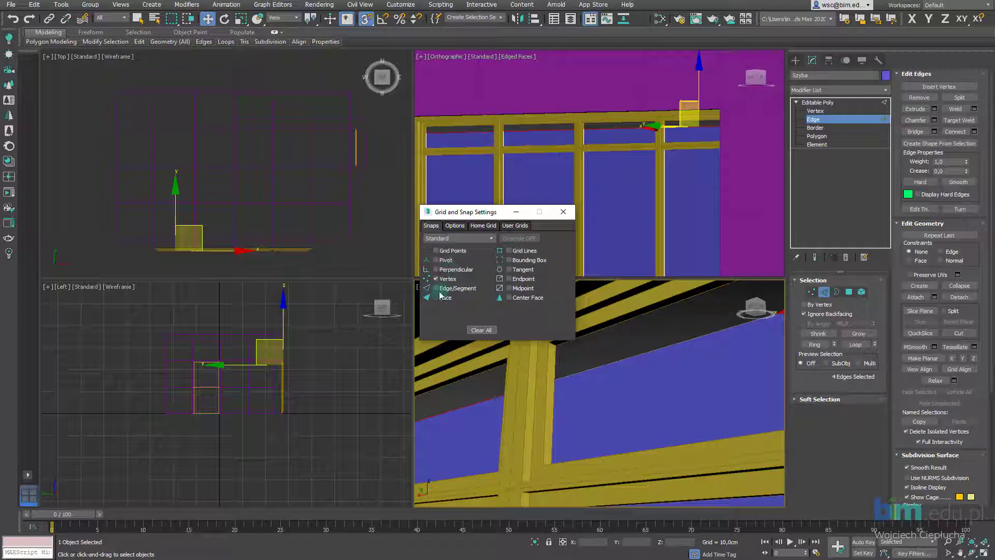
left_click(563, 212)
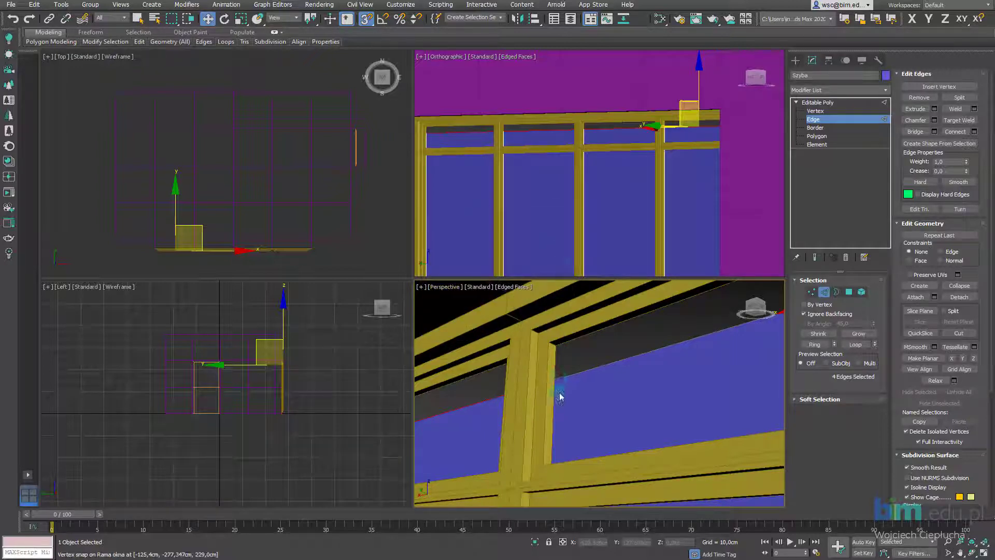
Try snapping the selected glass edges to a frame vertex at the mullion corner
mouse_move(555, 402)
middle_mouse_down()
mouse_move(547, 392)
mouse_move(477, 399)
middle_mouse_up()
left_click_drag(573, 382, 511, 406)
mouse_move(511, 406)
middle_mouse_down()
mouse_move(557, 377)
mouse_move(650, 371)
mouse_move(523, 383)
middle_mouse_up()
scroll(556, 377, "up", 3)
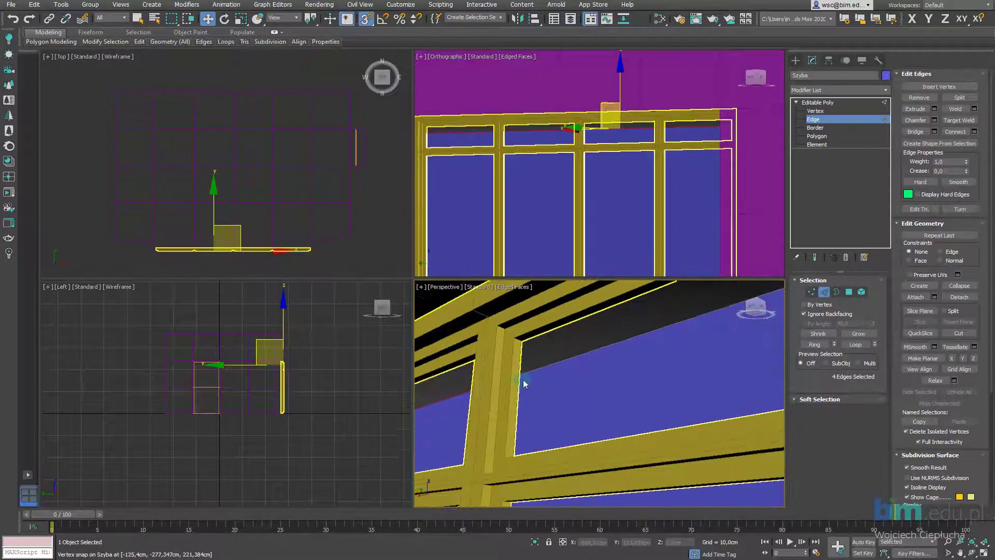
scroll(525, 378, "down", 2)
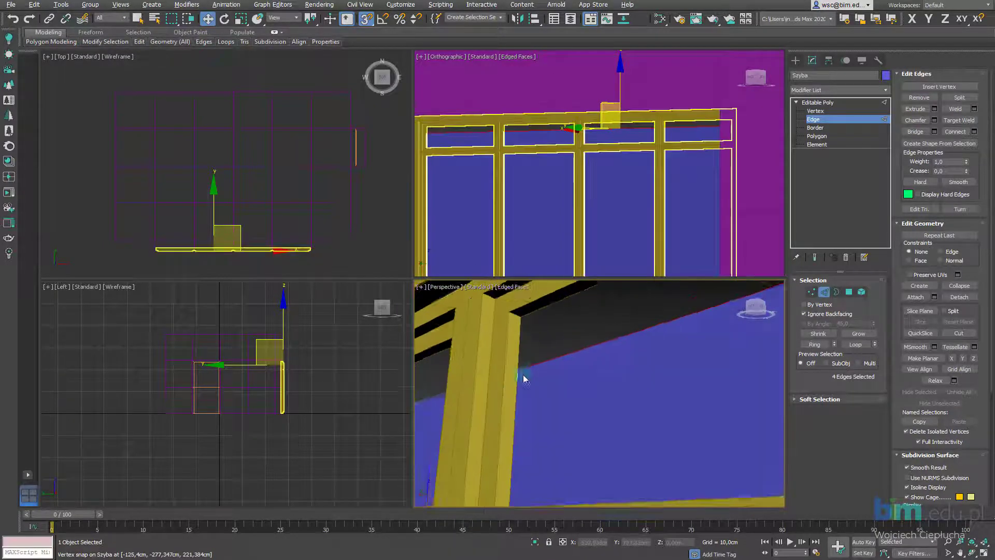
scroll(520, 389, "up", 2)
scroll(526, 383, "up", 2)
middle_click_drag(525, 383, 523, 382)
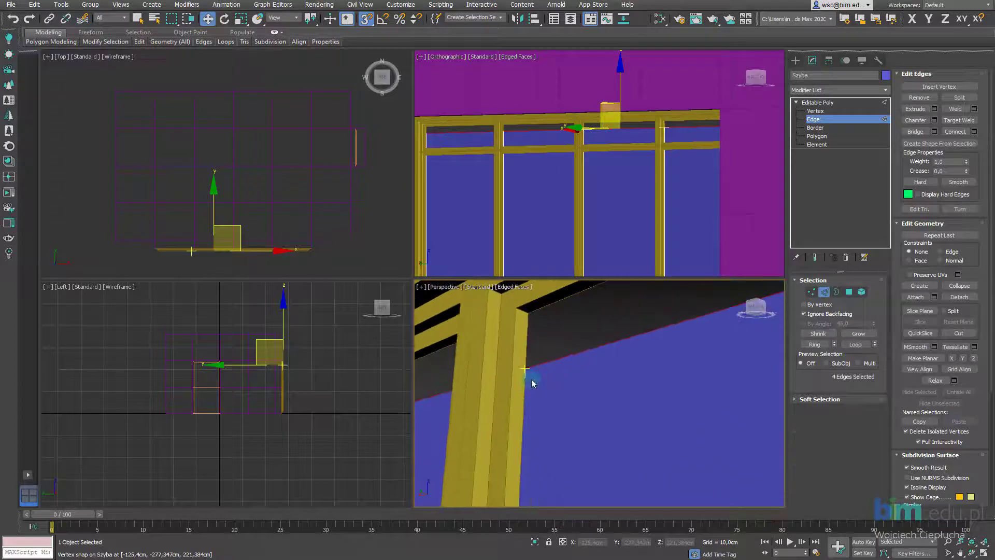
scroll(523, 376, "up", 1)
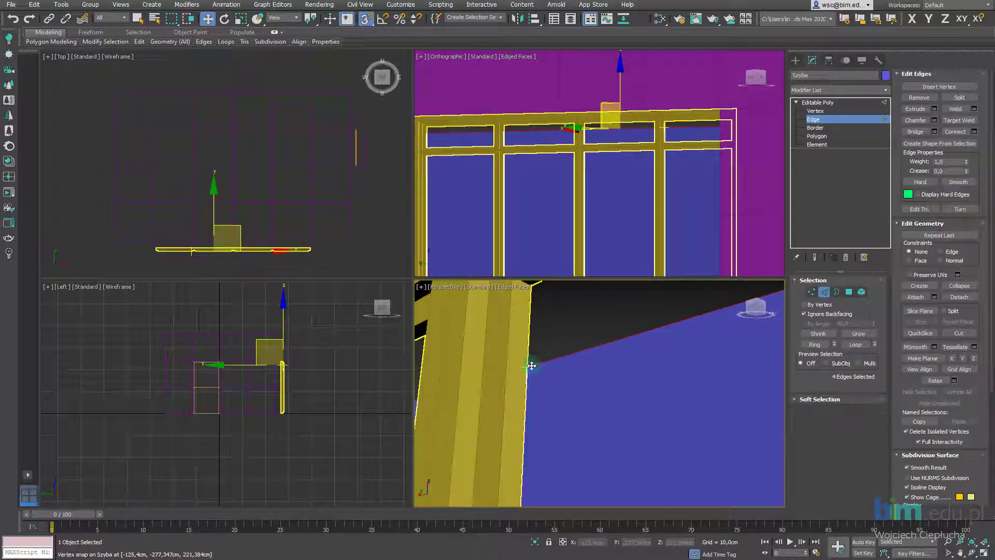
Isolate the glass with Alt+Q to inspect it, then restore the frame and walls
key("alt+q")
scroll(537, 369, "up", 3)
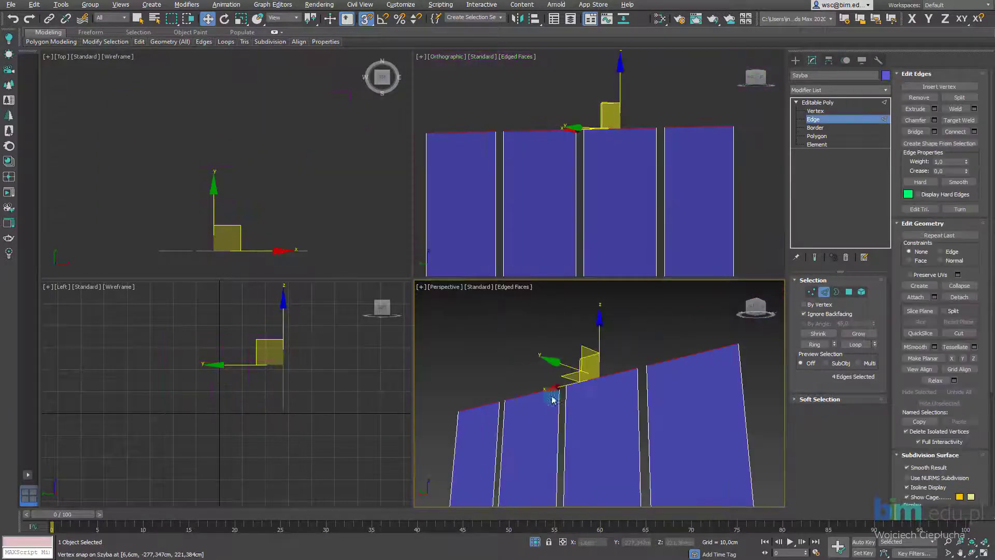
scroll(553, 397, "up", 2)
middle_click_drag(583, 363, 570, 371)
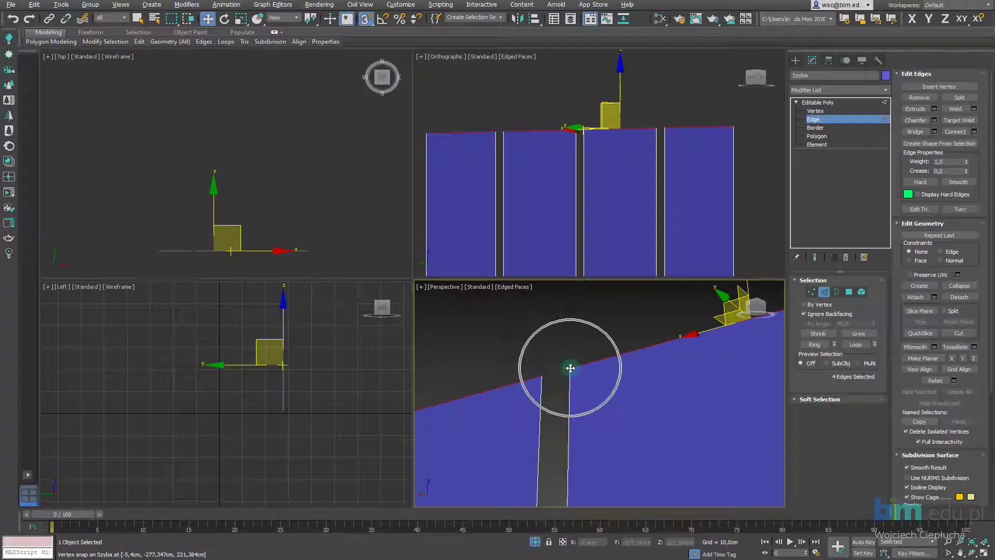
left_click(536, 542)
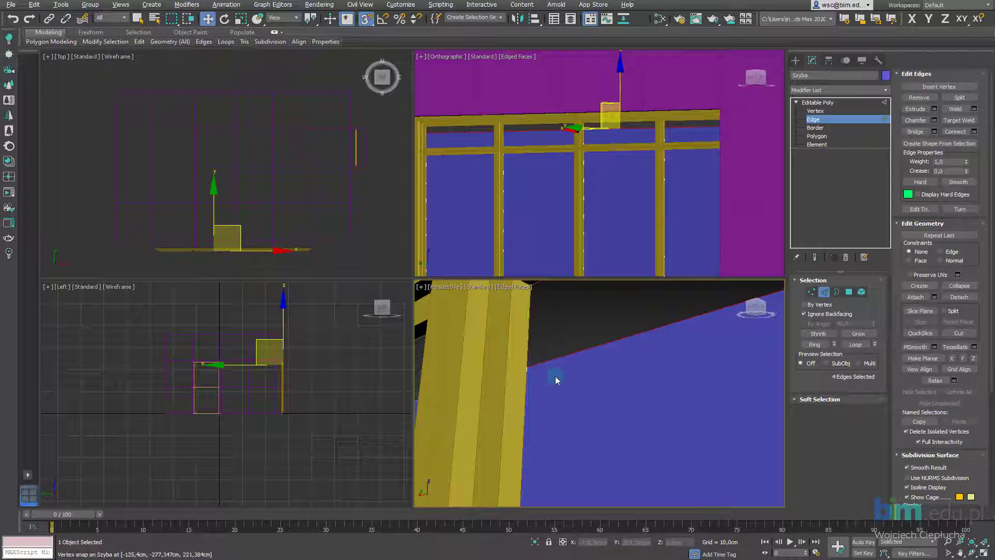
scroll(560, 381, "down", 3)
scroll(558, 380, "up", 3)
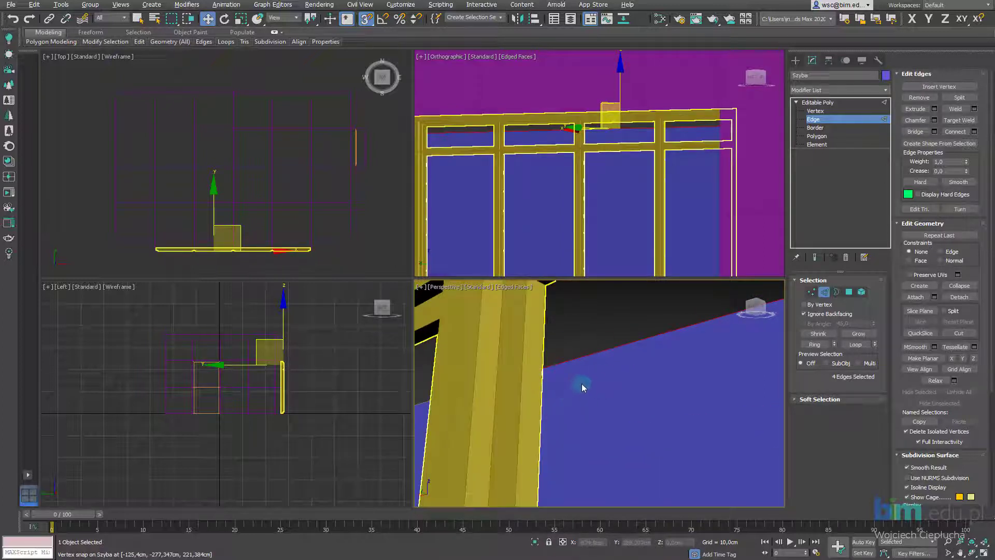
scroll(584, 375, "down", 3)
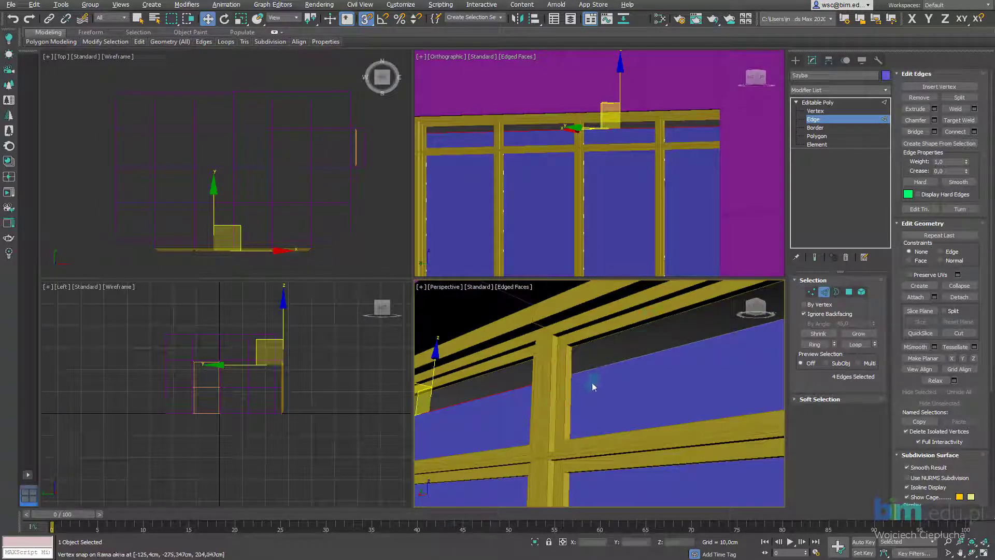
scroll(582, 382, "up", 2)
Move the glass top edges until they vertex-snap onto the frame's top corner
scroll(564, 369, "down", 2)
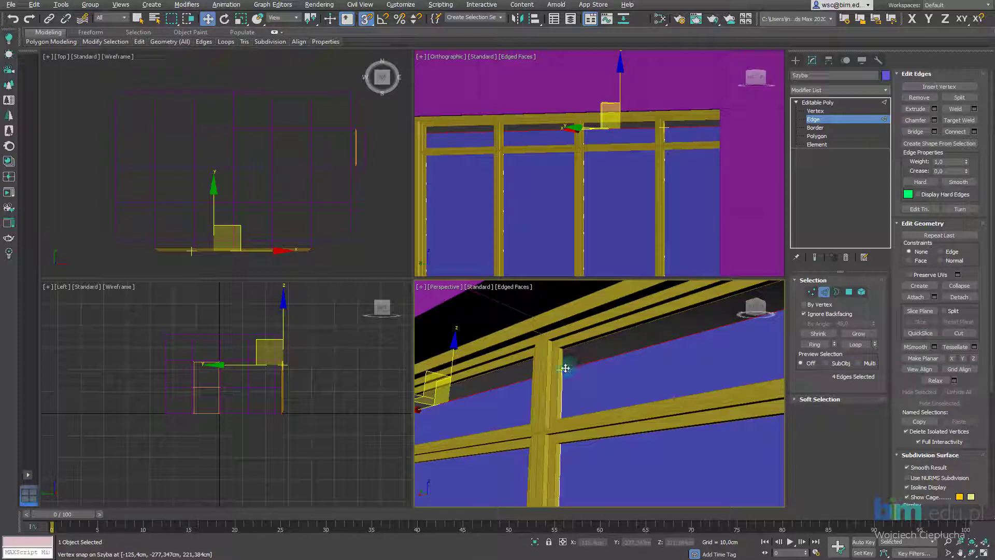
mouse_move(565, 368)
left_mouse_down()
mouse_move(561, 426)
mouse_move(579, 365)
left_mouse_up()
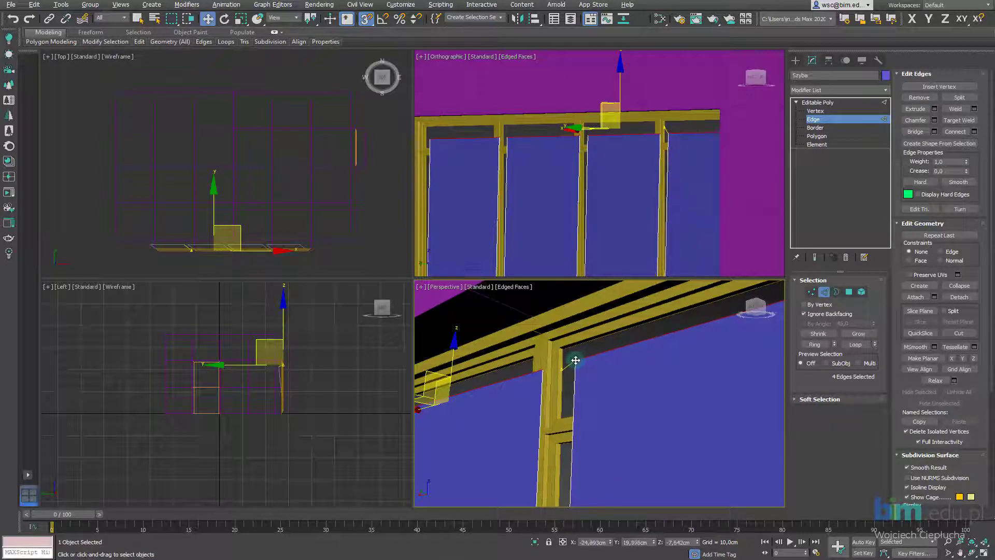
left_click_drag(578, 366, 570, 352)
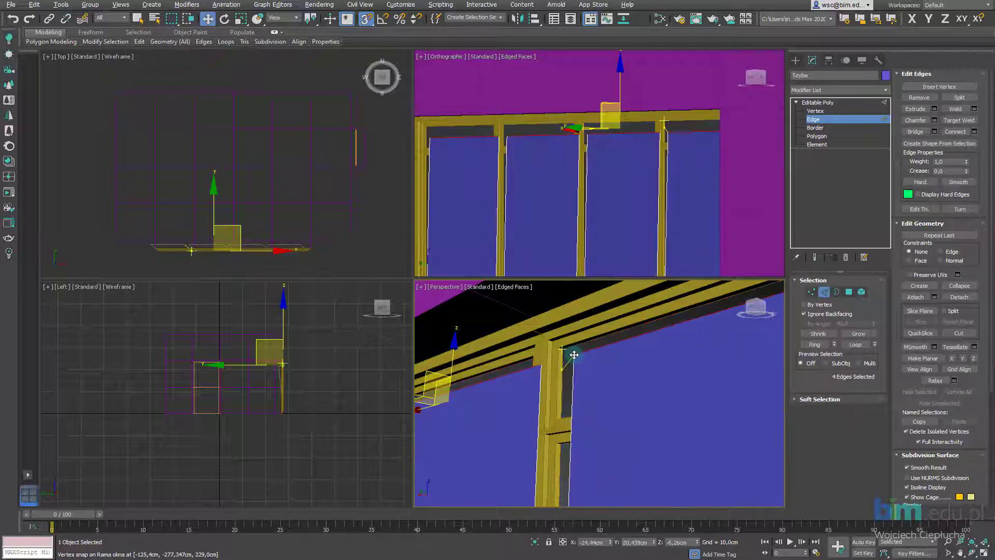
mouse_move(571, 352)
left_mouse_down()
mouse_move(575, 366)
mouse_move(571, 353)
left_mouse_up()
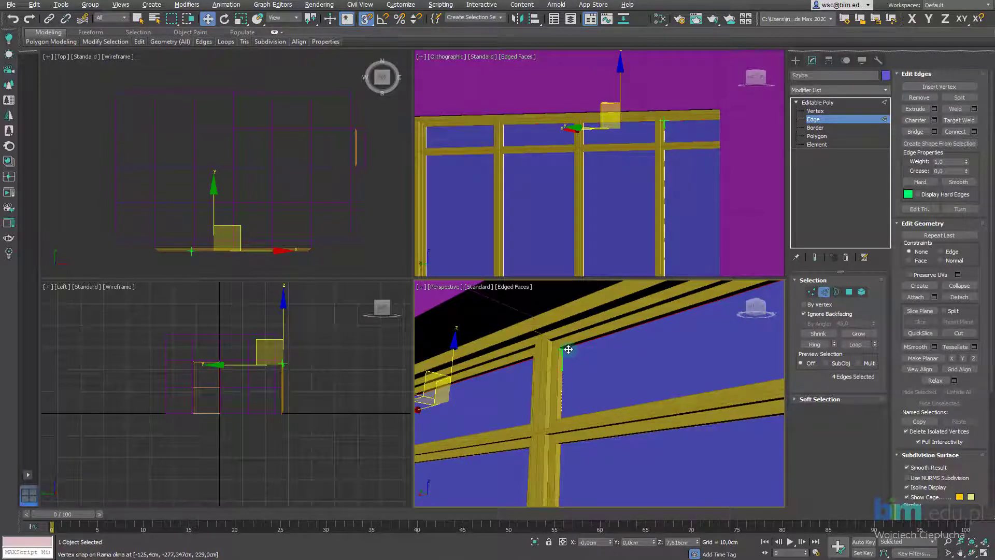
left_click_drag(569, 350, 570, 348)
Check the fit from below and exit Edge level back to the whole Szyba object
scroll(557, 357, "up", 2)
scroll(573, 350, "up", 2)
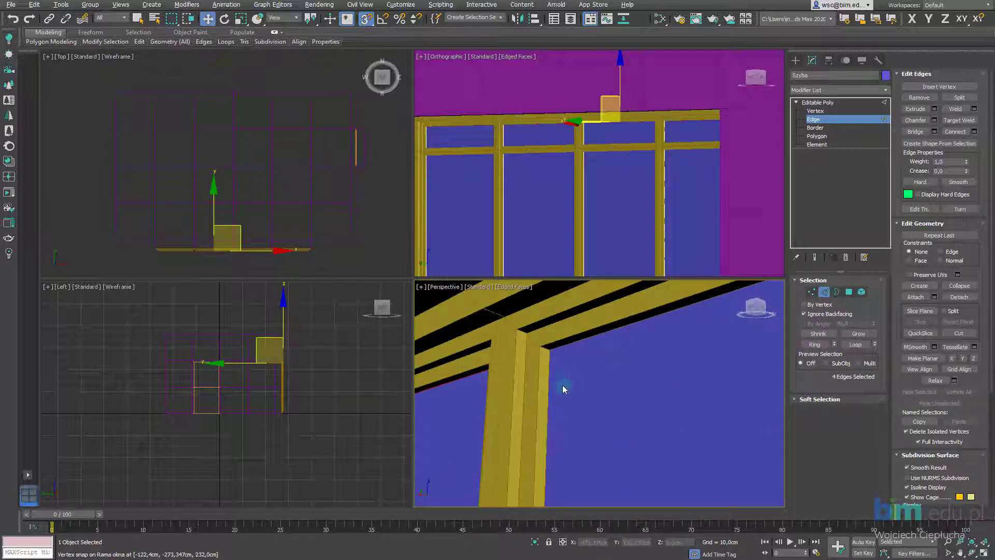
scroll(562, 384, "down", 3)
scroll(562, 384, "down", 2)
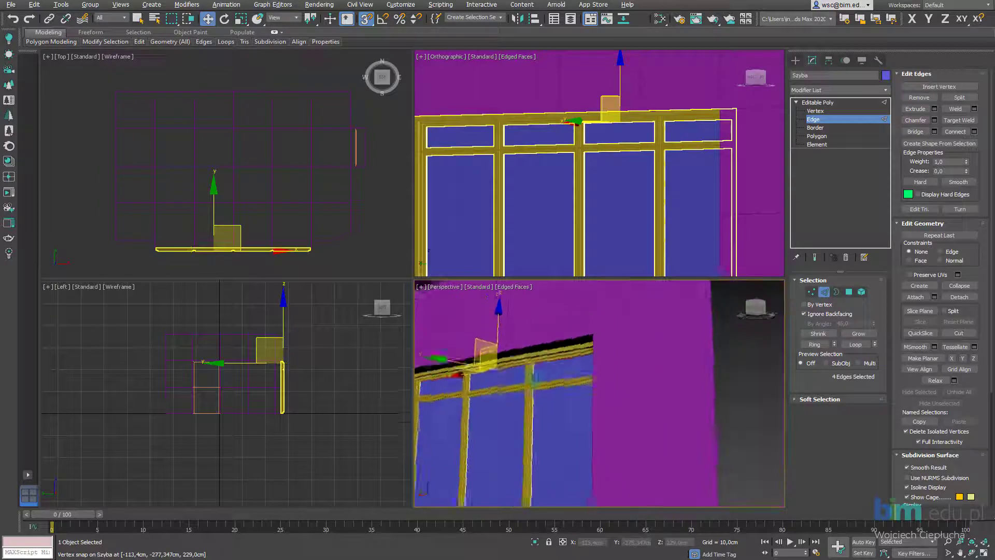
scroll(562, 385, "down", 2)
middle_click_drag(544, 373, 570, 381, "alt")
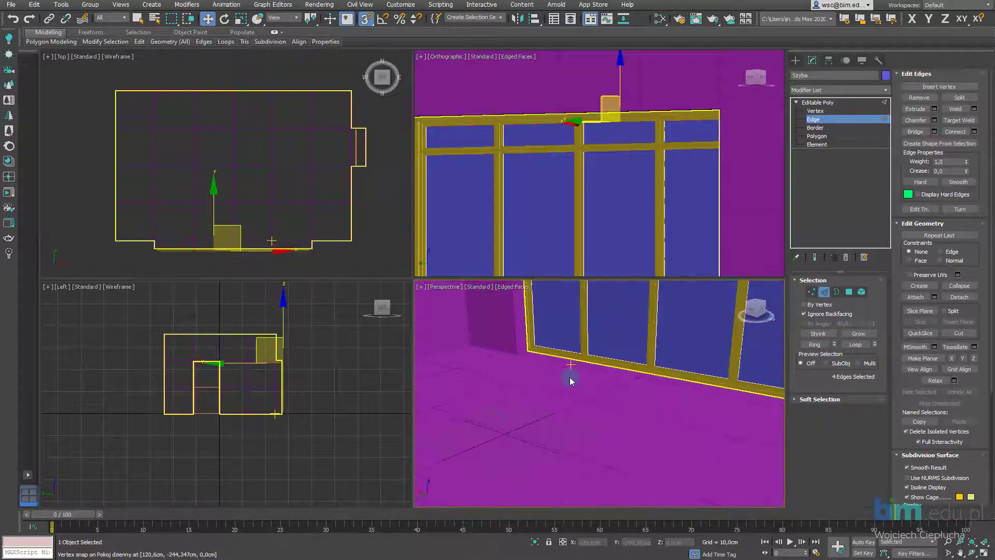
scroll(570, 381, "down", 1)
scroll(596, 371, "down", 3)
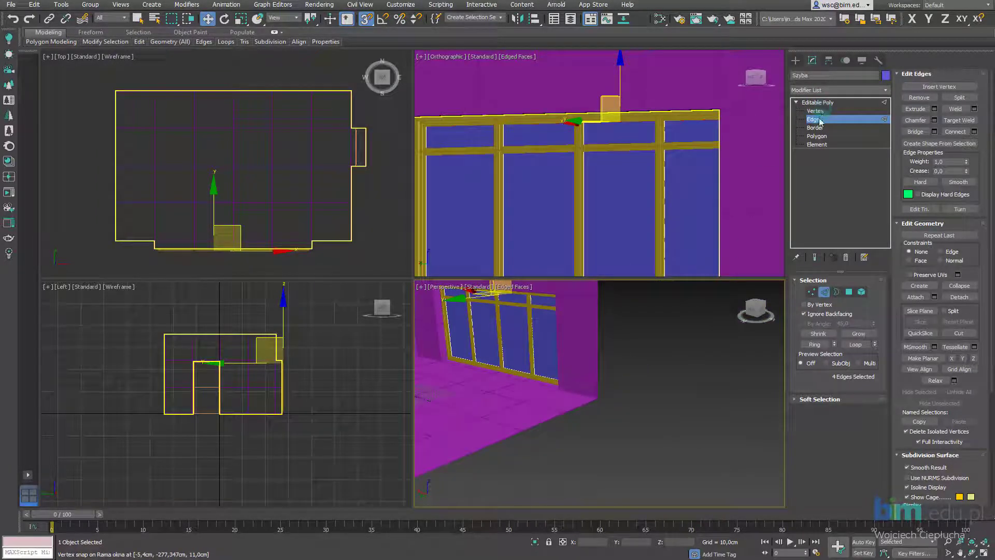
left_click(817, 103)
scroll(577, 380, "down", 3)
scroll(577, 380, "up", 3)
Deselect the window and draw a Standard Primitives box 180 cm high beside the room
scroll(620, 394, "up", 2)
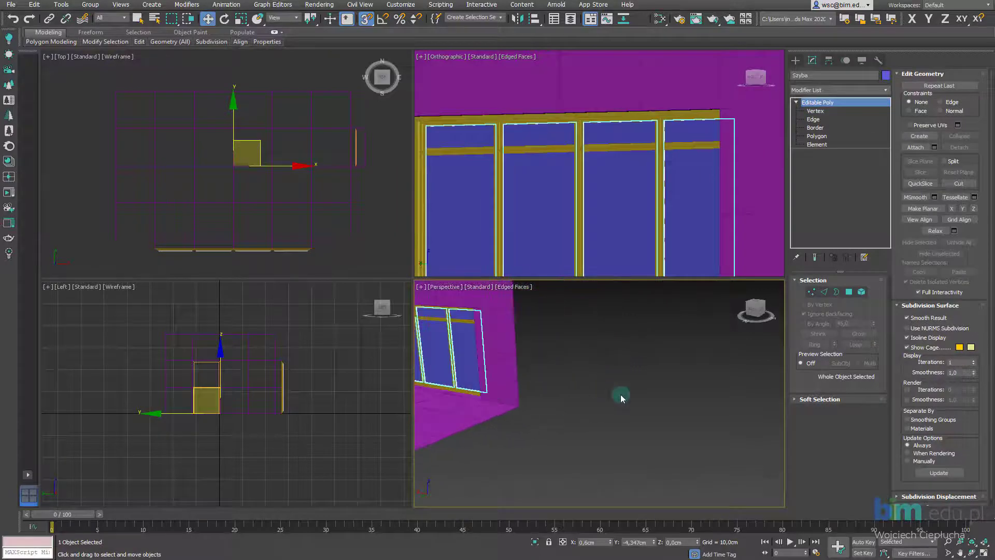
left_click(621, 394)
middle_click_drag(633, 372, 588, 374)
left_click(796, 60)
left_click(816, 120)
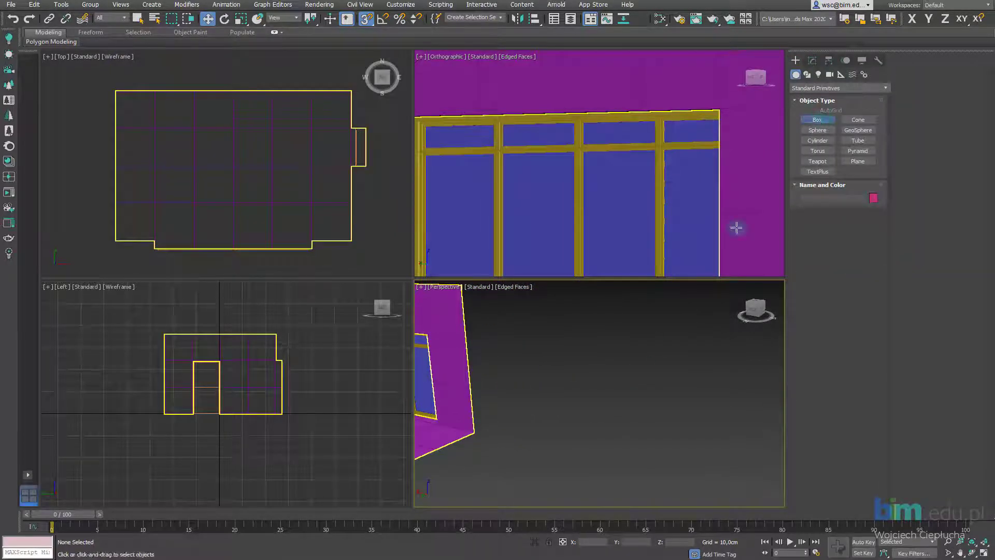
left_click_drag(728, 362, 741, 394)
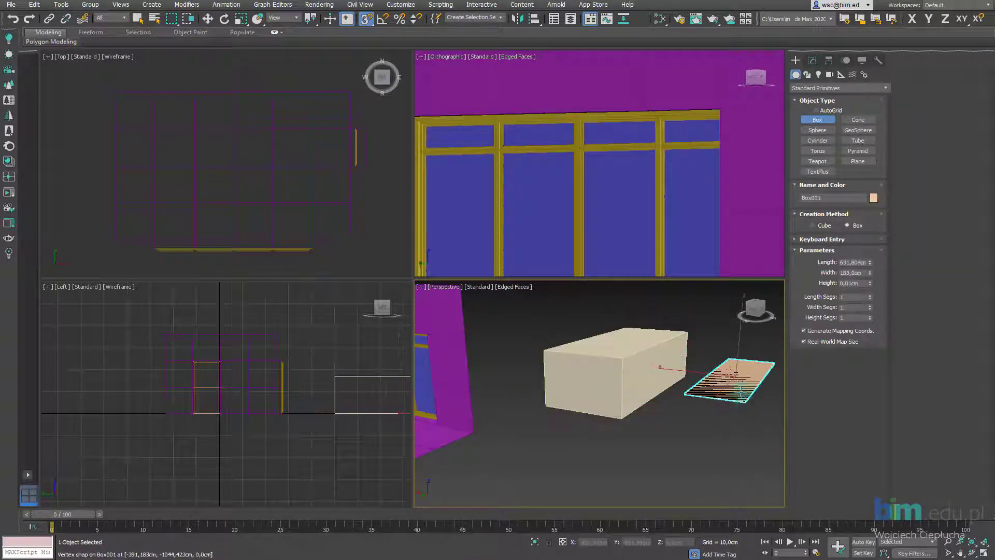
left_click(741, 363)
Frame both test boxes in the view and activate Select and Move
scroll(637, 381, "up", 3)
scroll(637, 381, "up", 2)
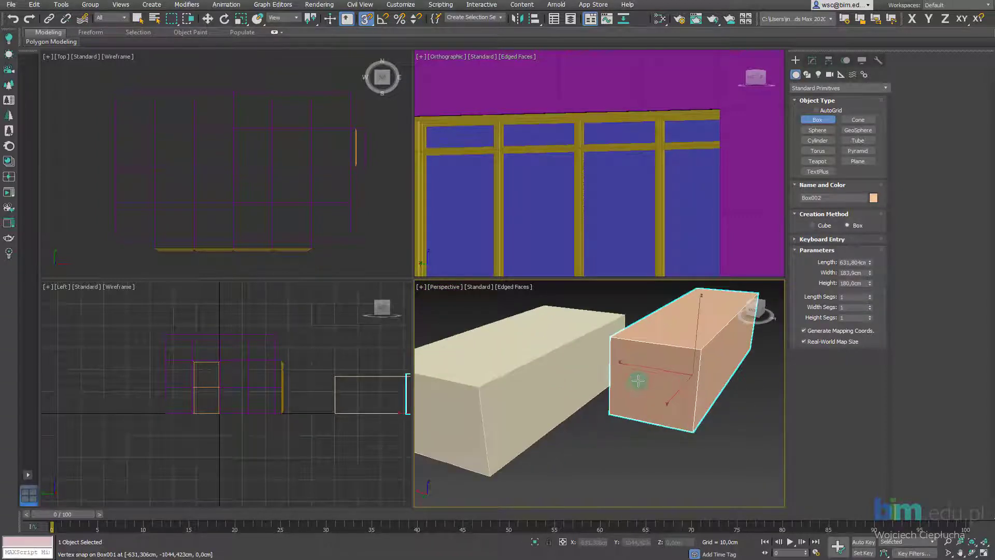
middle_click_drag(609, 370, 643, 360)
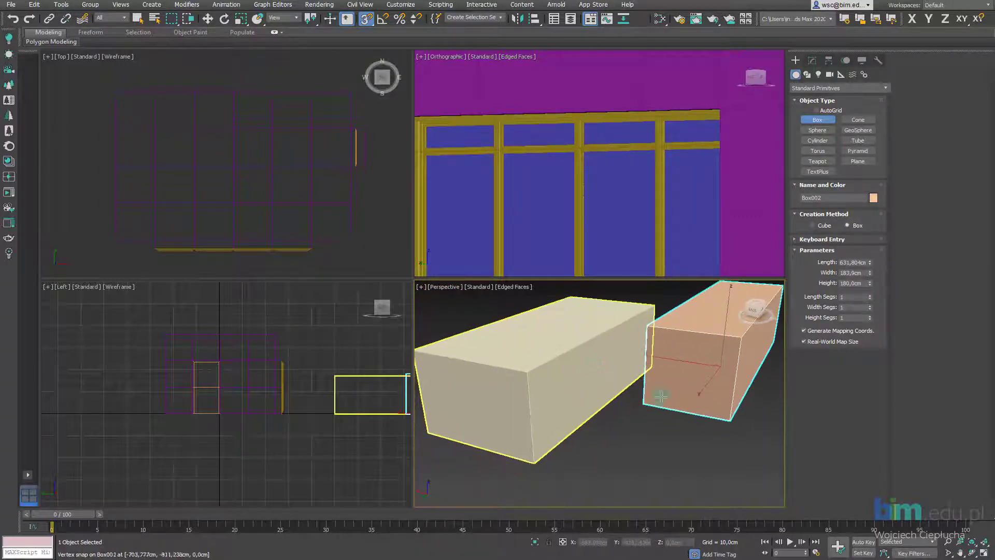
scroll(645, 410, "down", 3)
scroll(570, 357, "down", 2)
scroll(559, 409, "up", 4)
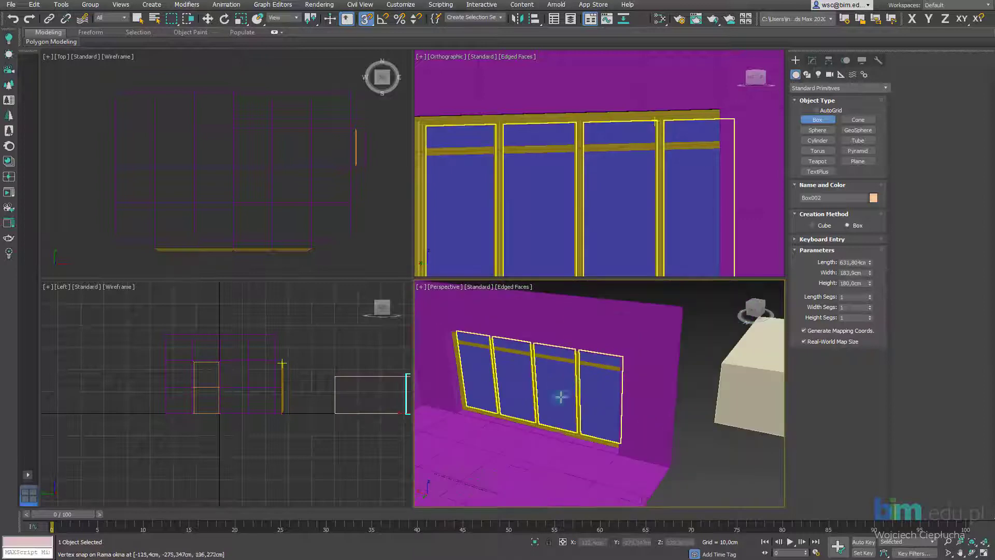
mouse_move(606, 334)
middle_mouse_down("alt")
mouse_move(545, 324)
mouse_move(609, 333)
mouse_move(579, 408)
mouse_move(655, 433)
middle_mouse_up("alt")
scroll(663, 425, "up", 3)
scroll(673, 419, "down", 3)
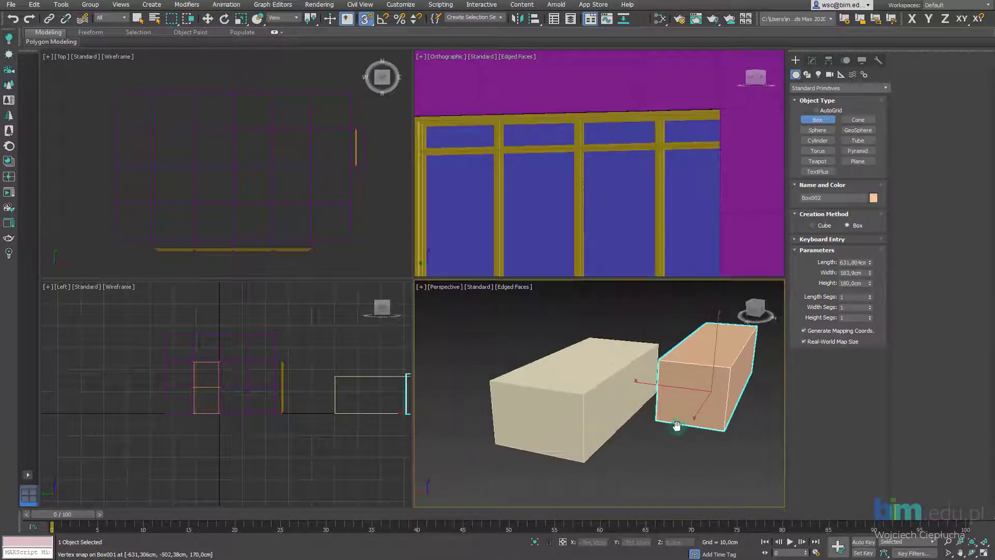
left_click(211, 21)
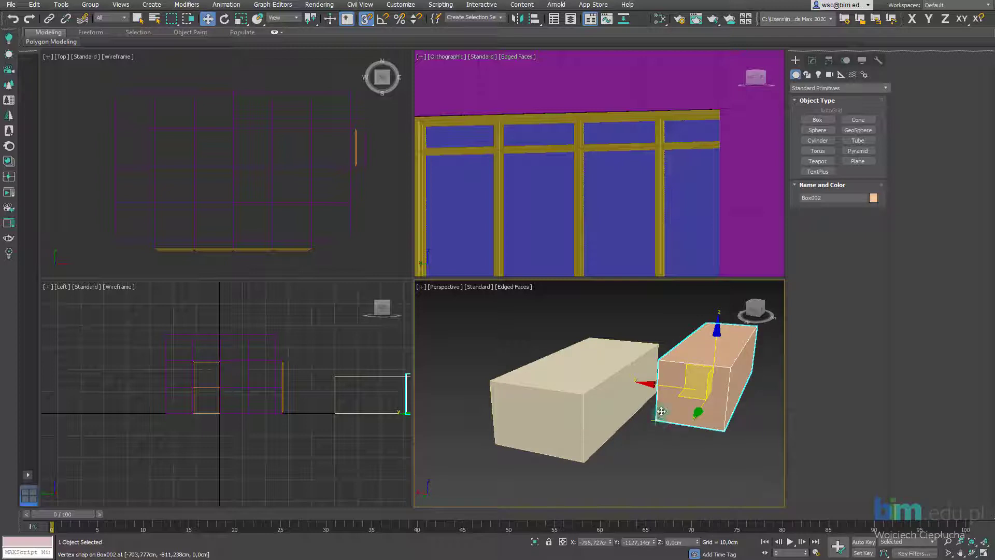
Vertex-snap the orange Box002 onto several corners of the beige Box001
mouse_move(661, 414)
left_mouse_down()
mouse_move(579, 393)
mouse_move(658, 347)
mouse_move(678, 359)
mouse_move(663, 345)
left_mouse_up()
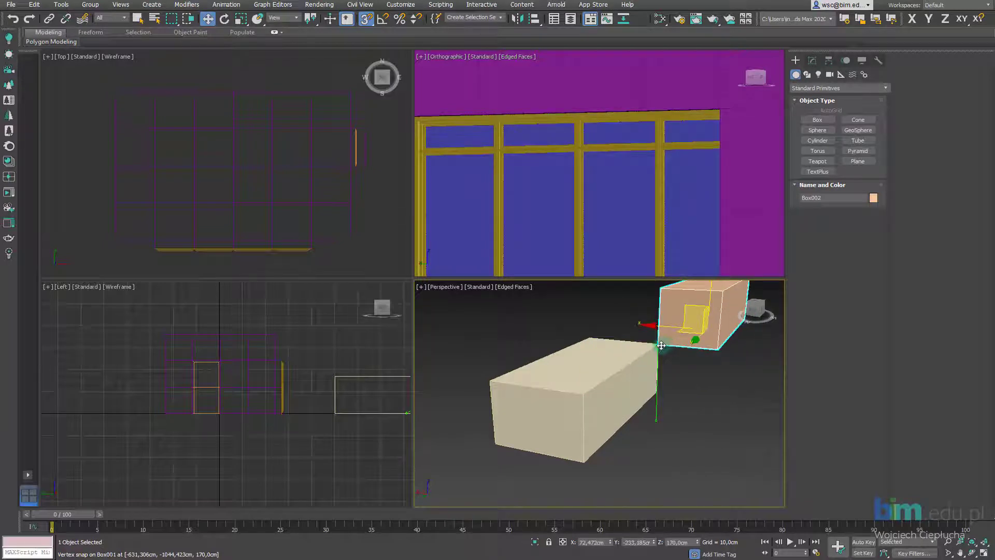
left_click_drag(659, 345, 660, 345)
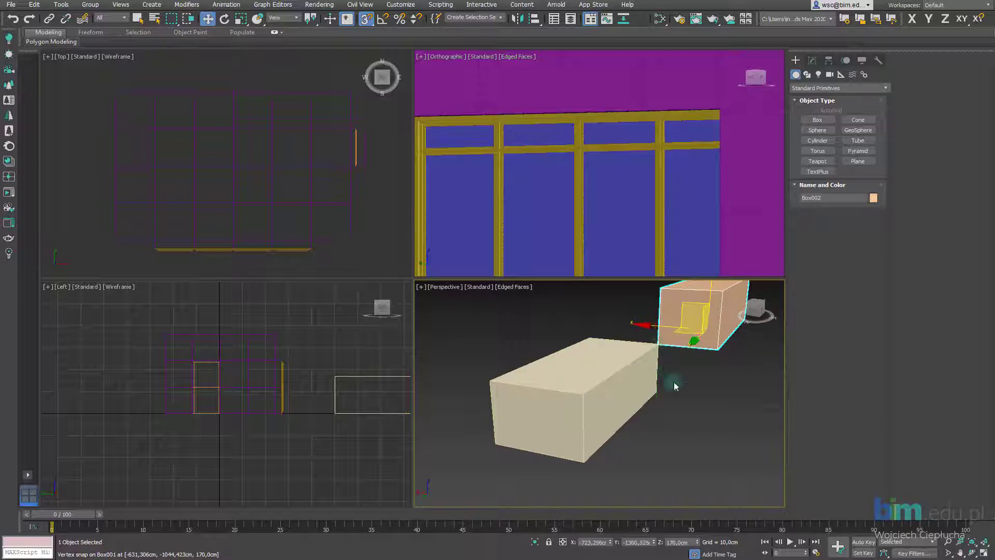
mouse_move(670, 382)
middle_mouse_down("alt")
mouse_move(657, 408)
mouse_move(611, 409)
mouse_move(674, 409)
middle_mouse_up("alt")
left_click_drag(660, 398, 567, 358)
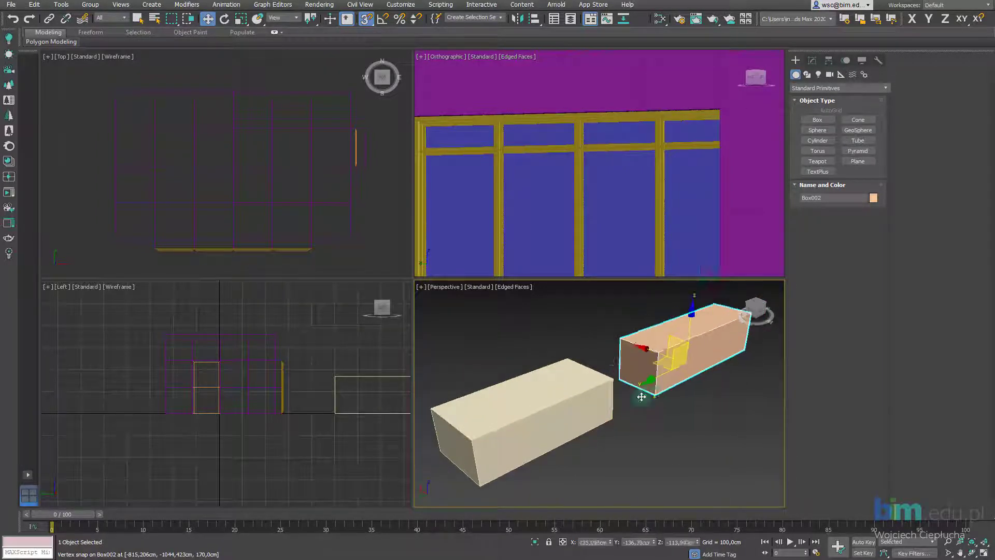
middle_click_drag(537, 375, 573, 351)
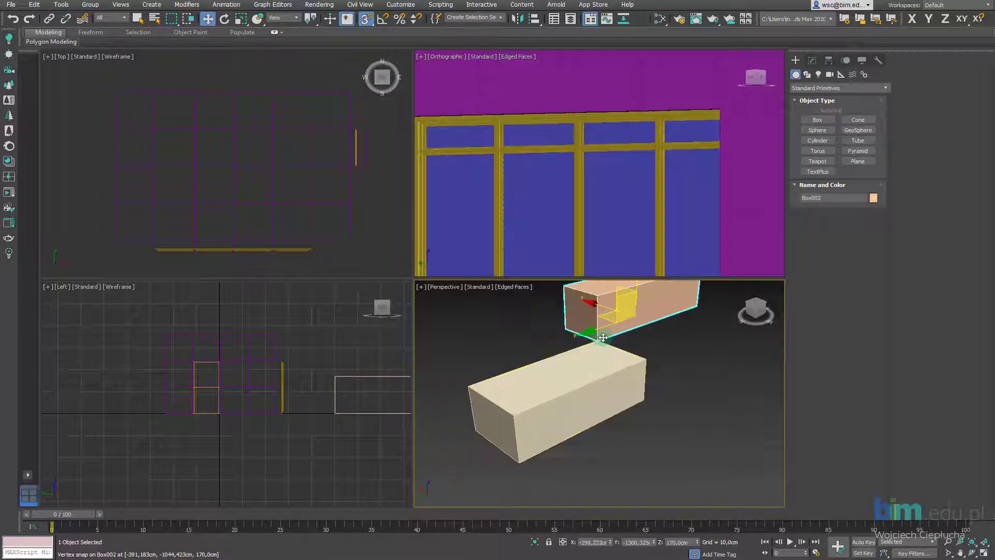
mouse_move(597, 339)
left_mouse_down()
mouse_move(461, 336)
mouse_move(468, 386)
left_mouse_up()
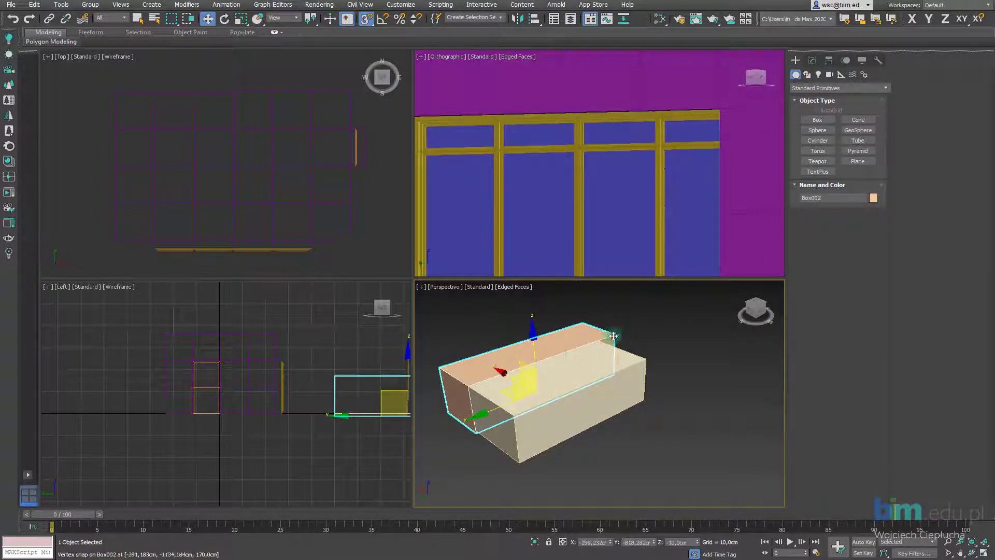
left_click_drag(613, 336, 599, 351)
mouse_move(599, 351)
middle_mouse_down("alt")
mouse_move(577, 366)
mouse_move(596, 456)
middle_mouse_up("alt")
scroll(595, 456, "up", 3)
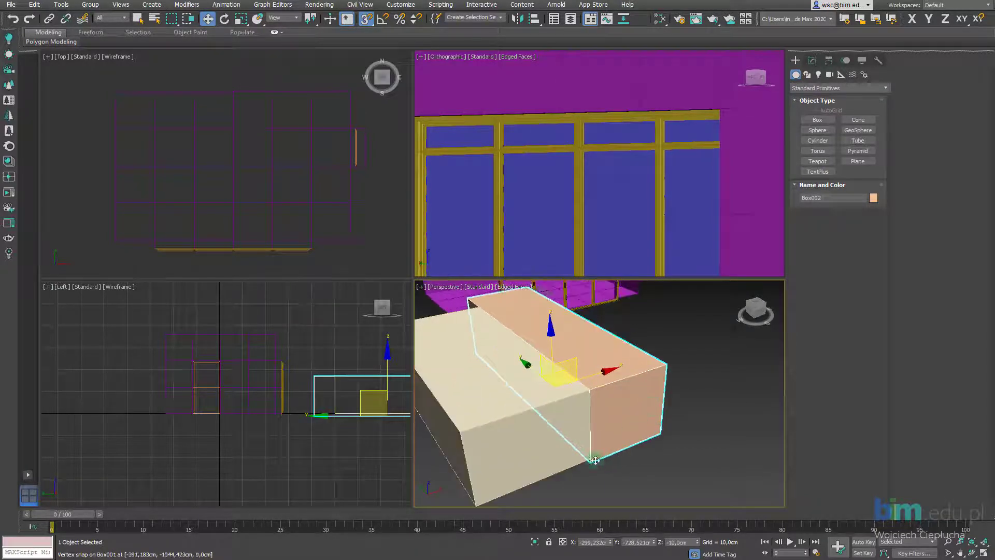
mouse_move(593, 461)
left_mouse_down()
mouse_move(509, 360)
mouse_move(652, 426)
left_mouse_up()
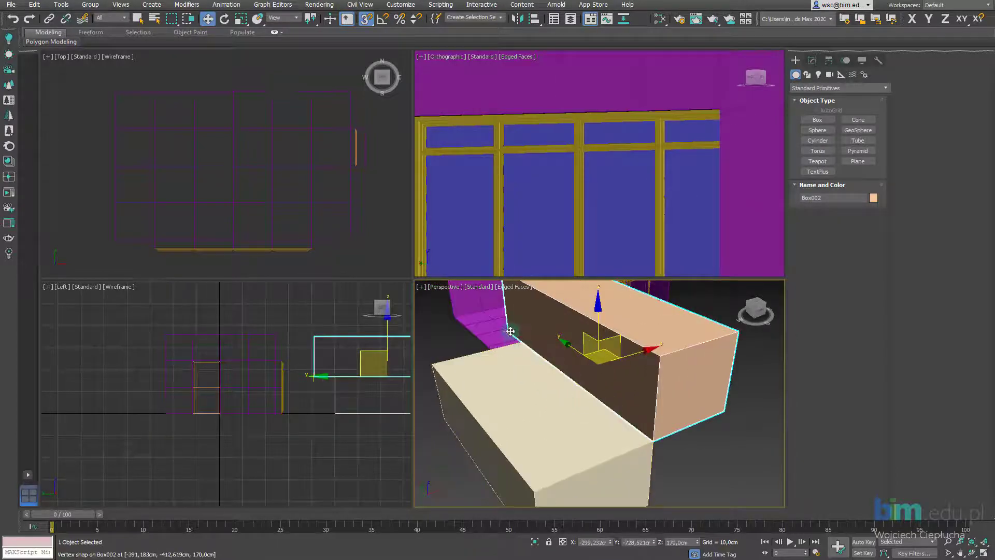
Delete both test boxes and recentre the room in the view
left_click(650, 439)
middle_click_drag(650, 439, 625, 378, "alt")
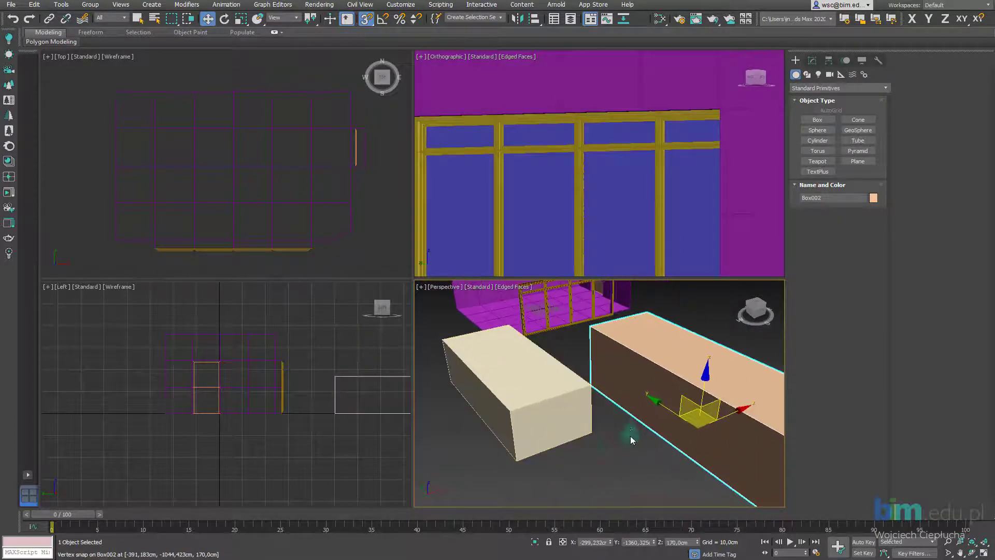
left_click(625, 377)
key("Delete")
left_click(556, 402)
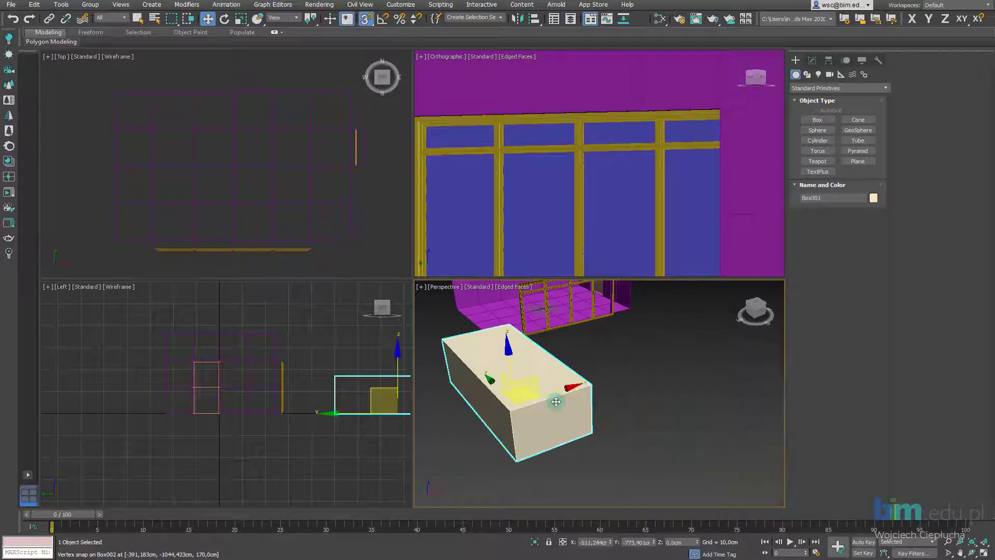
key("Delete")
middle_click_drag(556, 402, 600, 428)
mouse_move(641, 406)
middle_mouse_down("alt")
mouse_move(594, 411)
mouse_move(555, 397)
mouse_move(624, 382)
mouse_move(531, 390)
mouse_move(622, 349)
mouse_move(649, 396)
middle_mouse_up("alt")
scroll(592, 356, "up", 5)
scroll(592, 356, "down", 5)
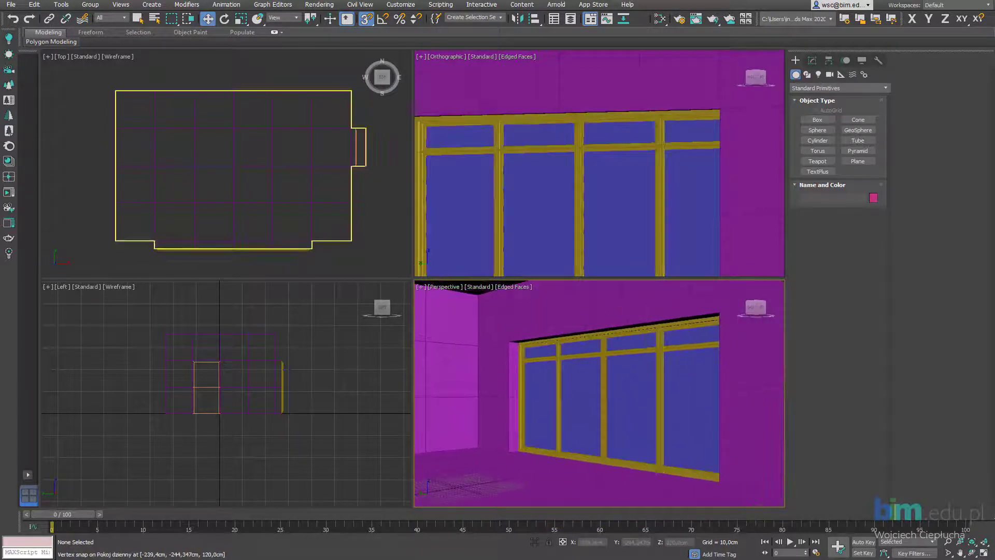